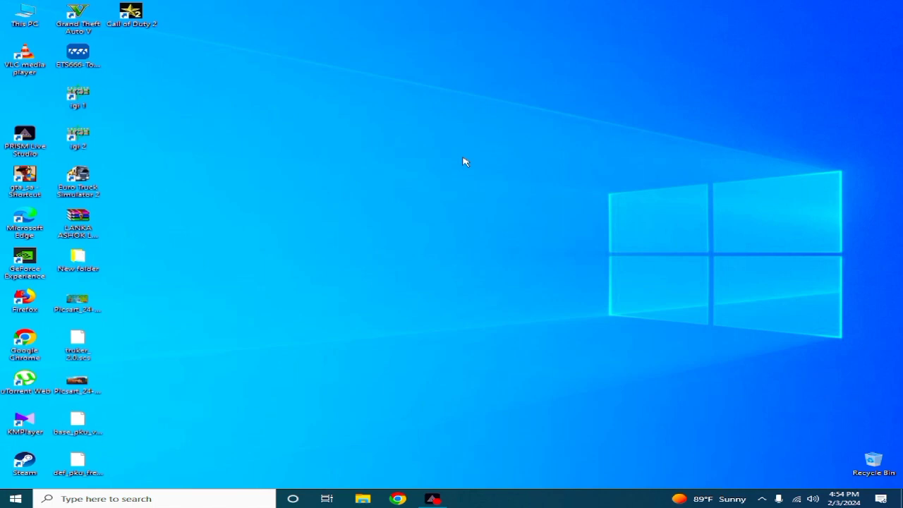
right_click(433, 148)
left_click(485, 180)
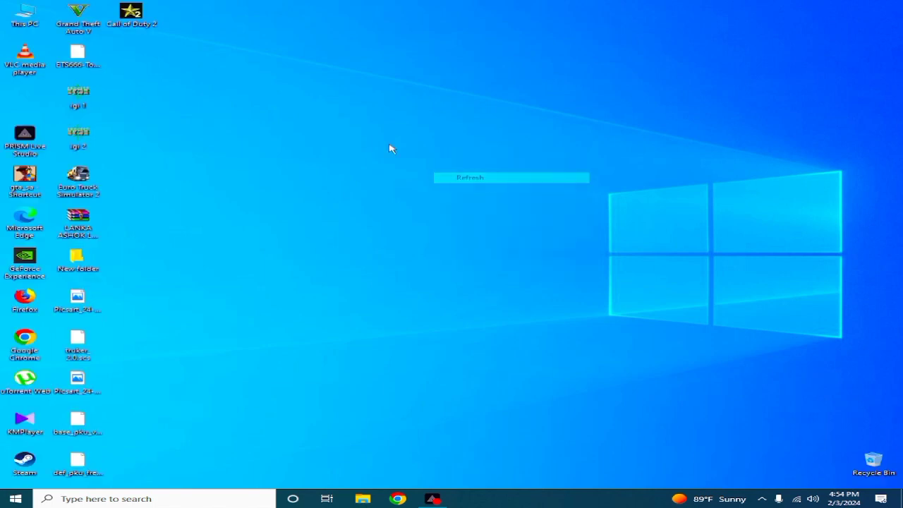
right_click(381, 144)
left_click(433, 174)
right_click(319, 149)
left_click(361, 179)
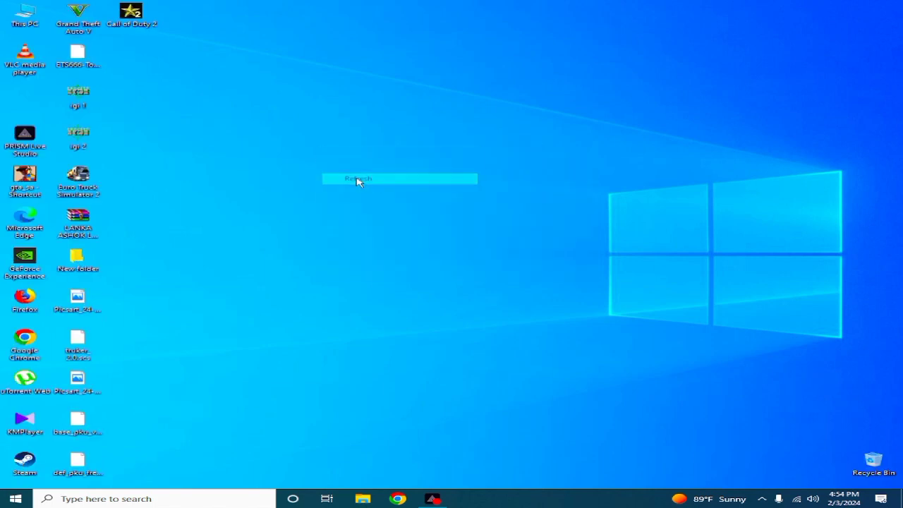
right_click(380, 180)
left_click(427, 206)
right_click(321, 178)
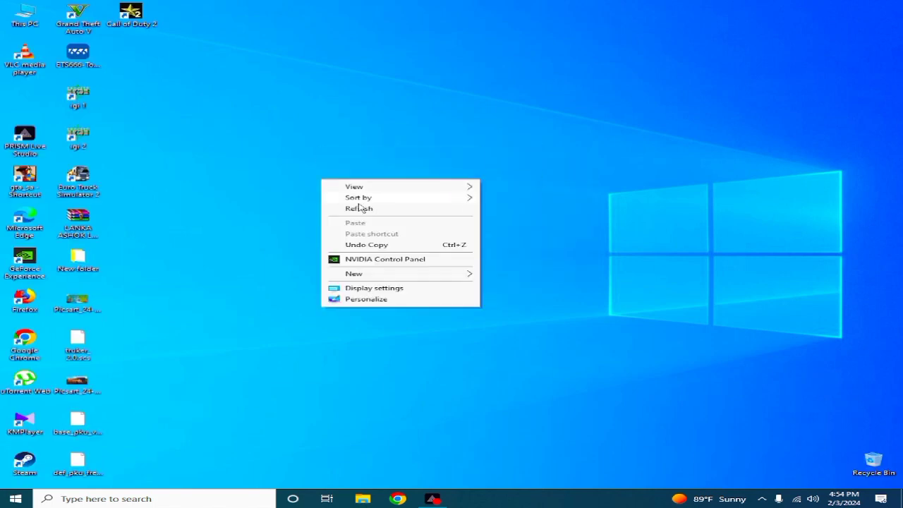
left_click(361, 209)
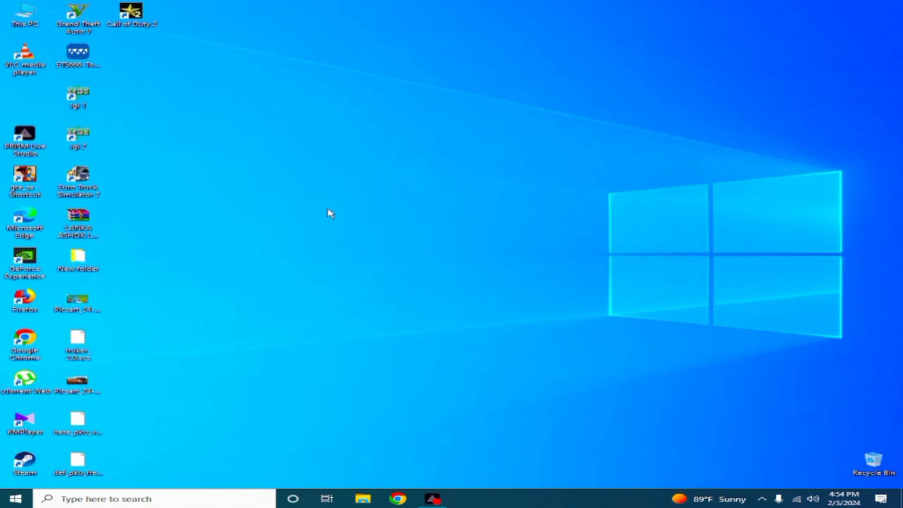
right_click(323, 209)
left_click(369, 236)
right_click(319, 205)
left_click(362, 235)
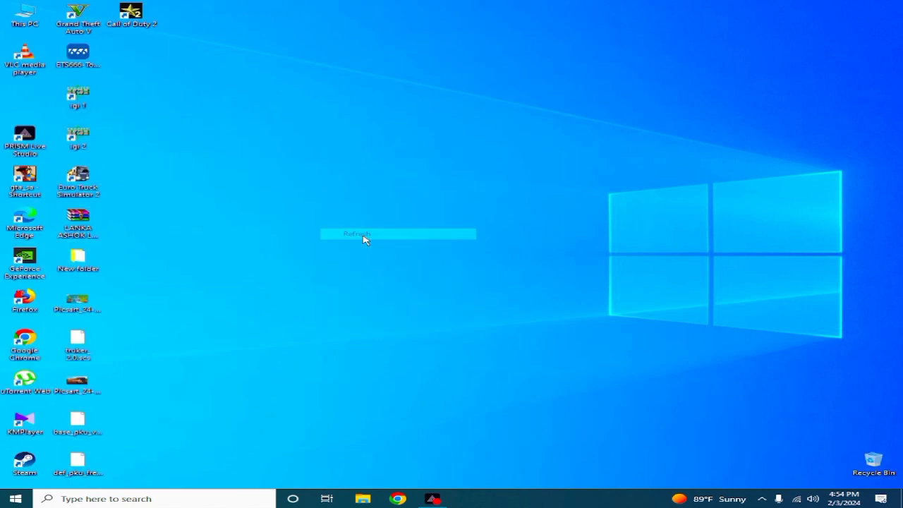
right_click(332, 198)
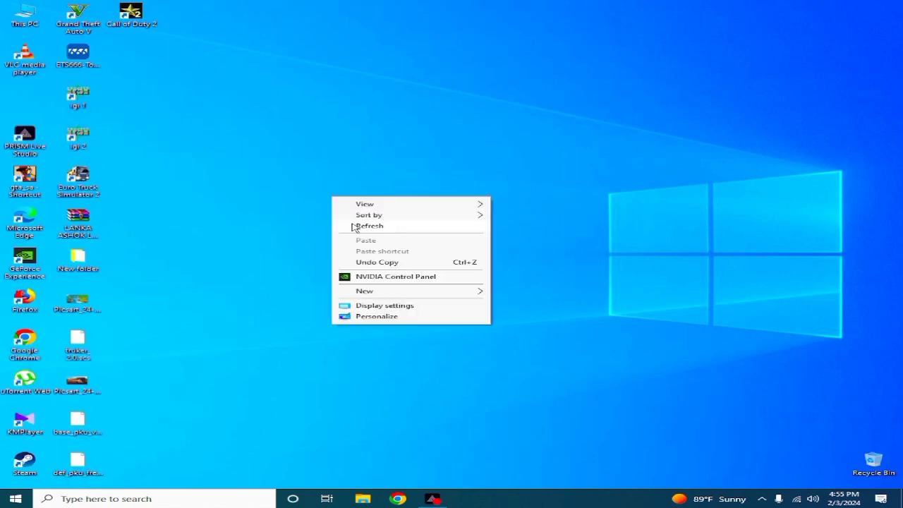
left_click(357, 226)
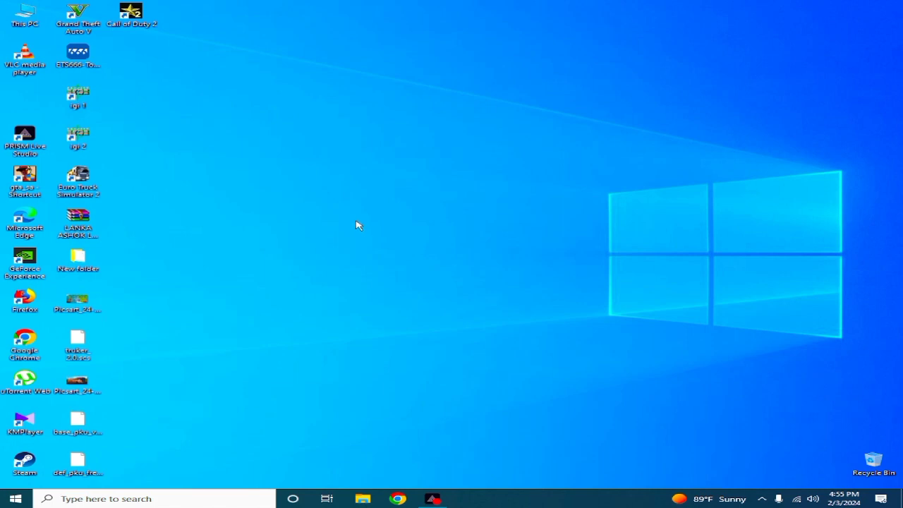
right_click(248, 185)
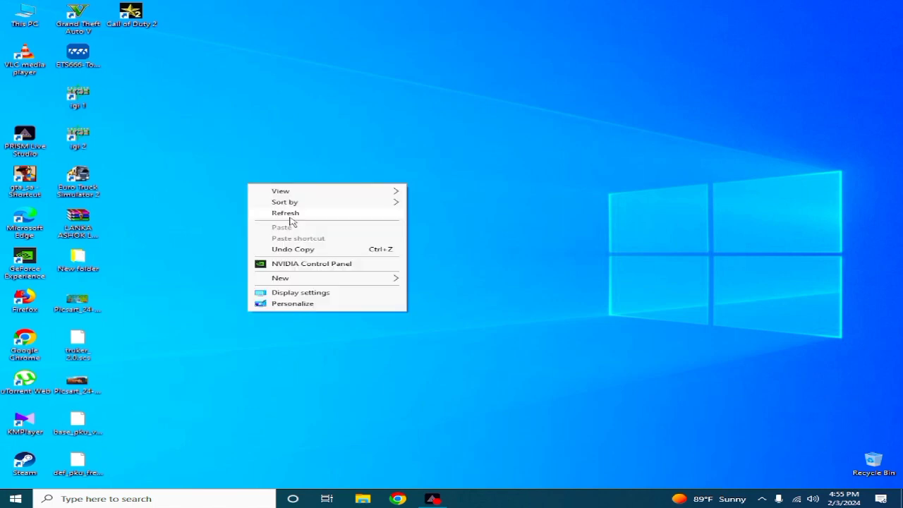
left_click(291, 213)
right_click(281, 220)
left_click(308, 252)
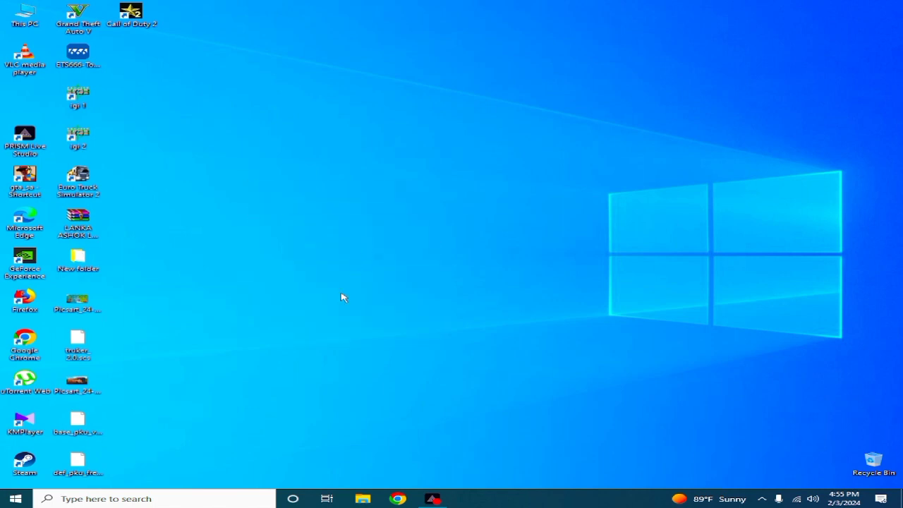
- Switch to Chrome with the Person 1 profile, search Google for streamlabs and view the official streamlabs.com site, closing the browser when done
left_click(398, 498)
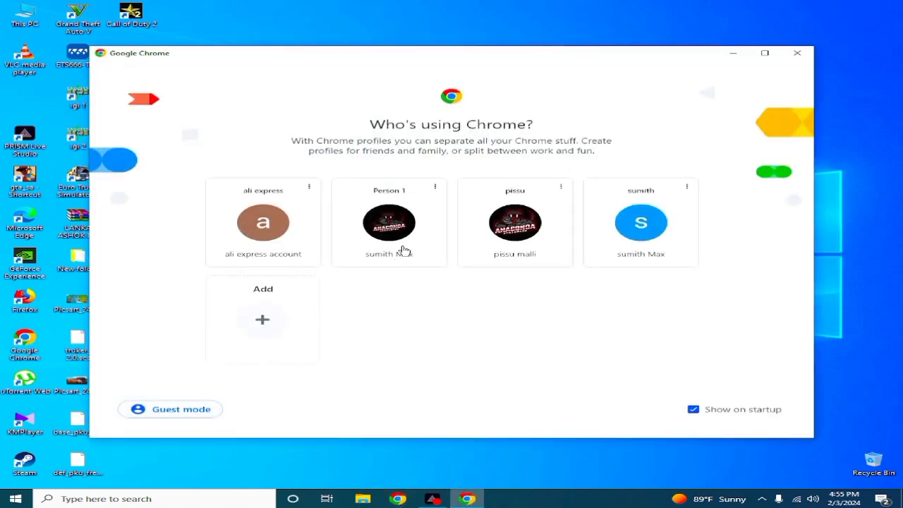
left_click(388, 222)
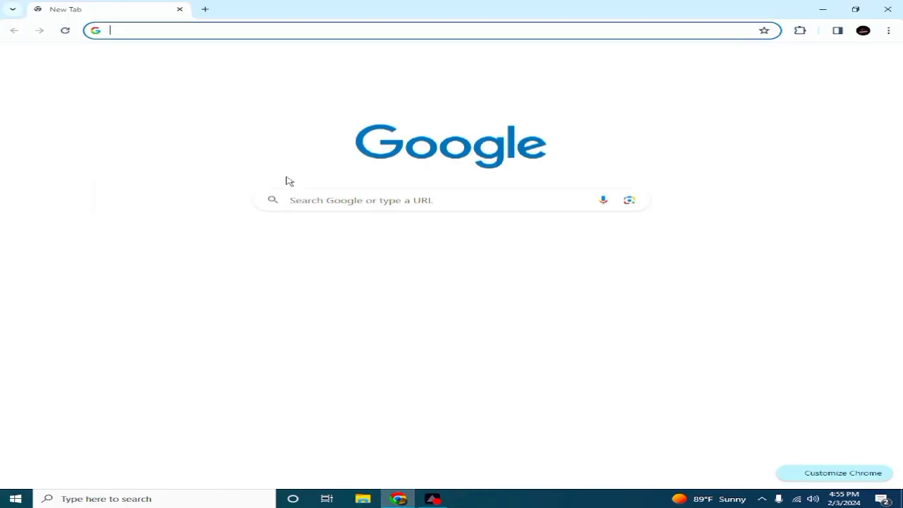
left_click(311, 200)
type("st")
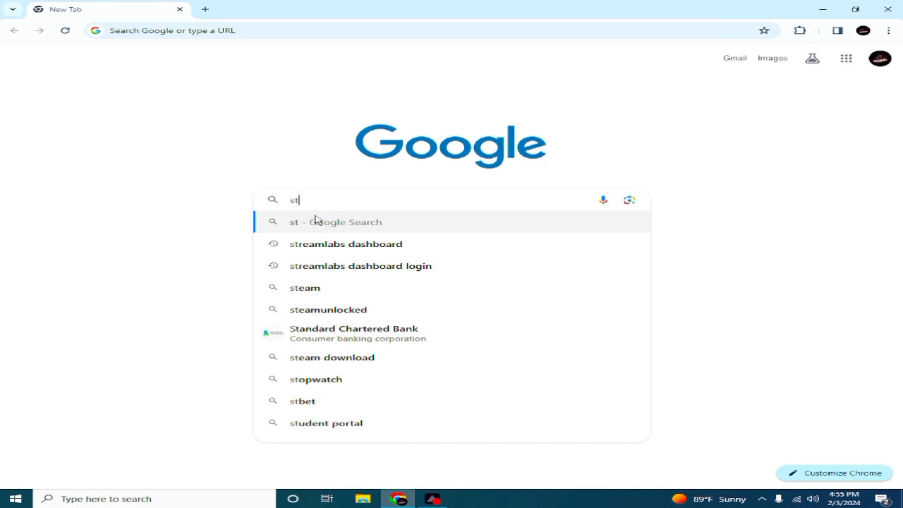
type("rea")
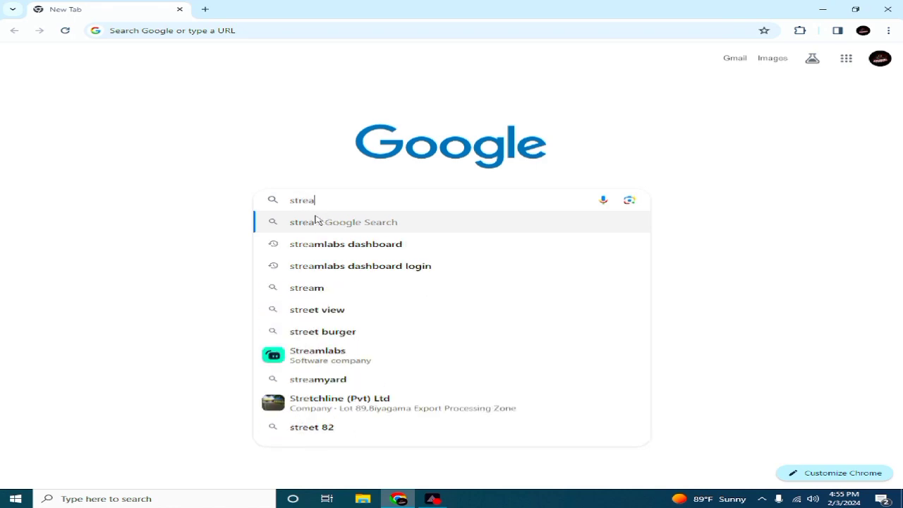
type("ml")
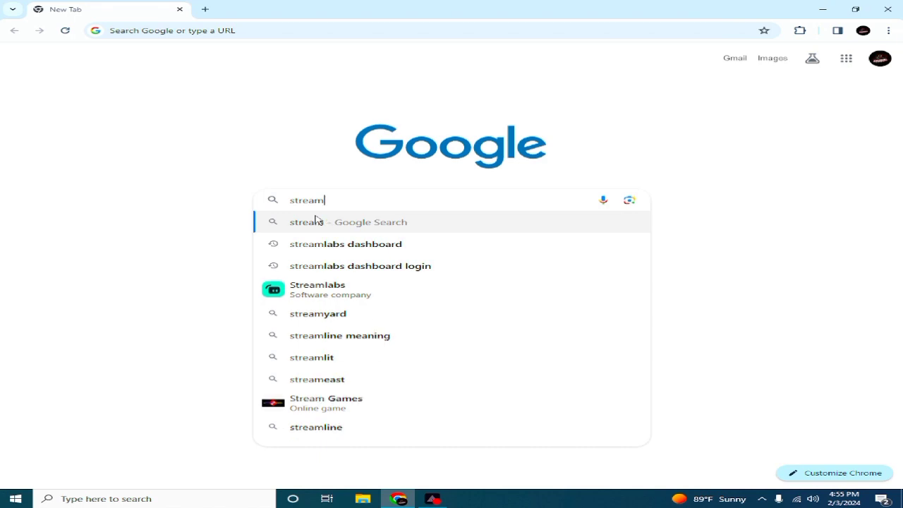
left_click(335, 298)
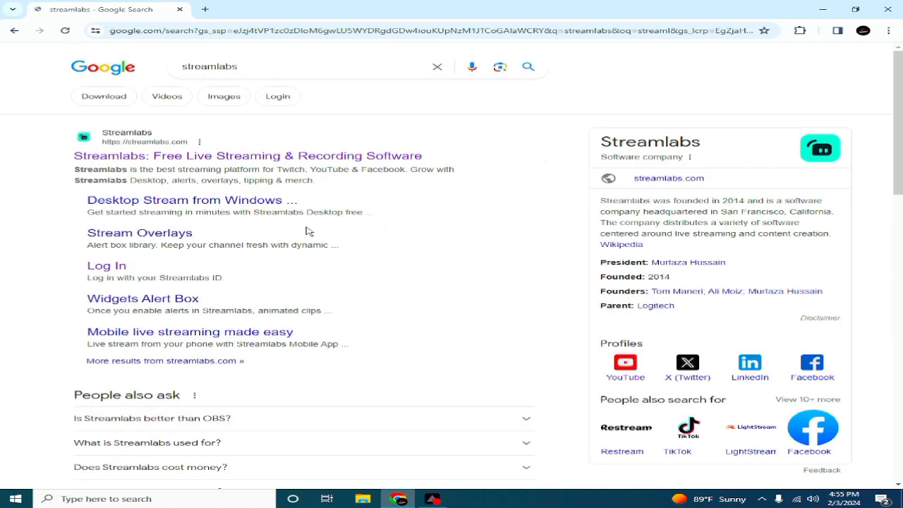
left_click(186, 157)
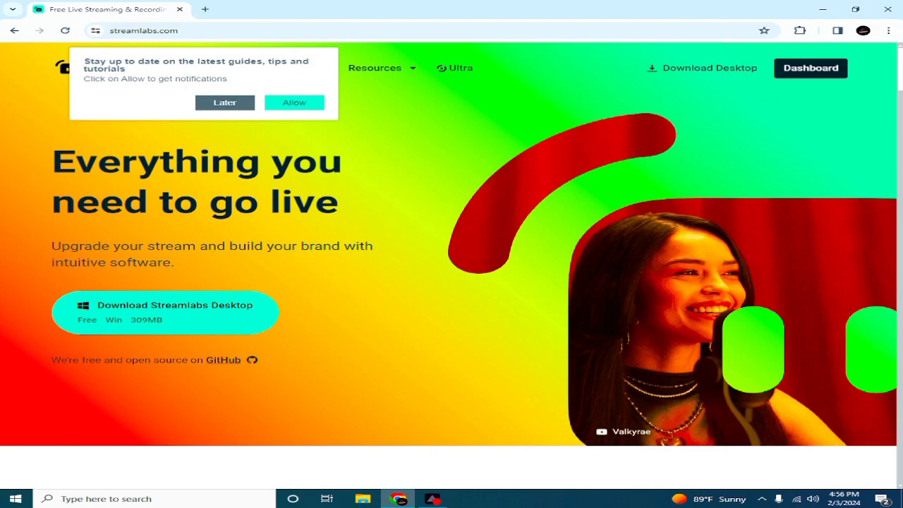
left_click(891, 8)
right_click(445, 70)
left_click(470, 96)
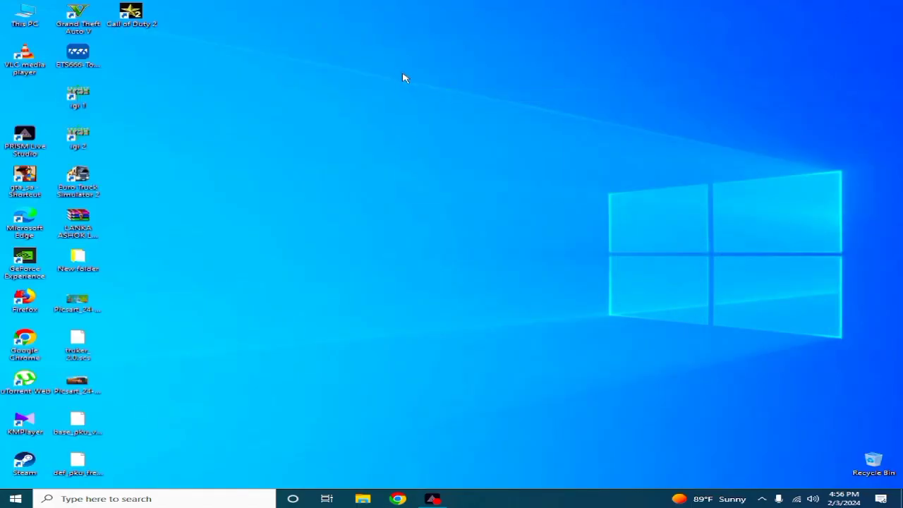
right_click(402, 78)
left_click(409, 99)
right_click(367, 82)
left_click(414, 113)
right_click(347, 85)
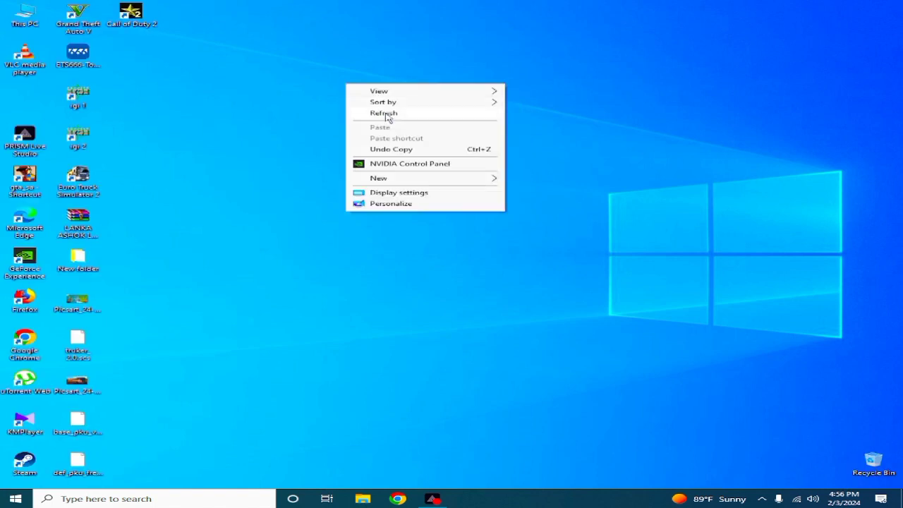
left_click(388, 114)
right_click(301, 92)
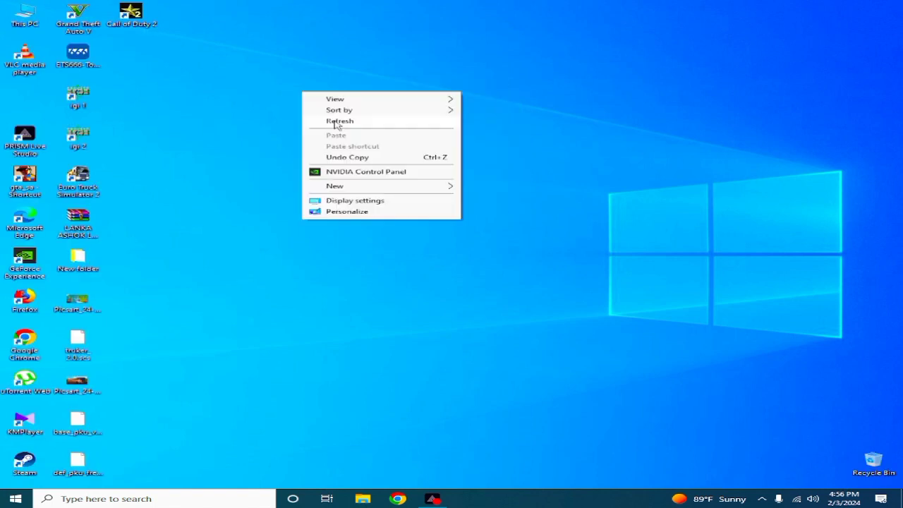
left_click(336, 120)
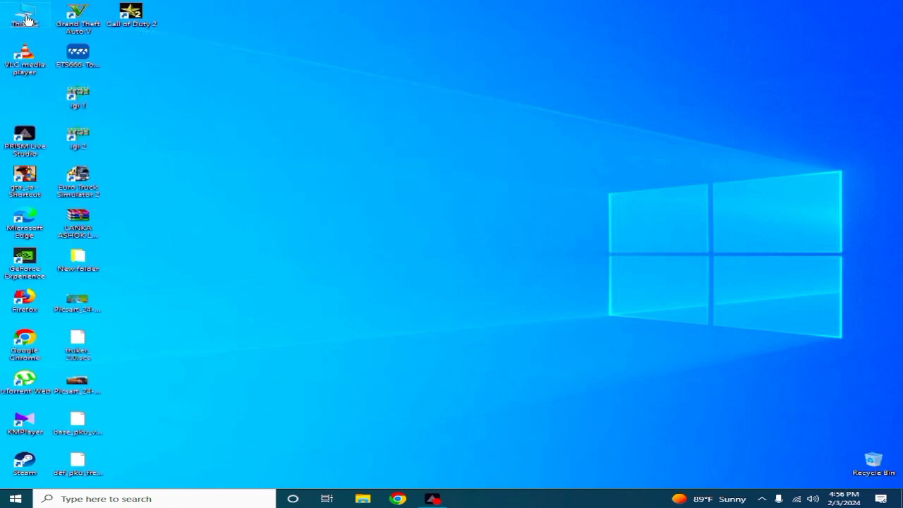
- Launch the Streamlabs Desktop Setup 1.10.0 installer from the Downloads folder on This PC and allow it to make changes
double_click(26, 20)
double_click(644, 197)
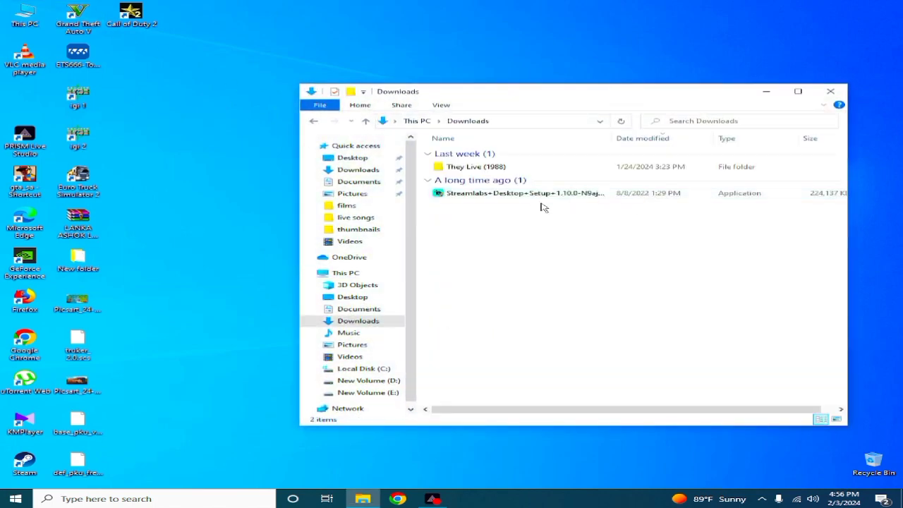
left_click(472, 195)
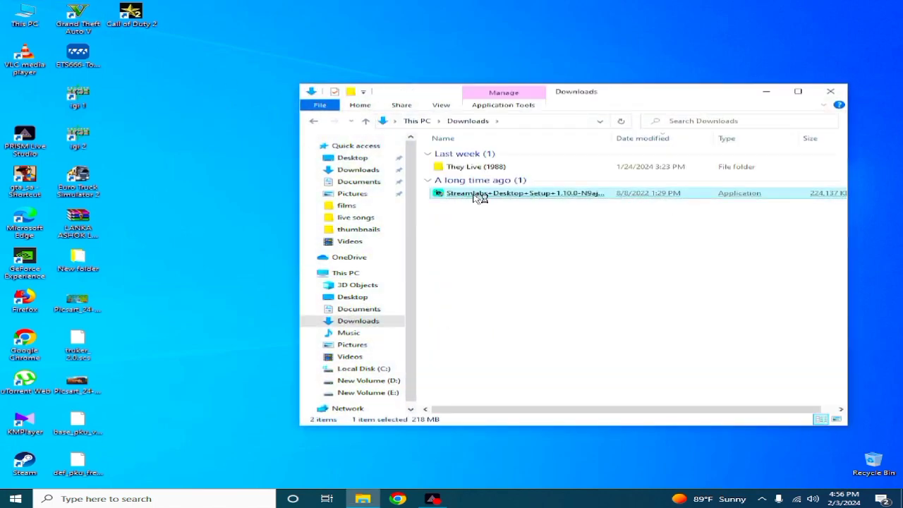
right_click(502, 196)
left_click(551, 212)
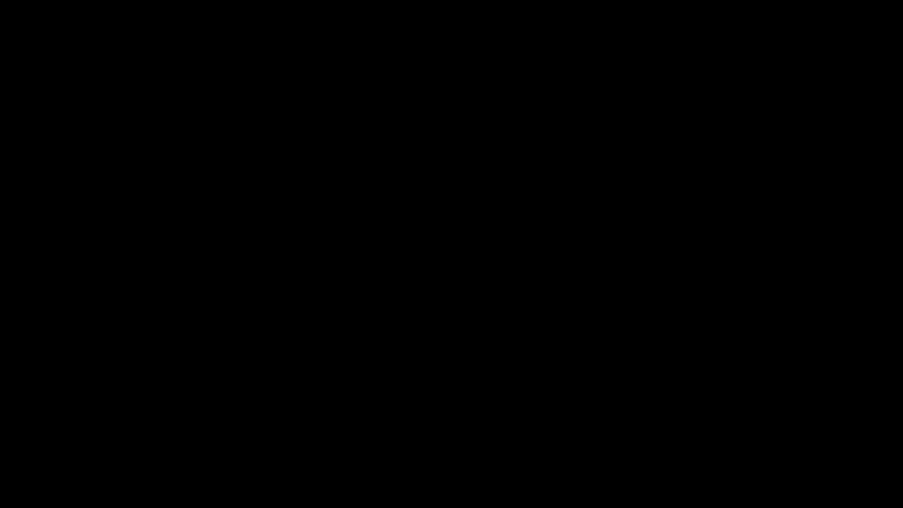
key("alt+y")
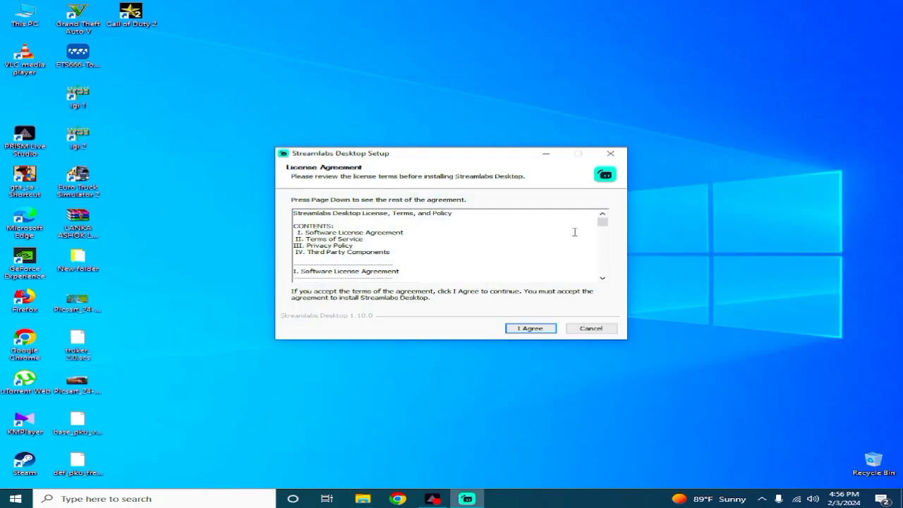
- Accept the Streamlabs Desktop license agreement and start the installation in the proposed destination folder
left_click(515, 326)
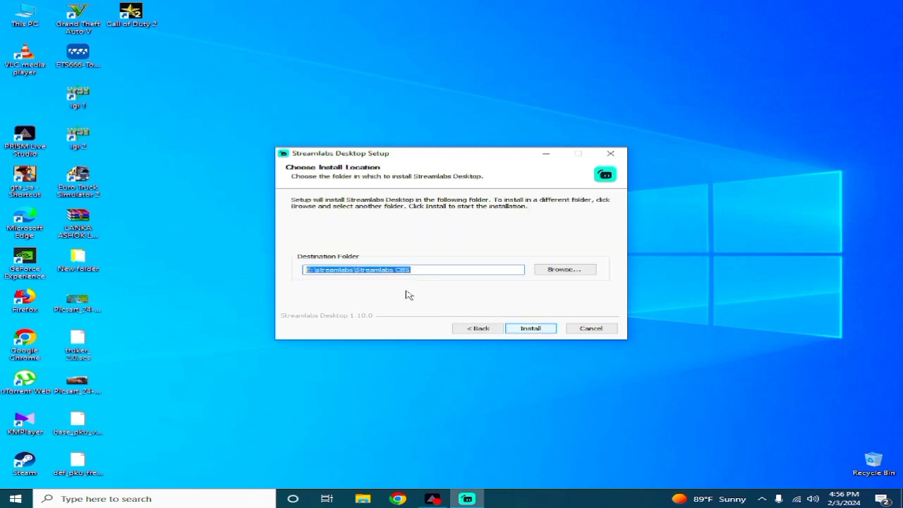
left_click(530, 329)
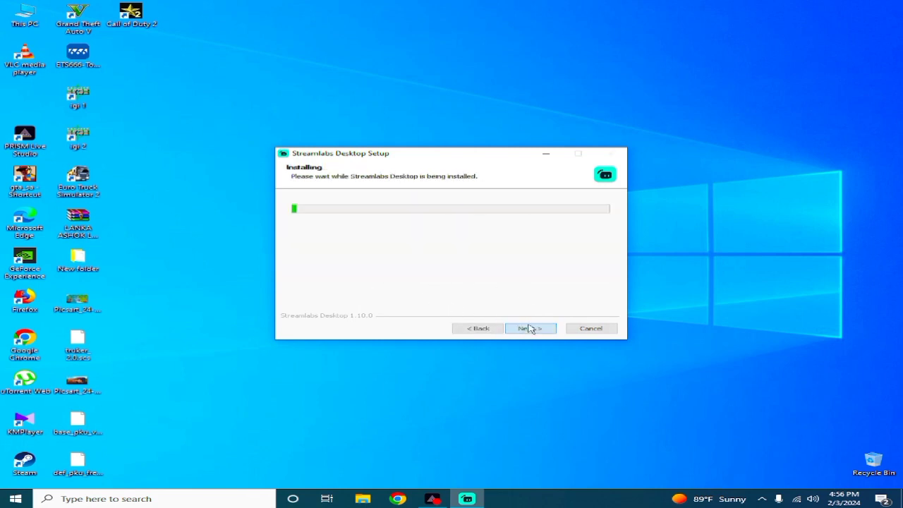
right_click(402, 100)
left_click(445, 86)
right_click(383, 72)
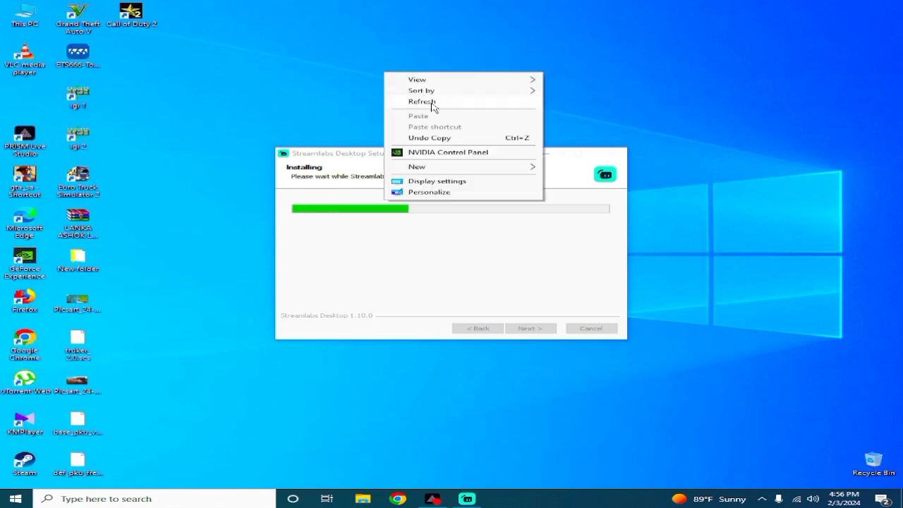
left_click(427, 101)
right_click(369, 72)
left_click(414, 101)
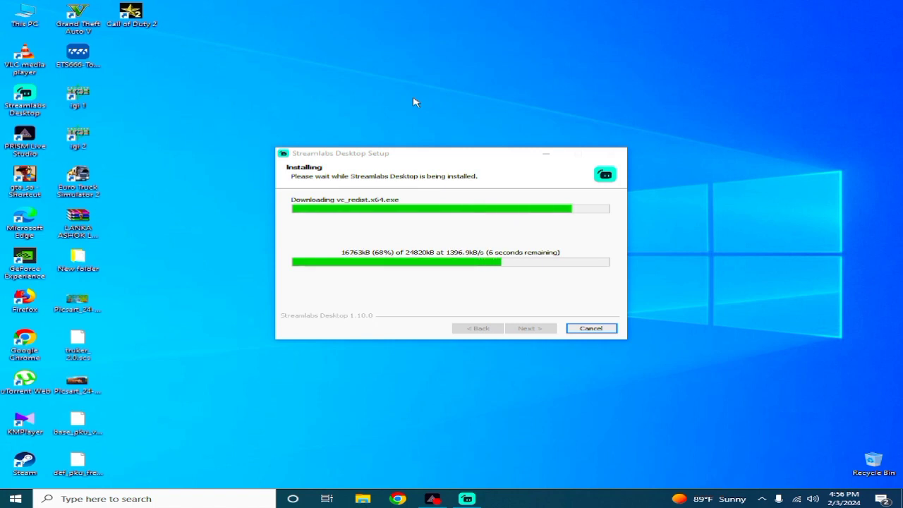
right_click(426, 74)
left_click(430, 65)
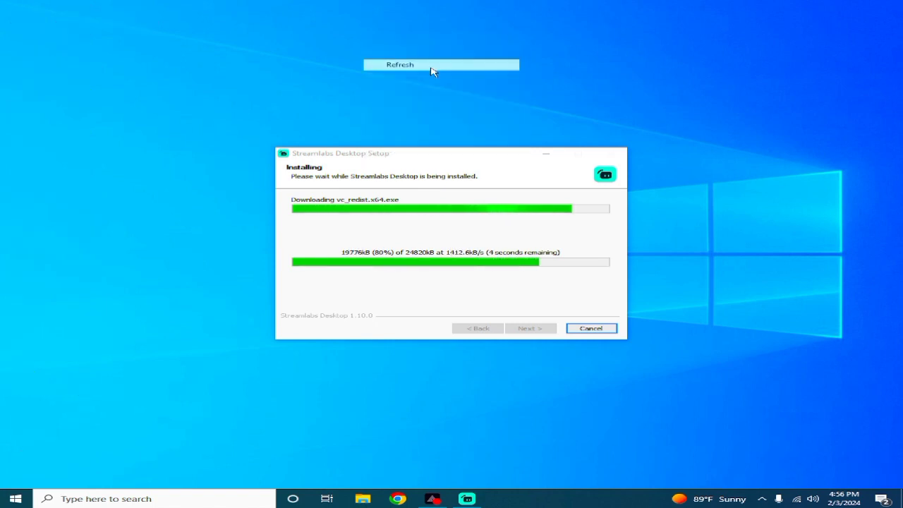
right_click(407, 35)
left_click(494, 64)
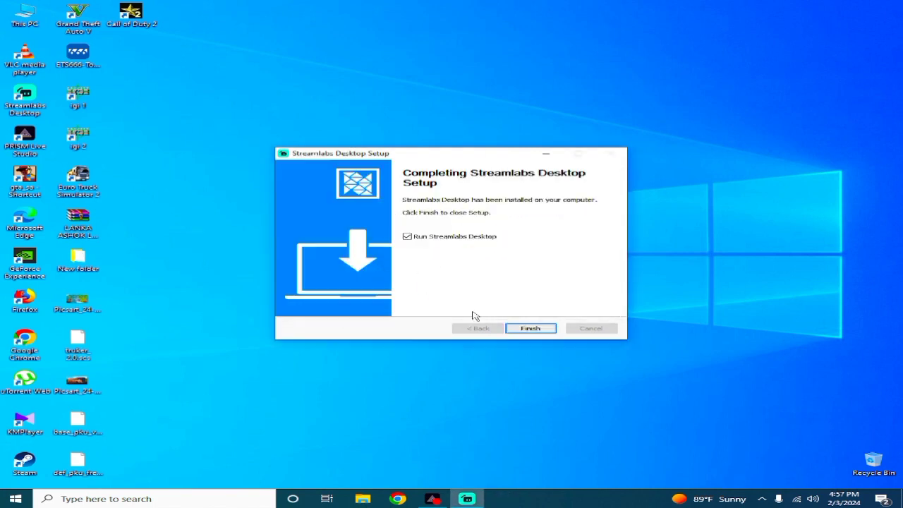
- Finish the Streamlabs Desktop setup with the Run Streamlabs Desktop option left enabled
left_click(533, 328)
right_click(404, 192)
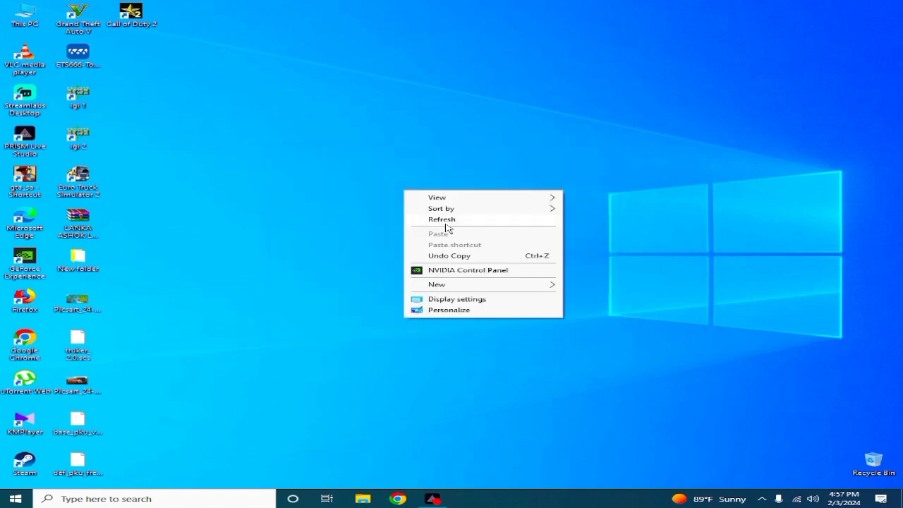
left_click(443, 220)
right_click(394, 171)
left_click(441, 200)
right_click(318, 168)
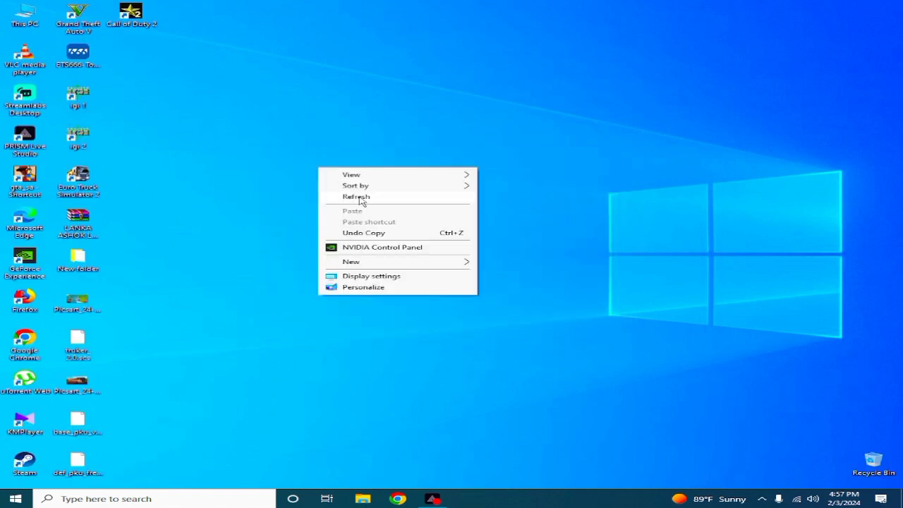
left_click(365, 194)
right_click(250, 126)
left_click(296, 156)
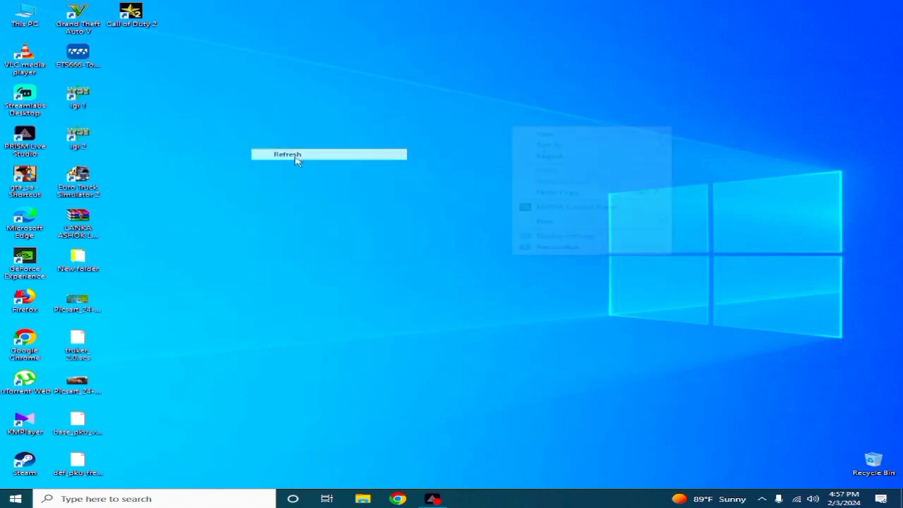
- Start Streamlabs Desktop from its desktop shortcut
double_click(30, 103)
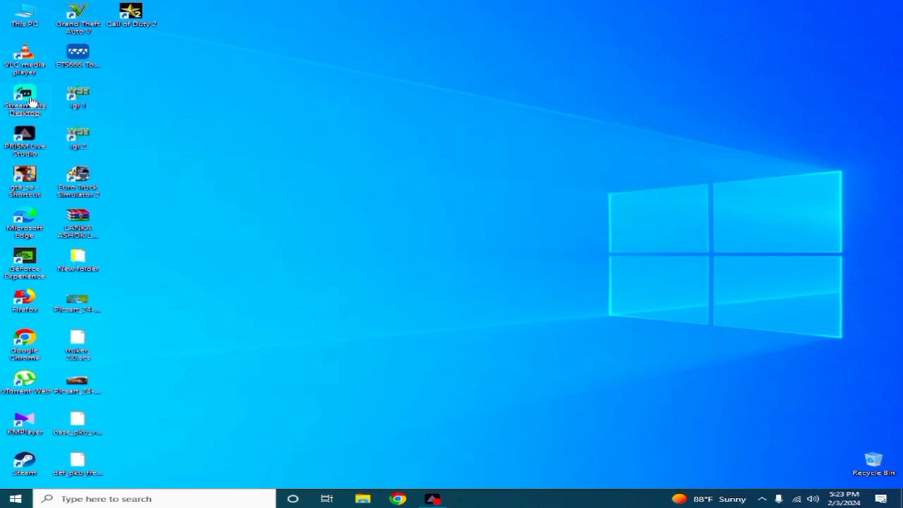
right_click(379, 34)
left_click(380, 64)
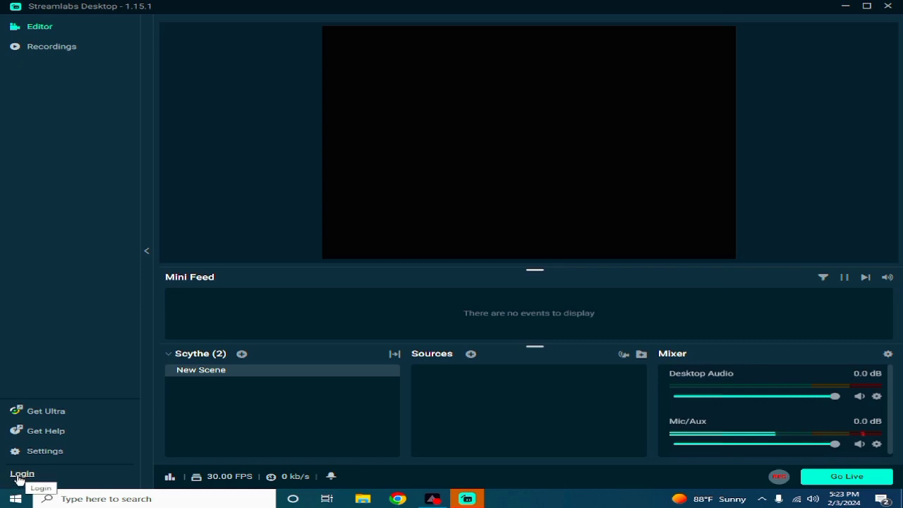
- Log in to Streamlabs Desktop with YouTube and allow Streamlabs to access the Google account
left_click(19, 477)
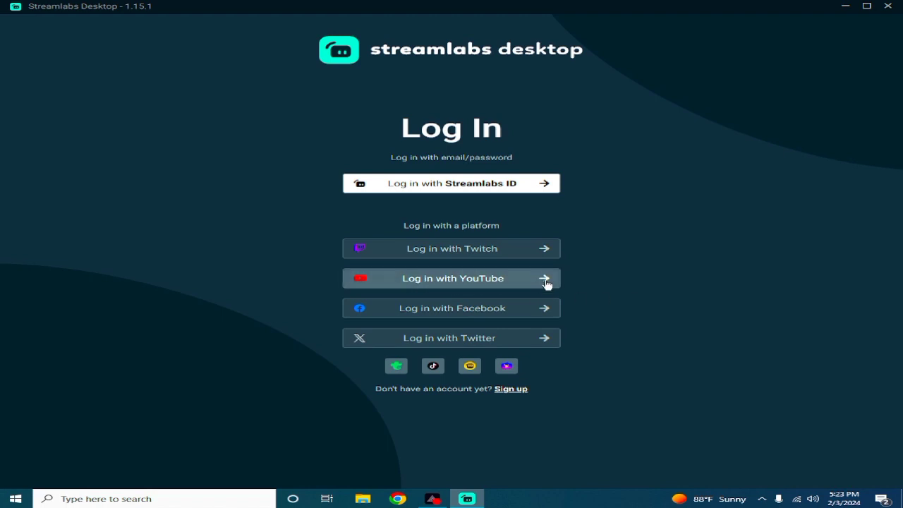
left_click(546, 280)
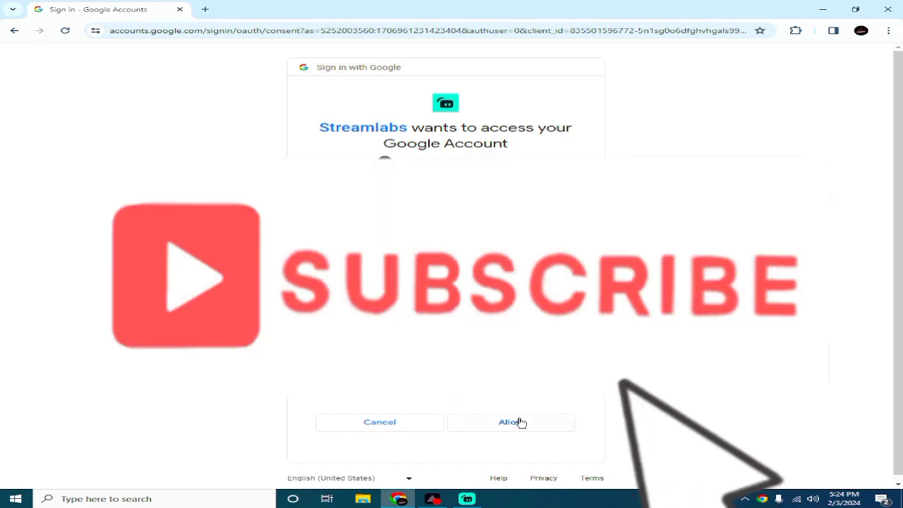
left_click(522, 422)
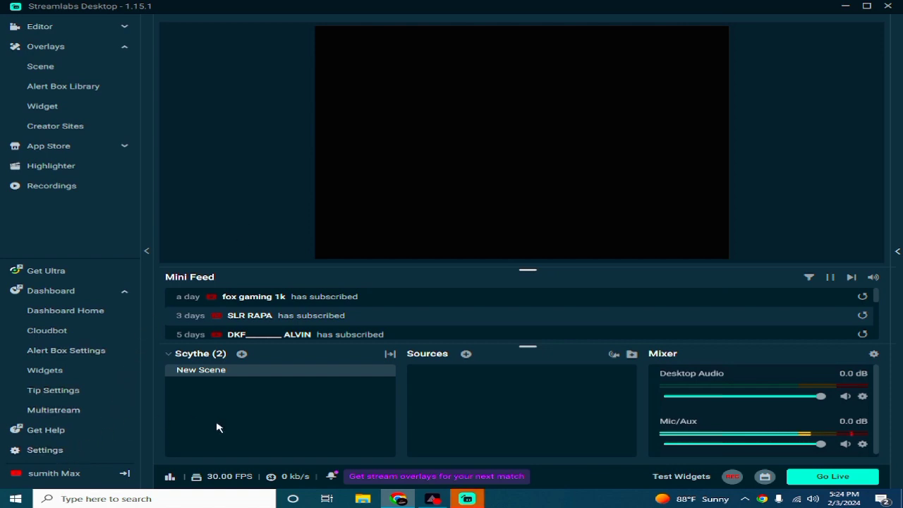
- Open the settings and look over the Multistreaming options and the Stream destinations
left_click(44, 455)
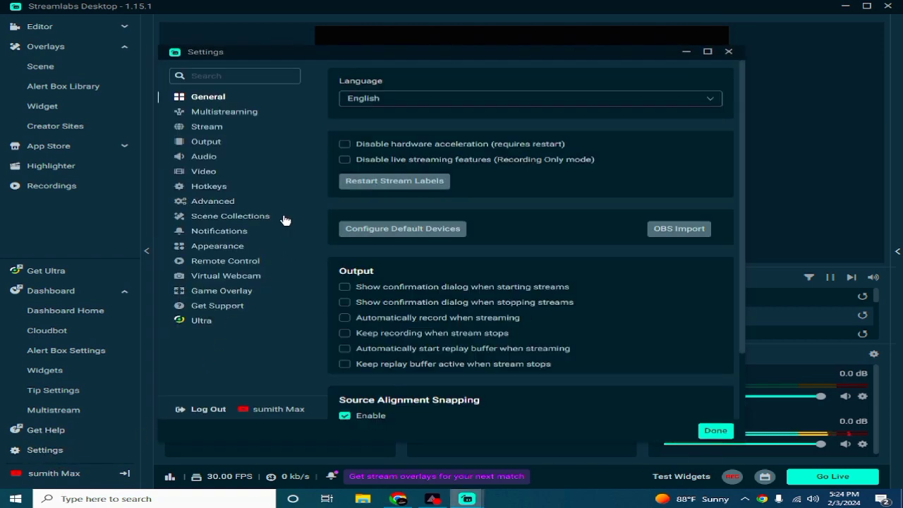
left_click(212, 113)
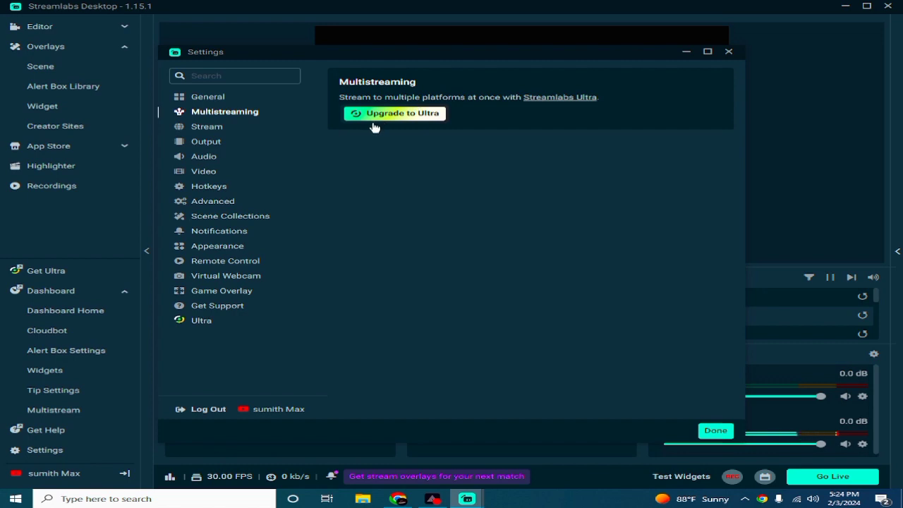
left_click(206, 127)
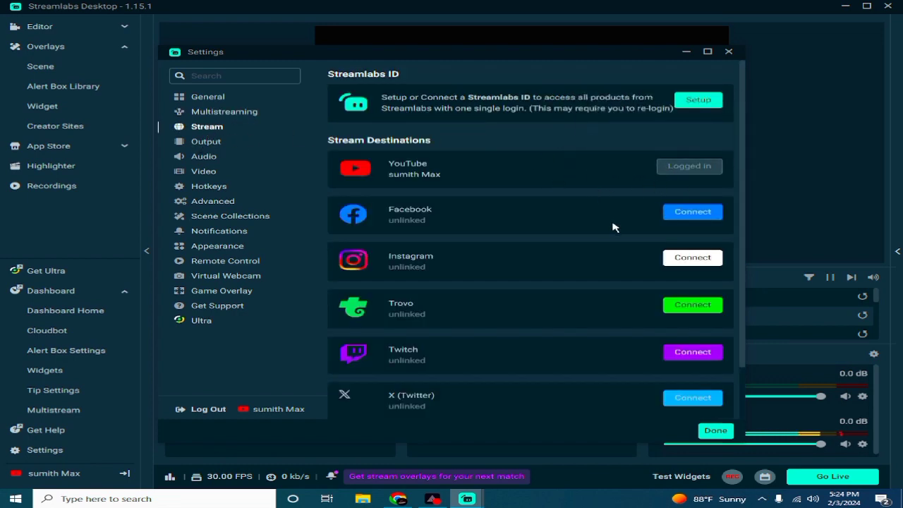
- Set the streaming encoder in the Output settings to NVIDIA NVENC H.264
left_click(206, 145)
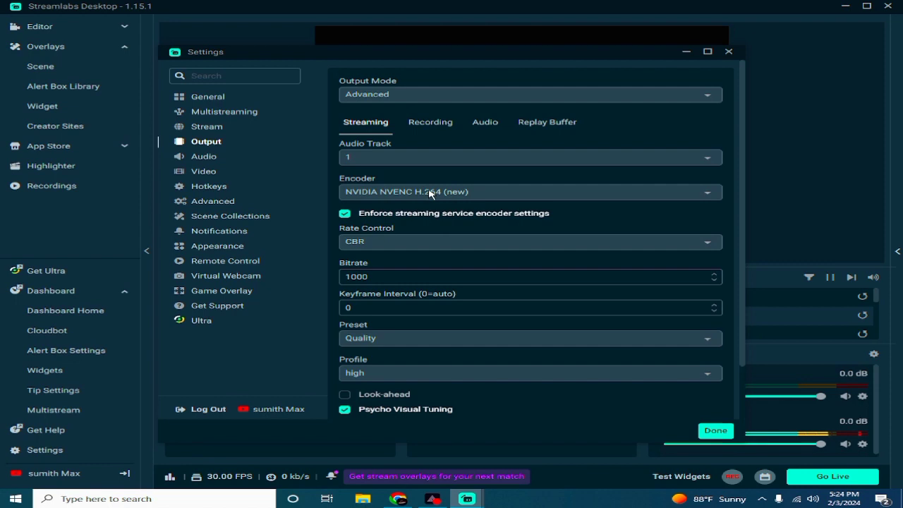
left_click(385, 194)
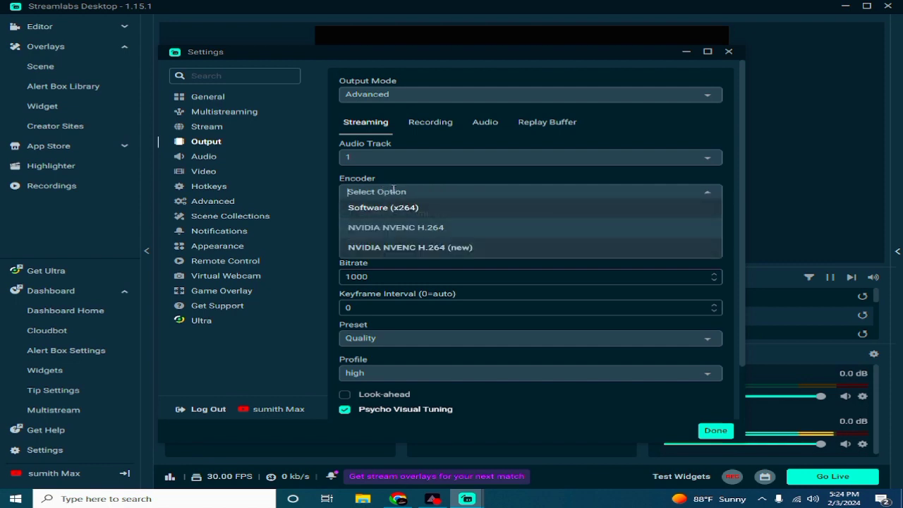
left_click(437, 228)
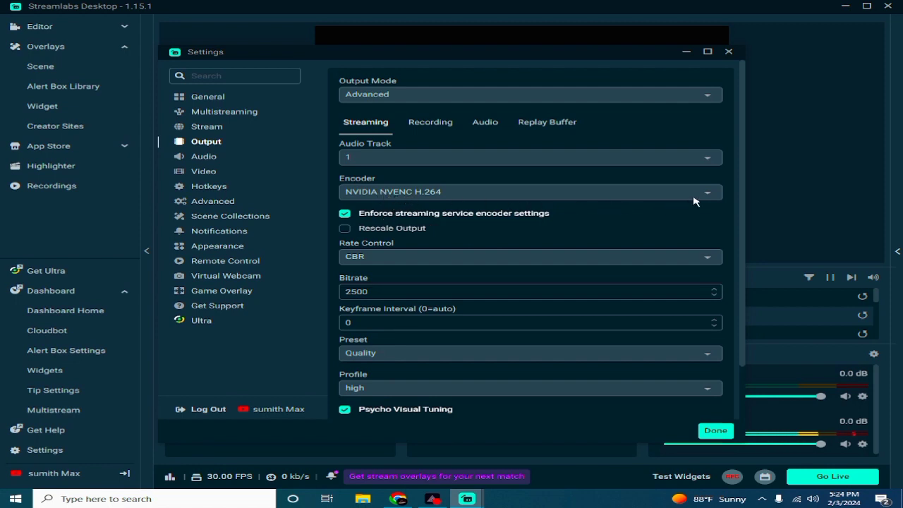
left_click(452, 193)
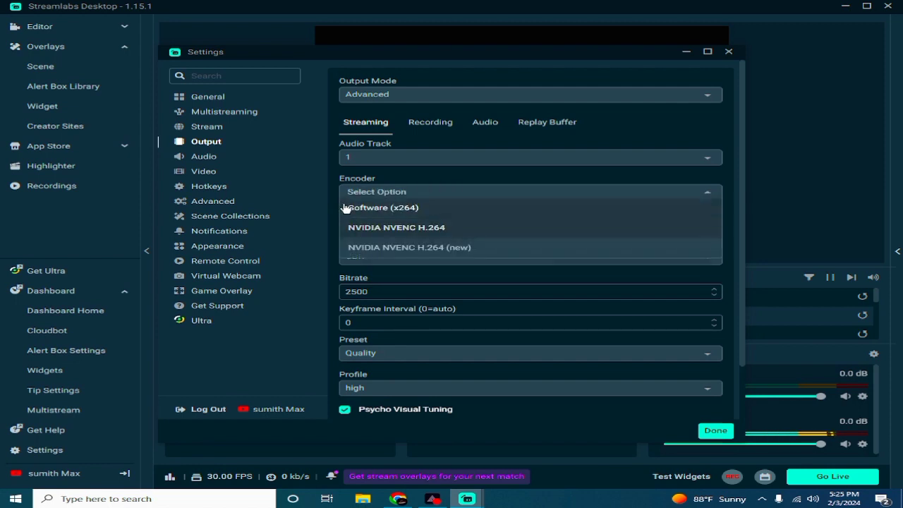
left_click(399, 228)
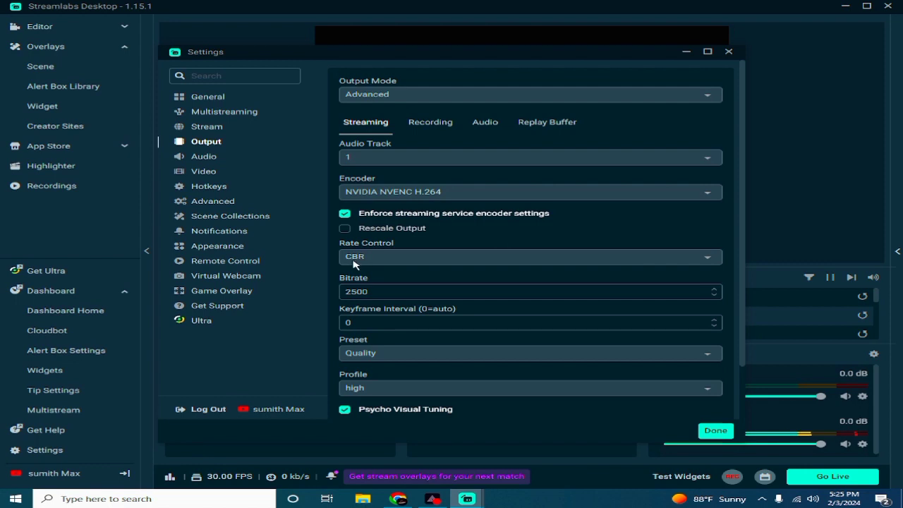
- Keep the streaming rate control at CBR and set the streaming bitrate to 1000
left_click(380, 257)
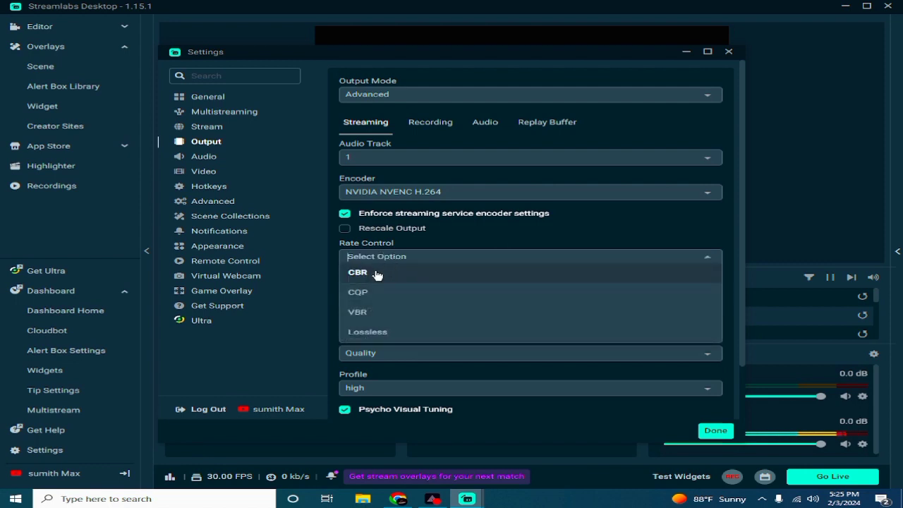
left_click(378, 274)
left_click(386, 295)
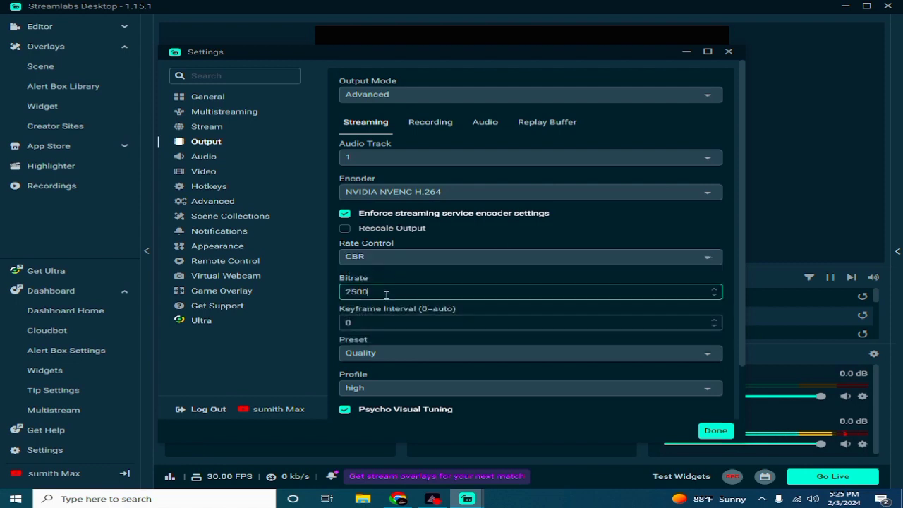
key("BackSpace")
key("BackSpace")
key("BackSpace")
key("BackSpace")
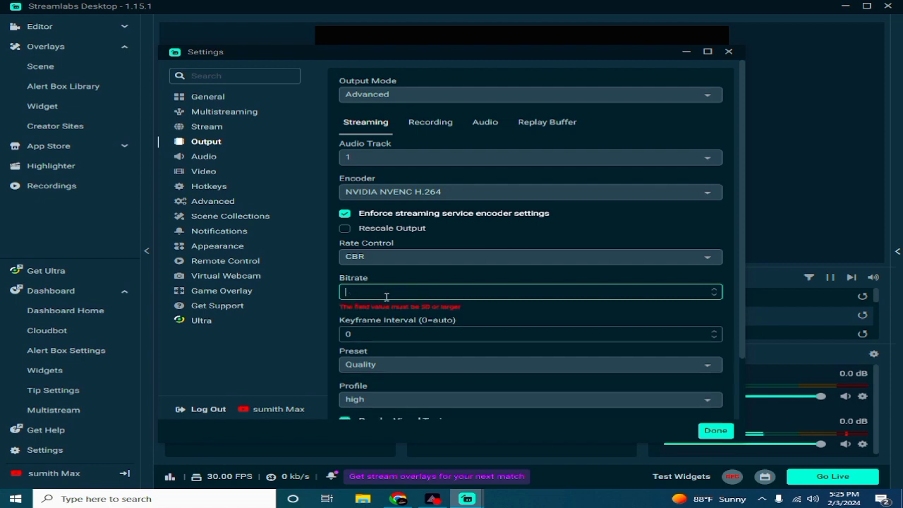
type("1000")
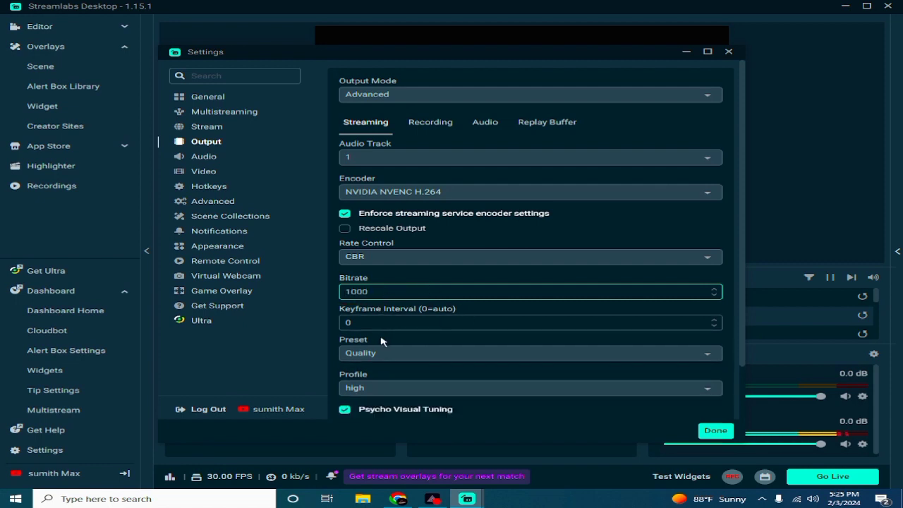
- Check the remaining streaming encoder options and the recording output settings down to the bitrate, and close the settings
scroll(427, 373, "down", 1)
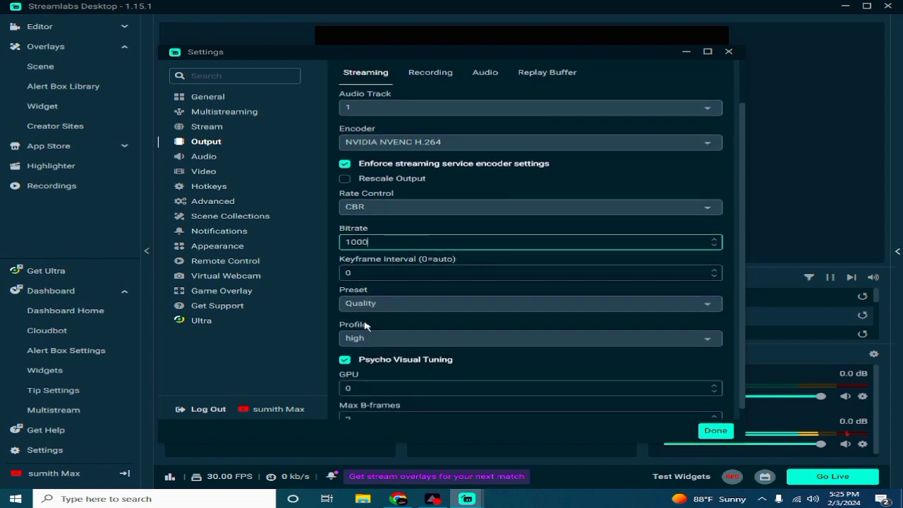
scroll(505, 381, "down", 1)
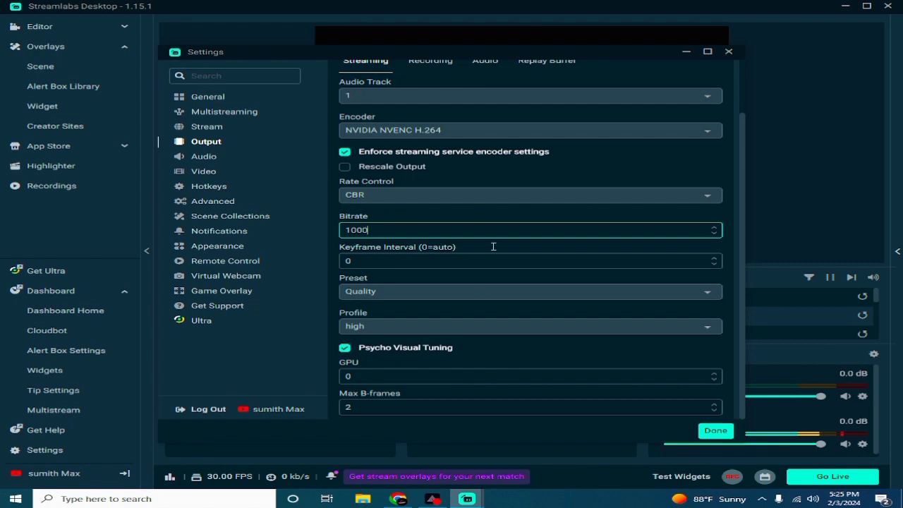
scroll(465, 185, "up", 2)
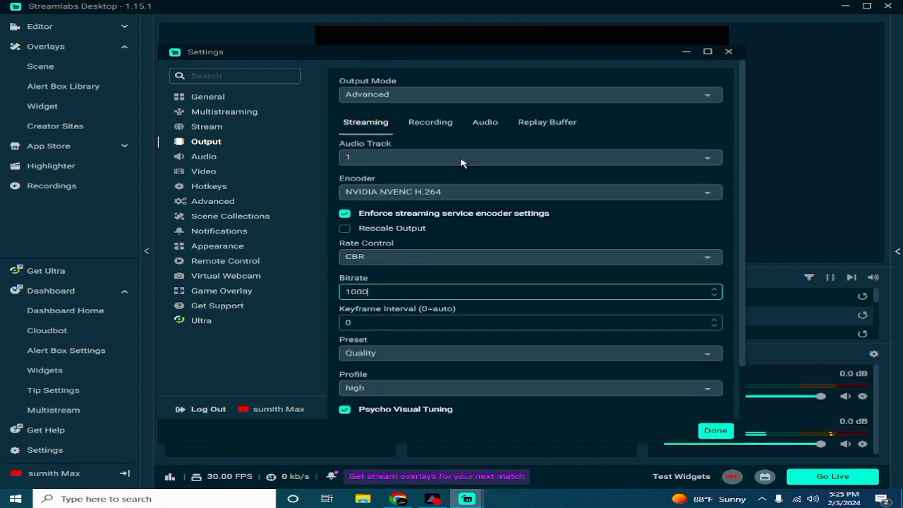
left_click(429, 125)
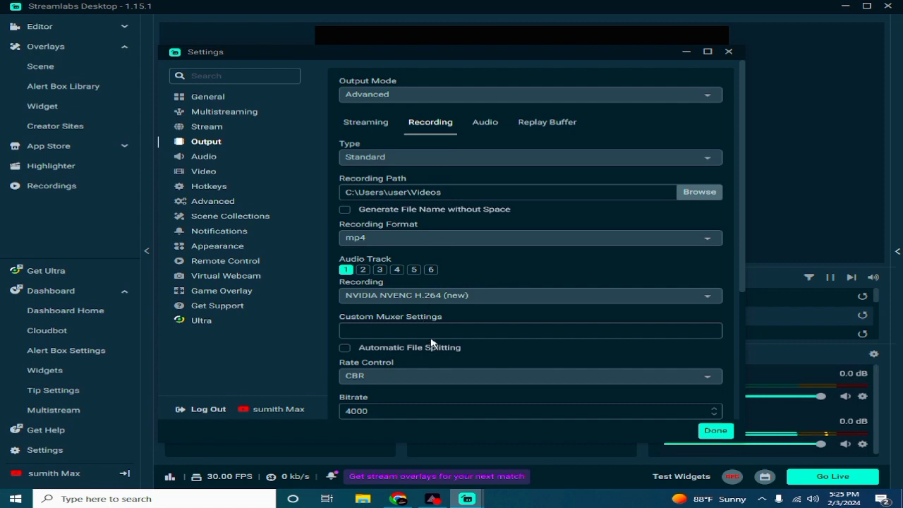
scroll(535, 348, "down", 3)
left_click(394, 311)
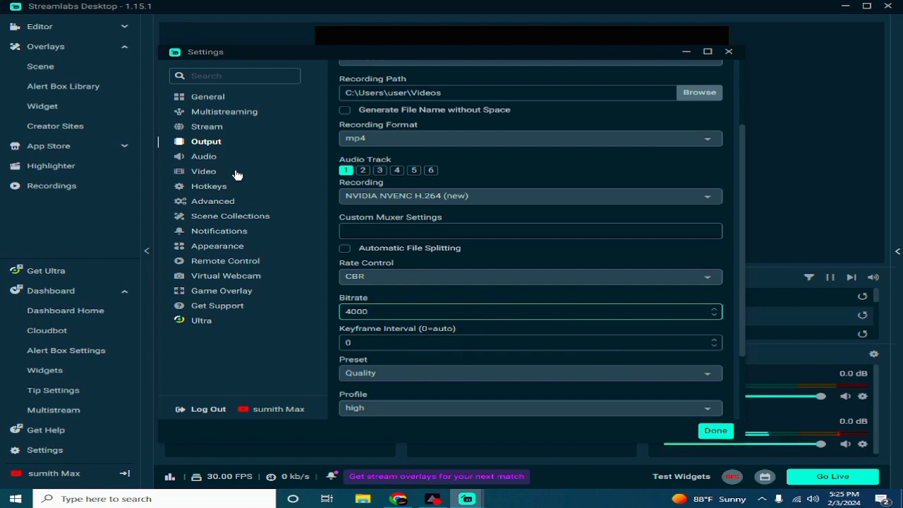
left_click(715, 432)
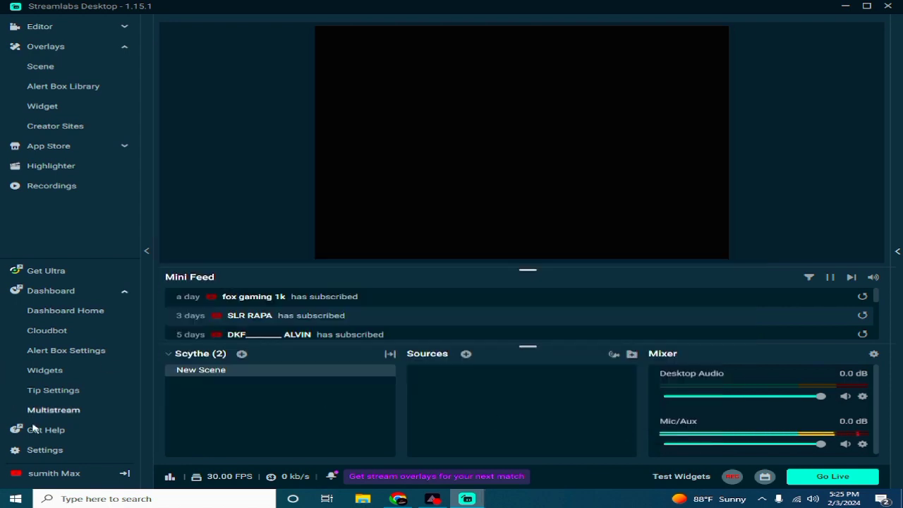
- Reopen the settings and check the Output streaming values and the Audio device options
left_click(32, 456)
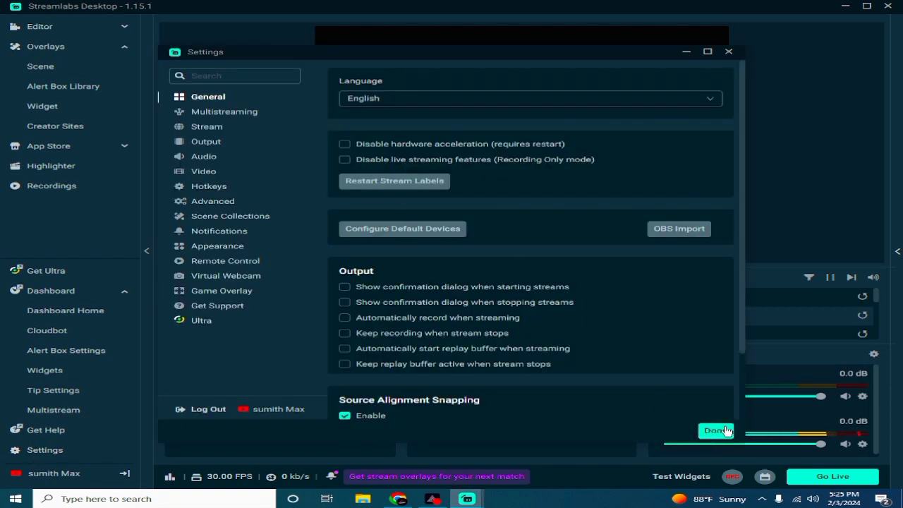
left_click(206, 144)
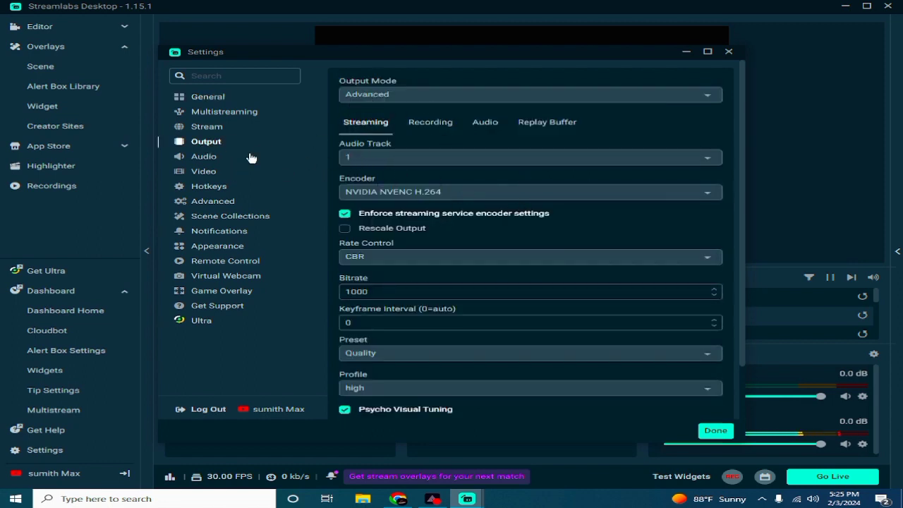
left_click(211, 158)
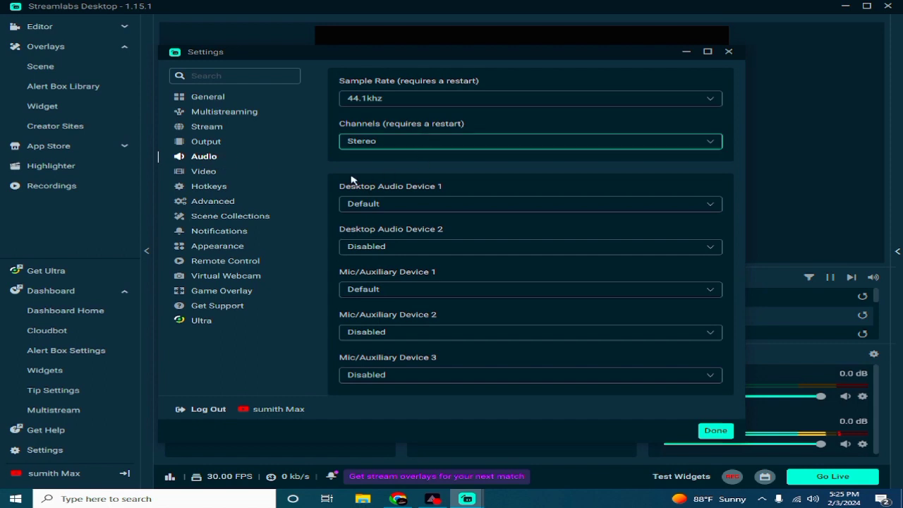
- Set the Output (Scaled) Resolution in the Video settings to 1280x720
left_click(206, 174)
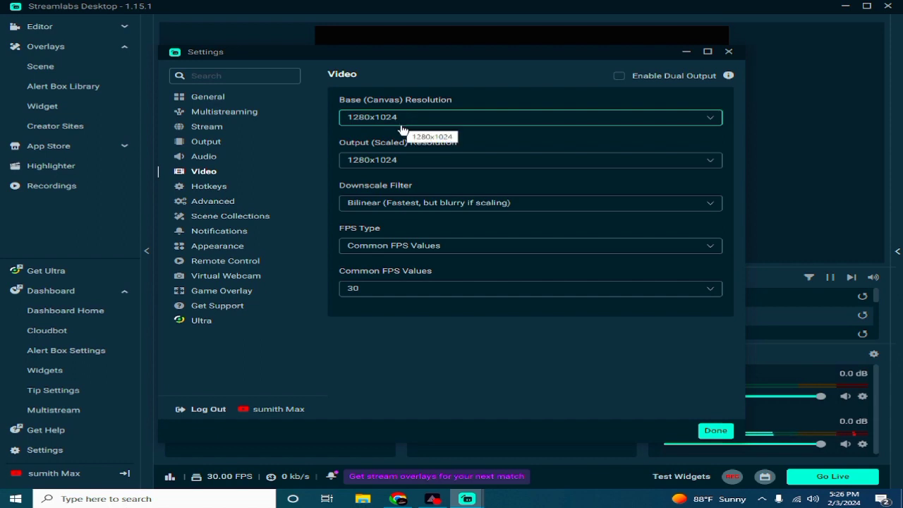
left_click(426, 164)
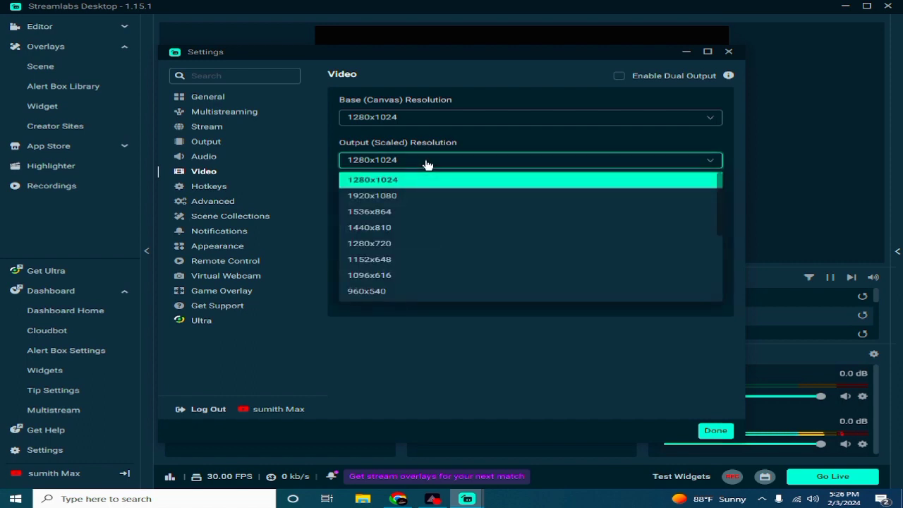
left_click(374, 243)
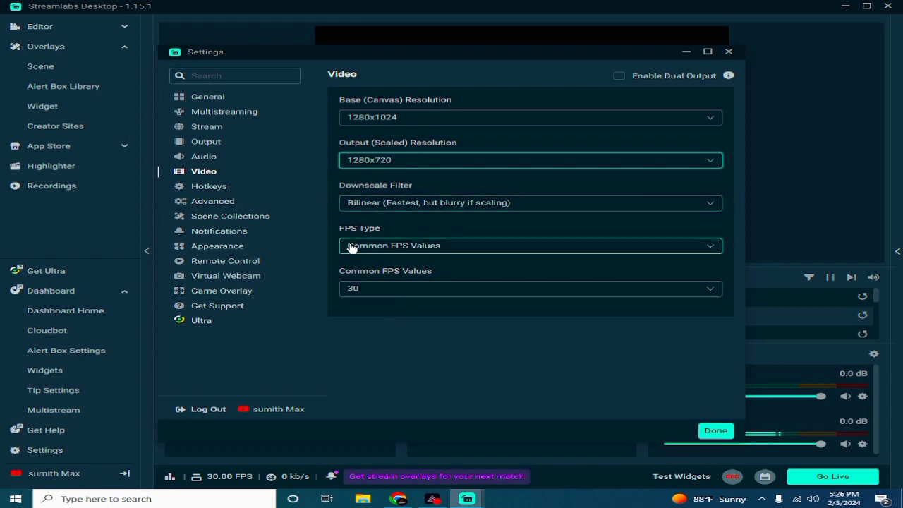
- Choose Common FPS Values as the FPS type with a value of 30, and confirm the settings
left_click(399, 246)
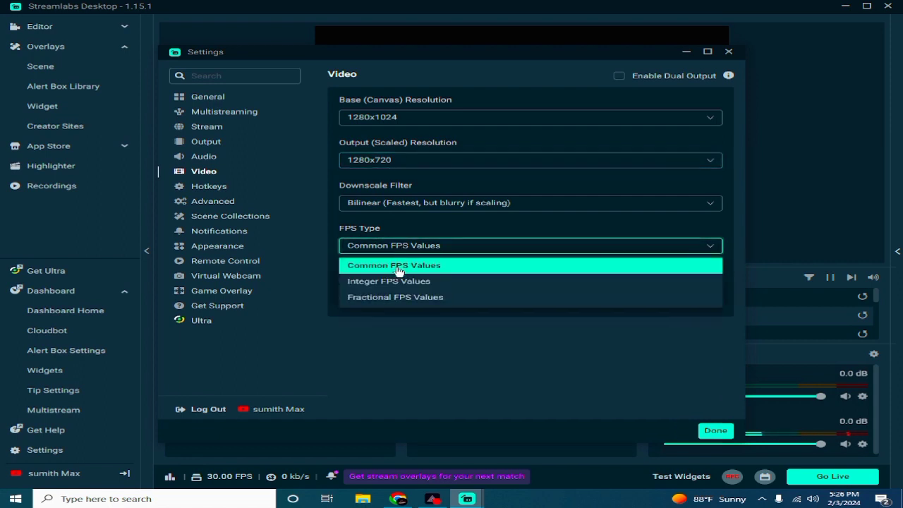
left_click(399, 267)
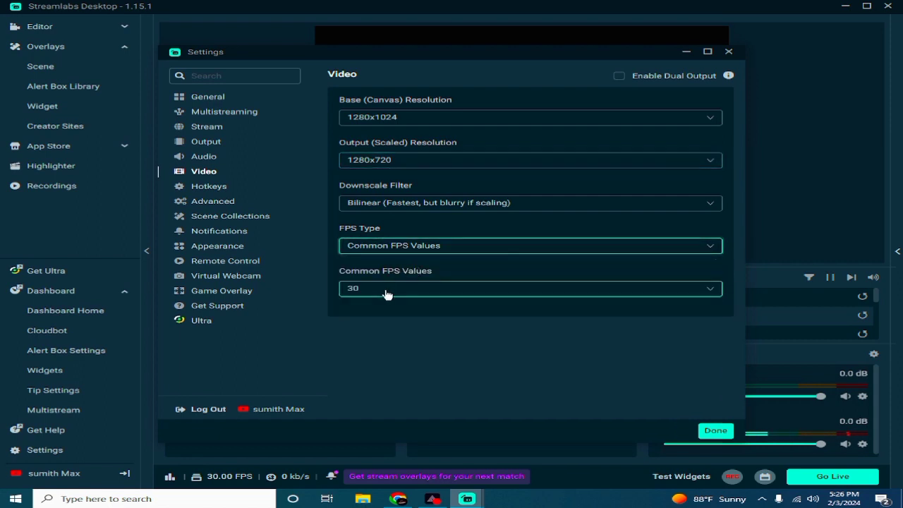
left_click(429, 291)
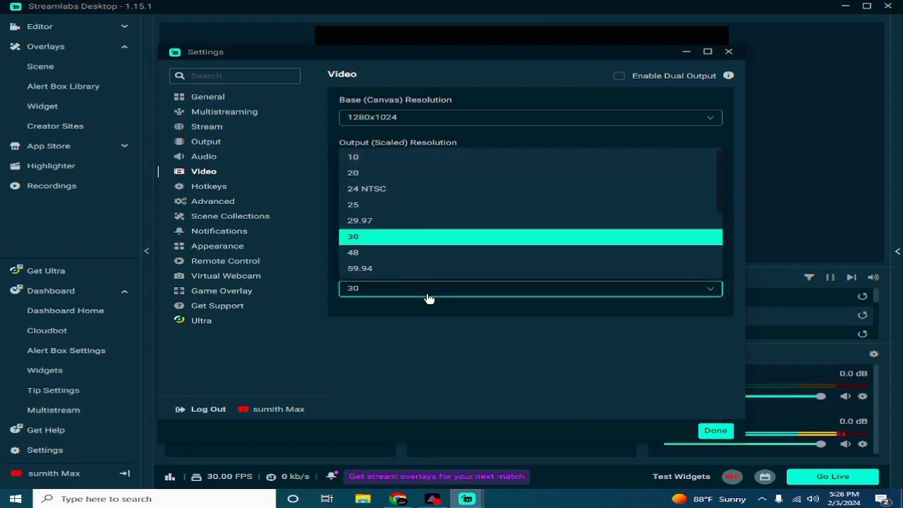
left_click(375, 241)
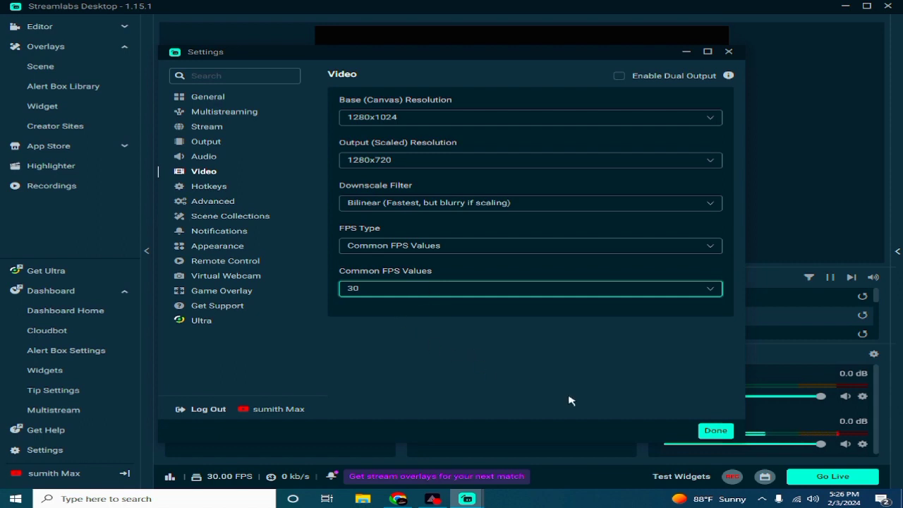
left_click(714, 432)
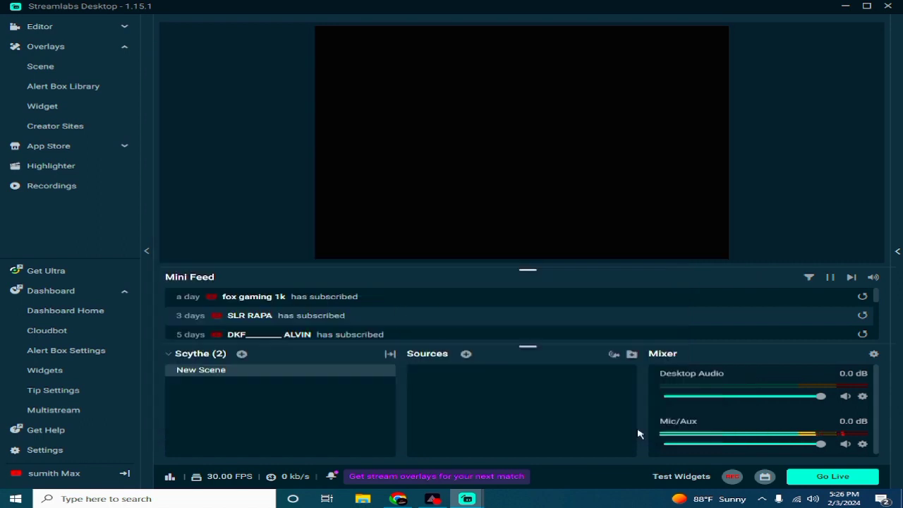
- Reopen the settings and look through the Hotkeys list and the Advanced video options
left_click(62, 452)
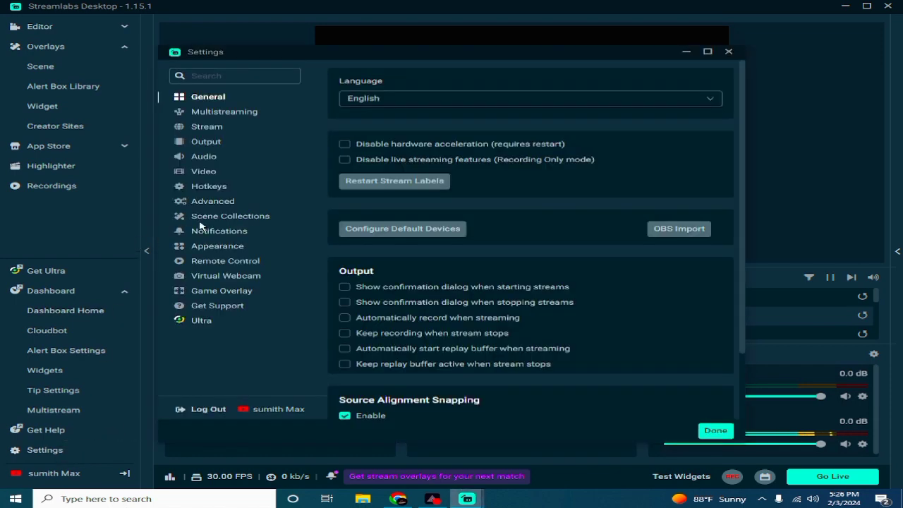
left_click(212, 201)
left_click(207, 189)
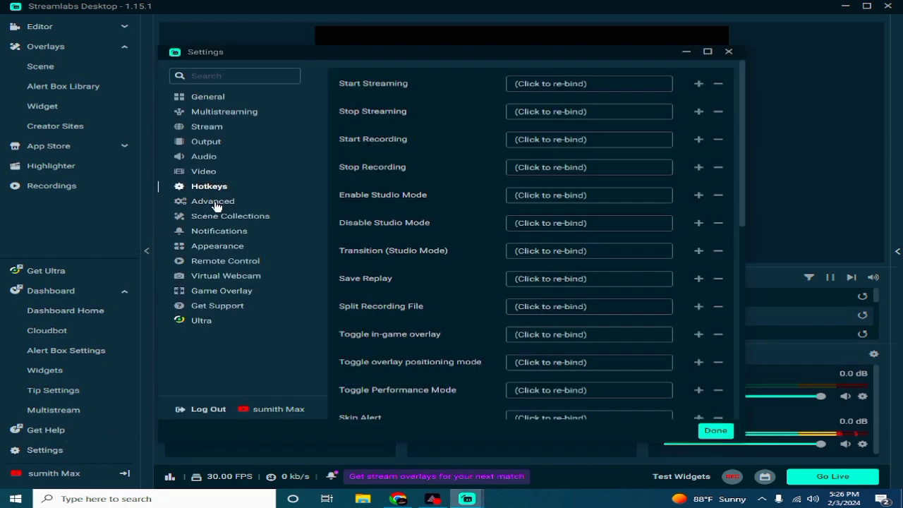
left_click(214, 203)
scroll(591, 381, "down", 5)
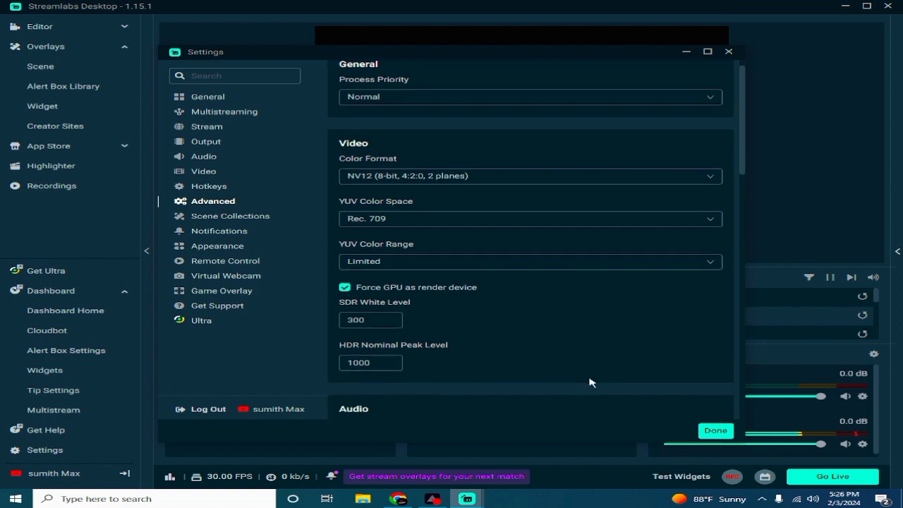
- Examine the Advanced settings for Stream Delay, Automatically Reconnect and Network, check the General settings, and close the settings
scroll(586, 365, "up", 3)
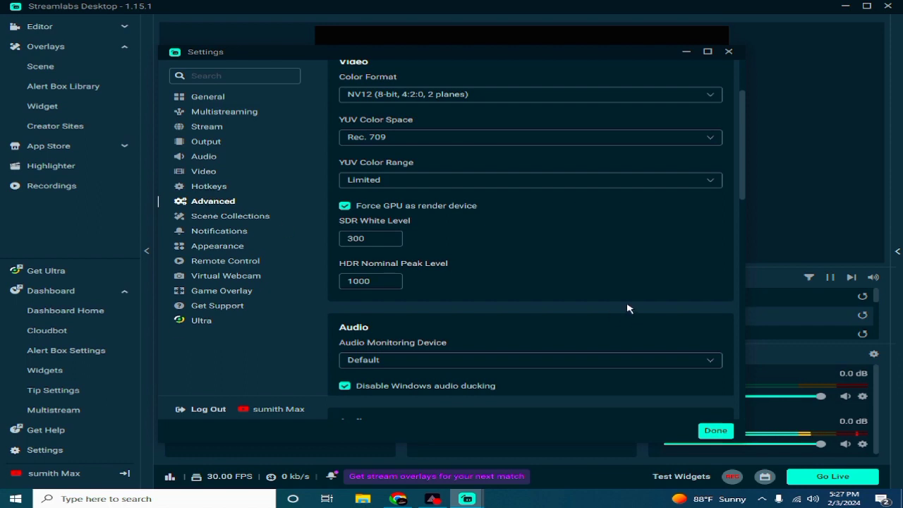
scroll(628, 308, "down", 10)
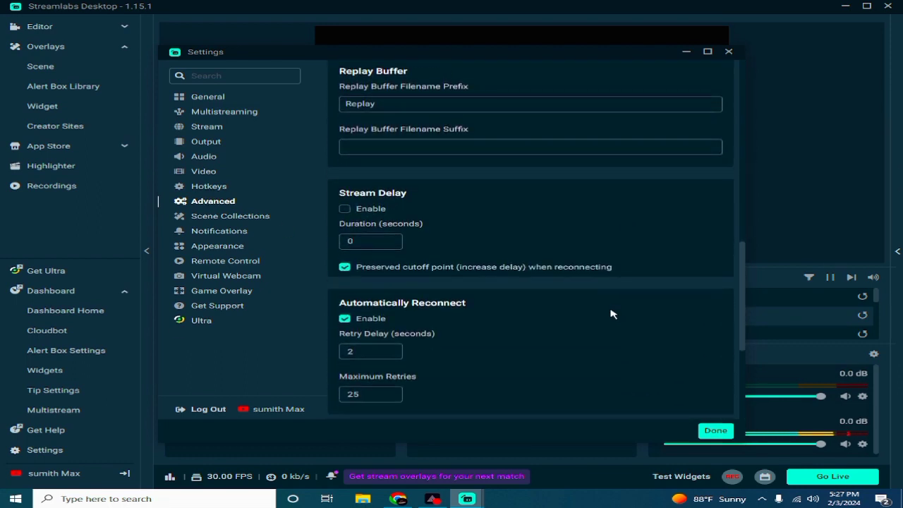
left_click(368, 244)
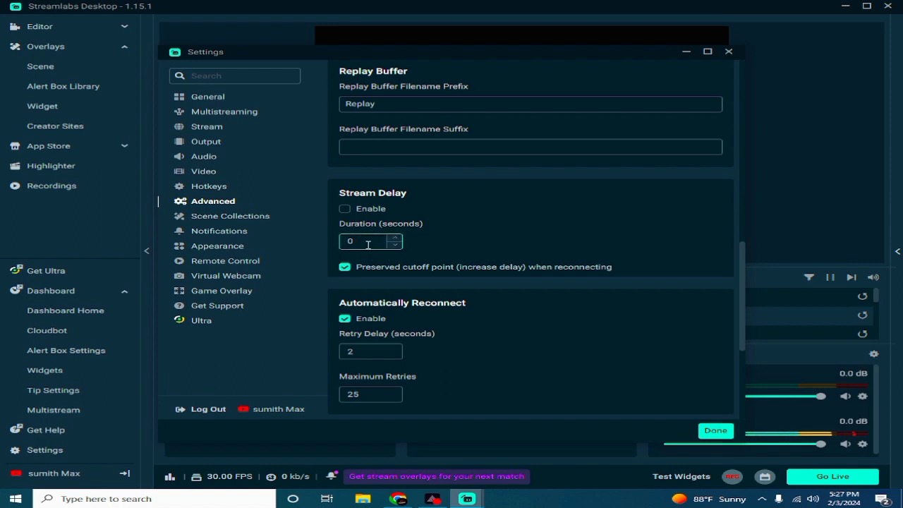
left_click(351, 269)
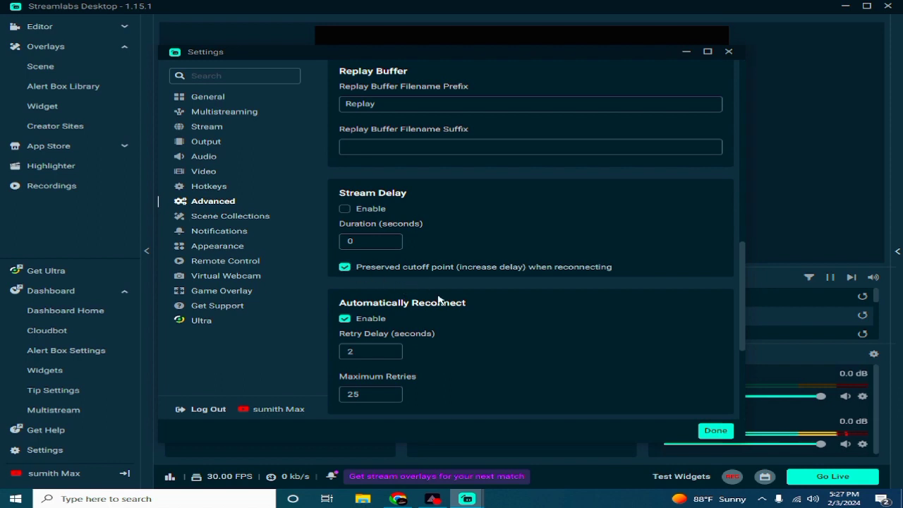
scroll(625, 367, "down", 3)
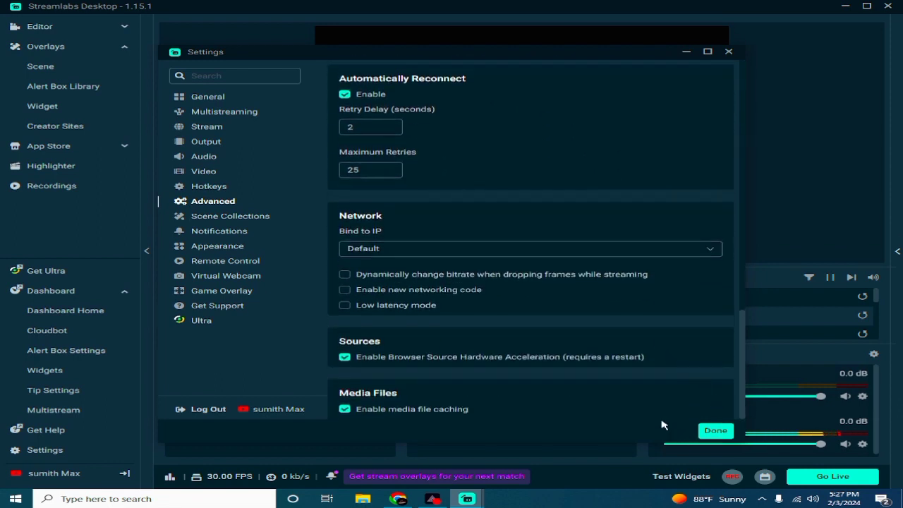
left_click(715, 431)
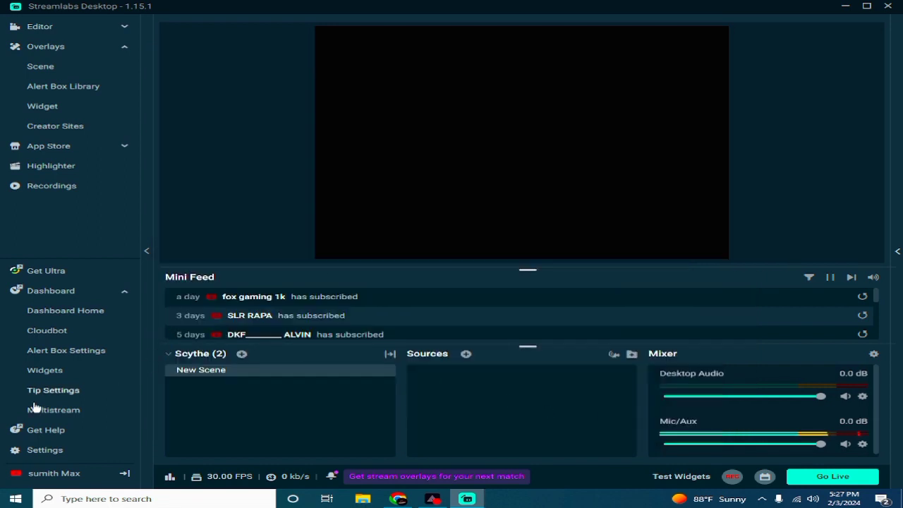
left_click(31, 451)
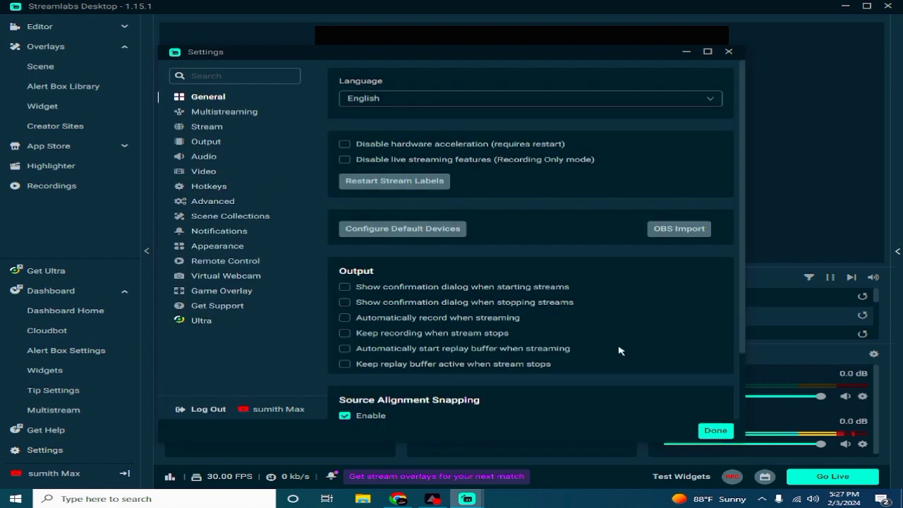
left_click(714, 431)
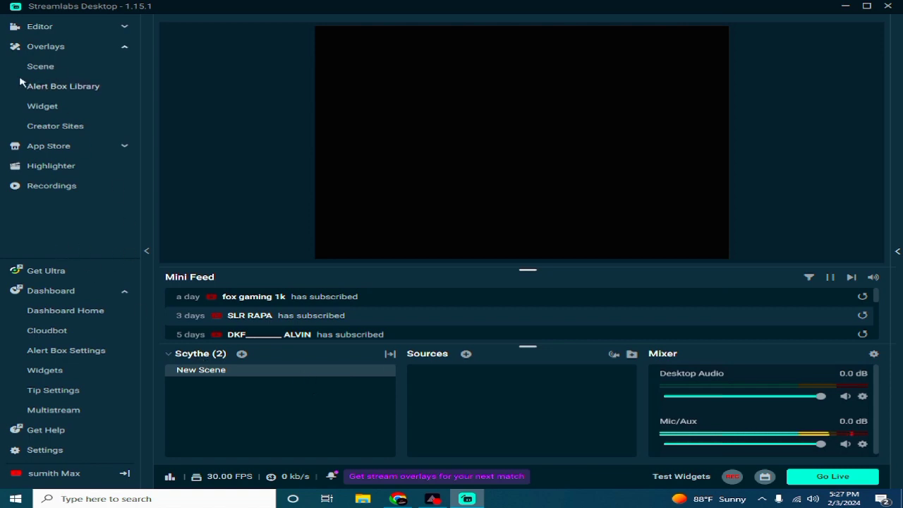
left_click(124, 48)
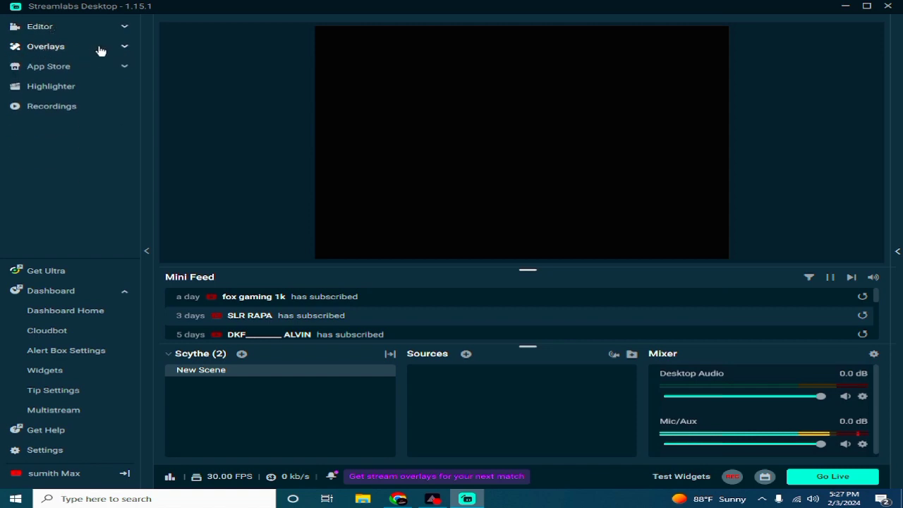
left_click(118, 48)
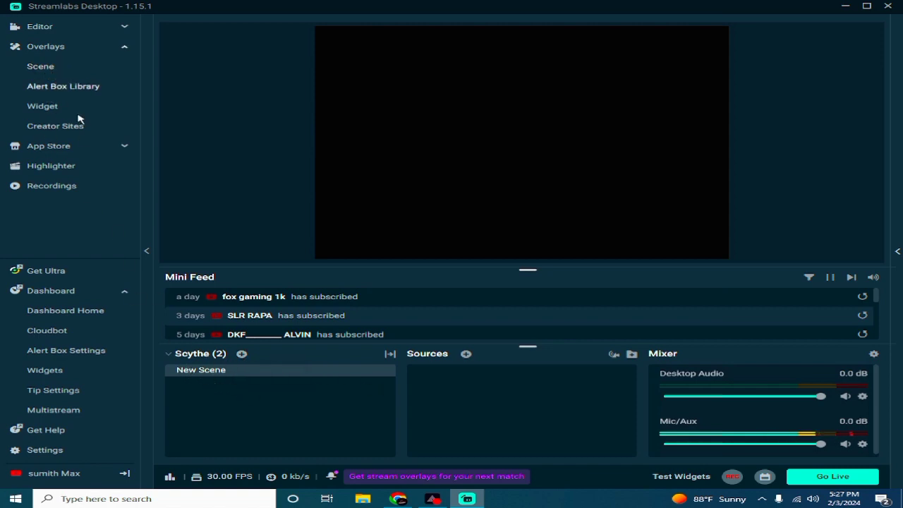
- Add a scene named New Scene to the Scythe collection and remove it again
left_click(242, 355)
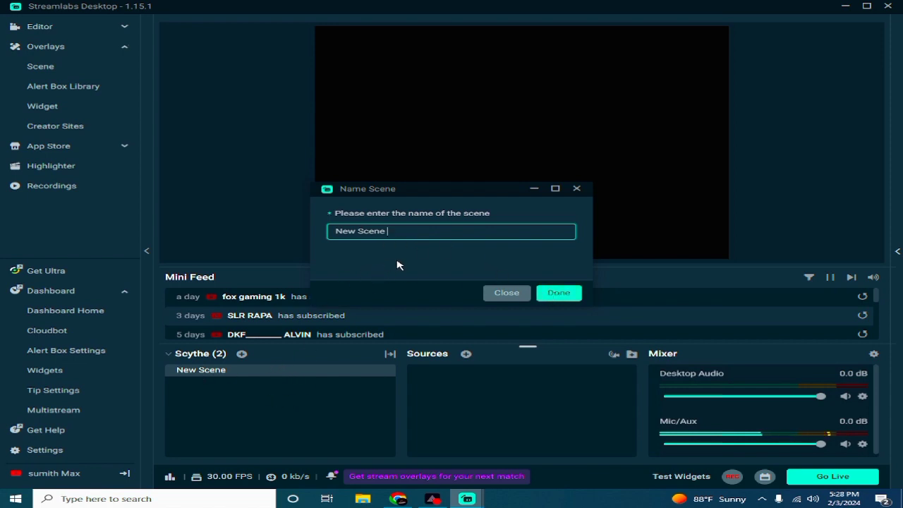
left_click(559, 292)
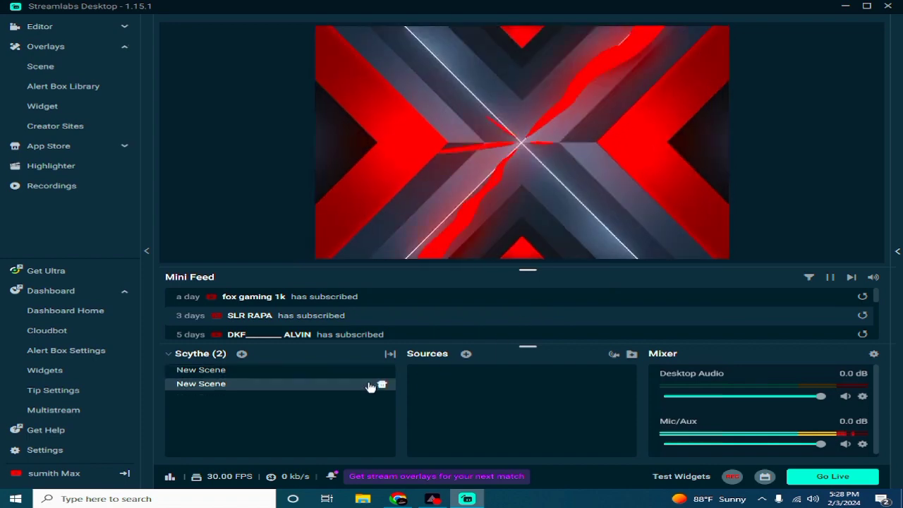
left_click(378, 383)
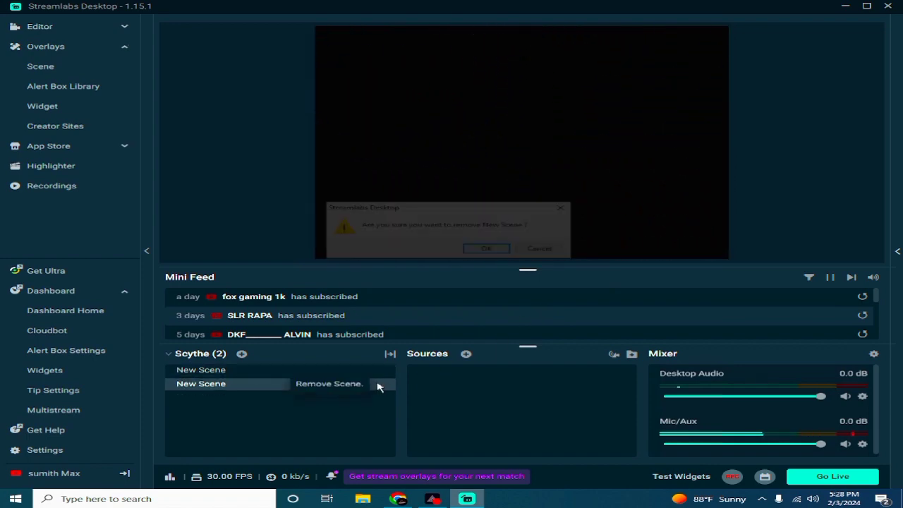
left_click(482, 252)
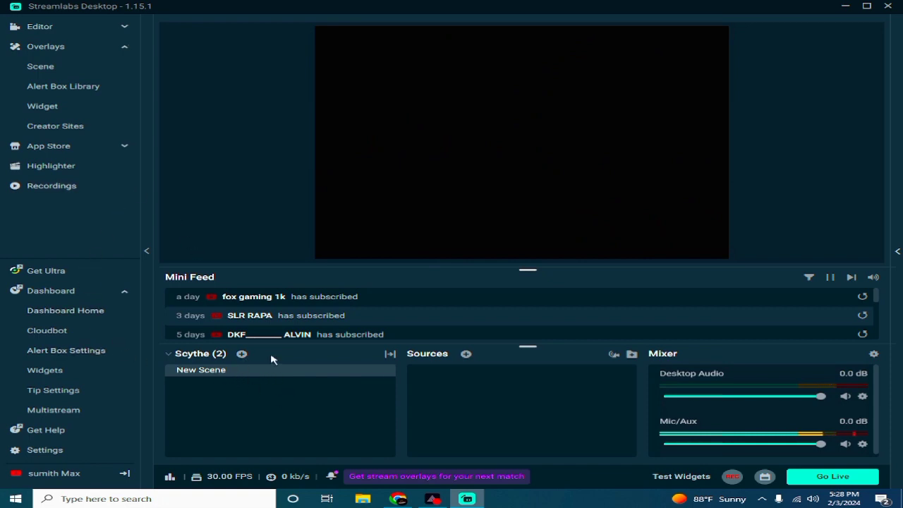
- Search the scene overlays for "free" and look through pages 1 to 3 of the overlays
left_click(69, 70)
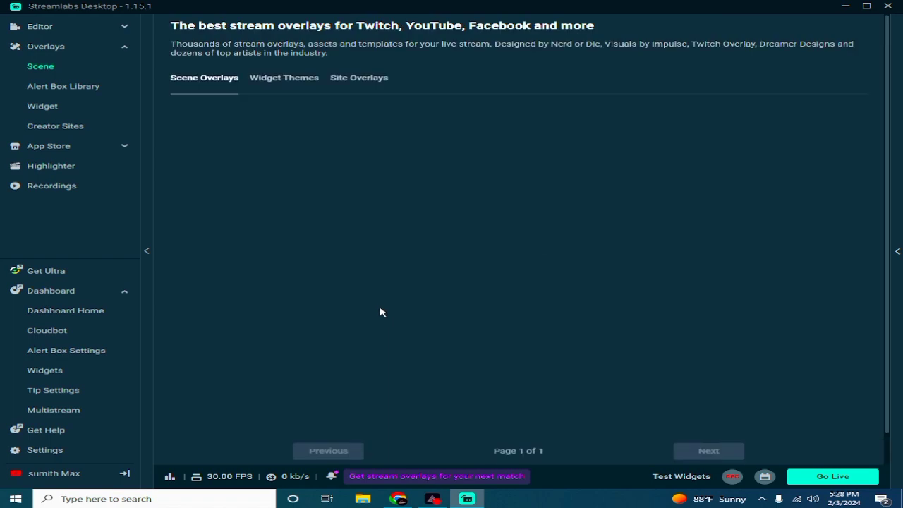
scroll(602, 303, "down", 3)
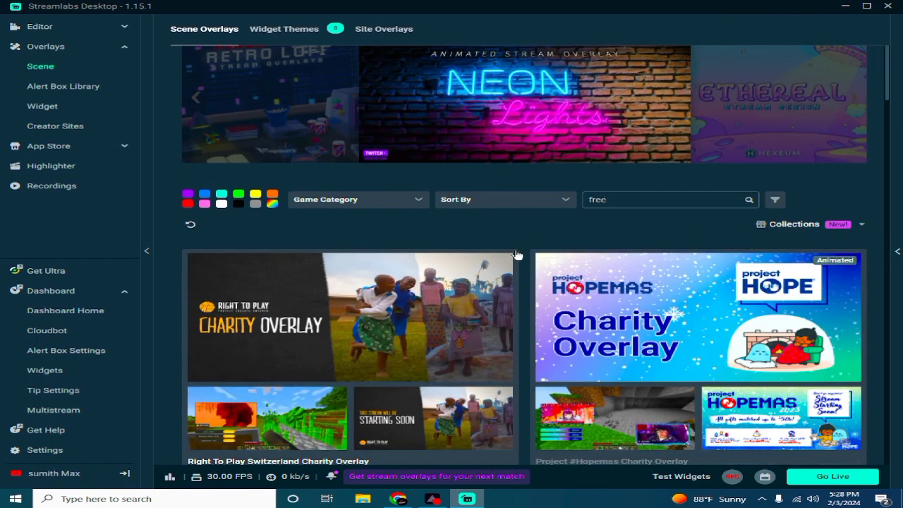
scroll(516, 255, "down", 10)
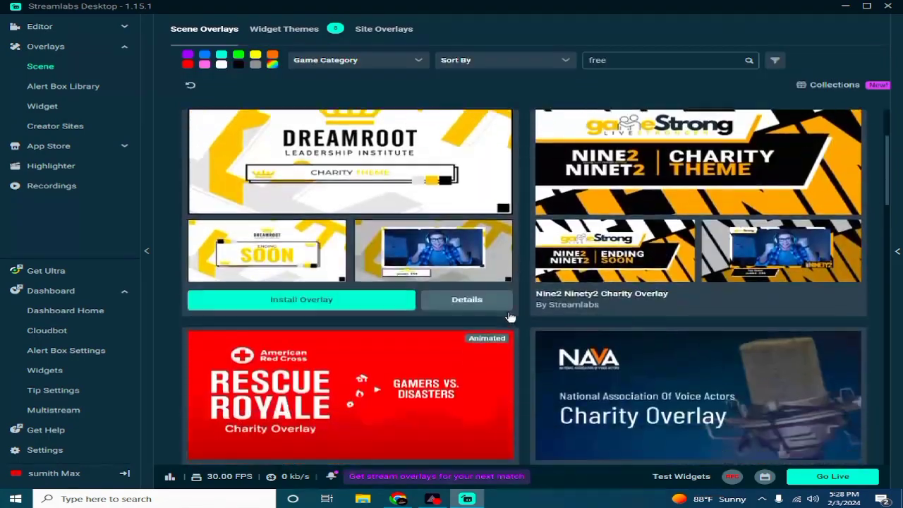
scroll(510, 318, "down", 2)
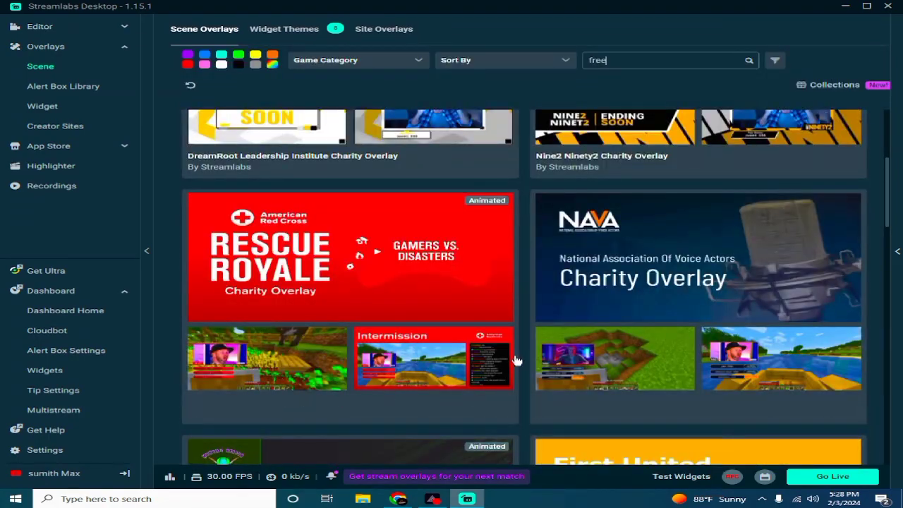
scroll(516, 361, "down", 6)
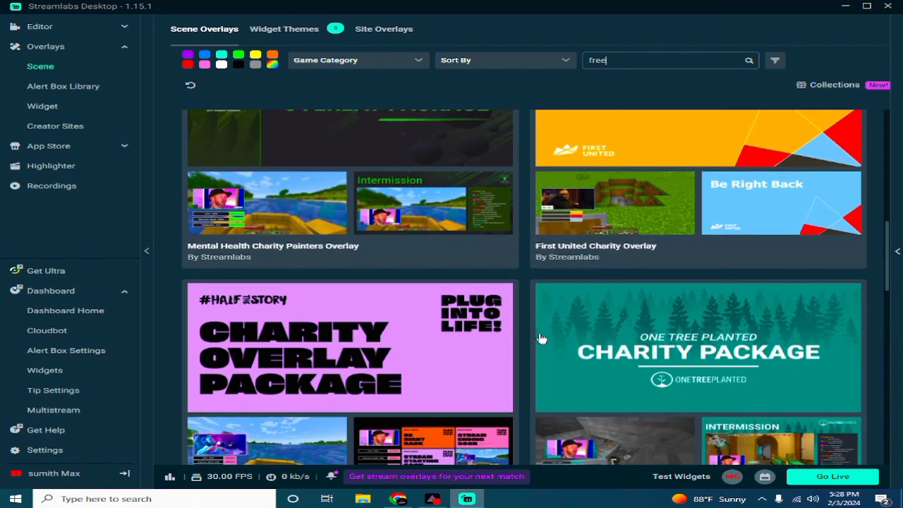
scroll(540, 338, "down", 9)
scroll(540, 339, "down", 6)
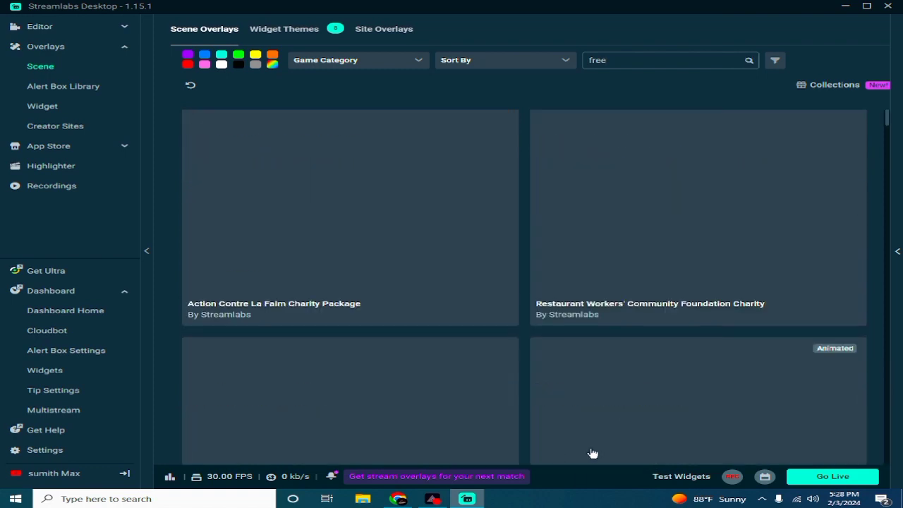
scroll(580, 422, "down", 15)
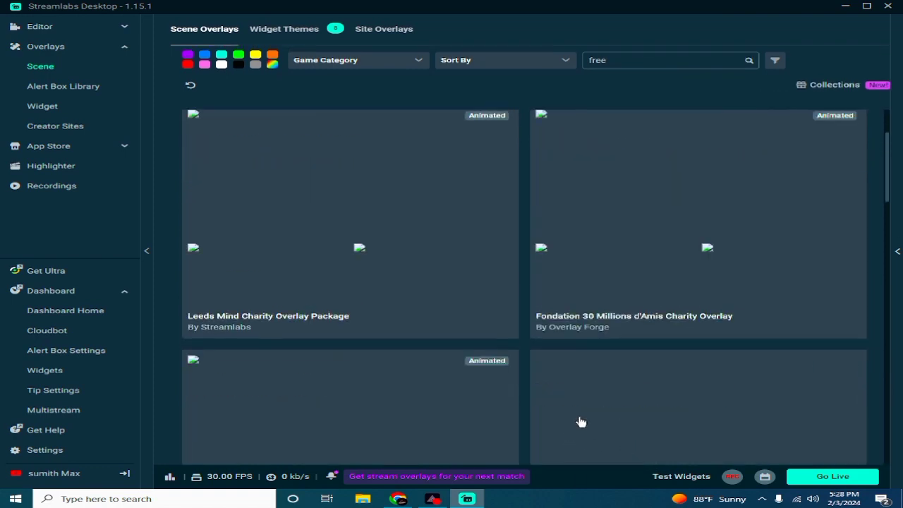
scroll(590, 418, "down", 10)
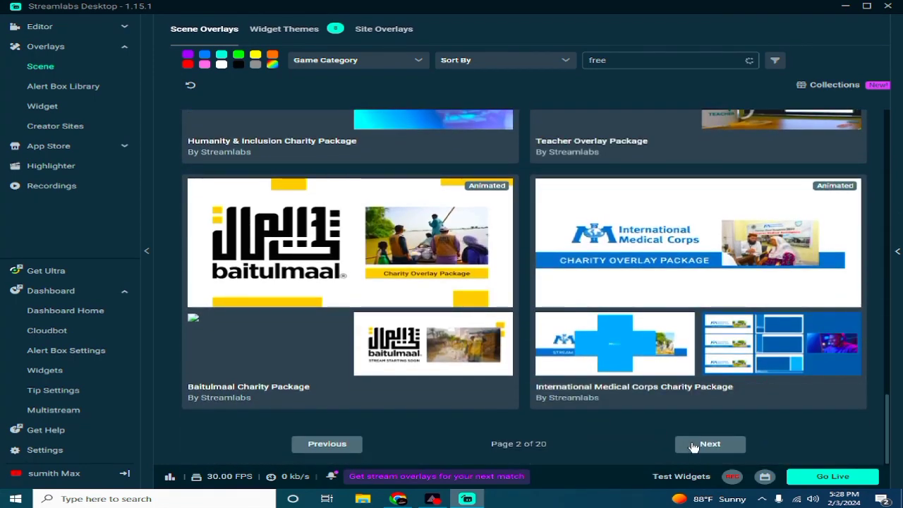
scroll(572, 434, "down", 15)
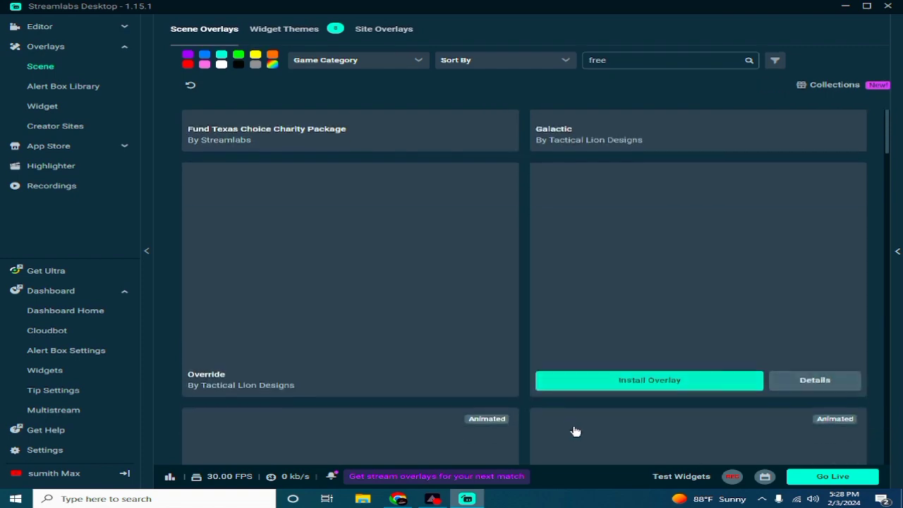
scroll(587, 425, "down", 10)
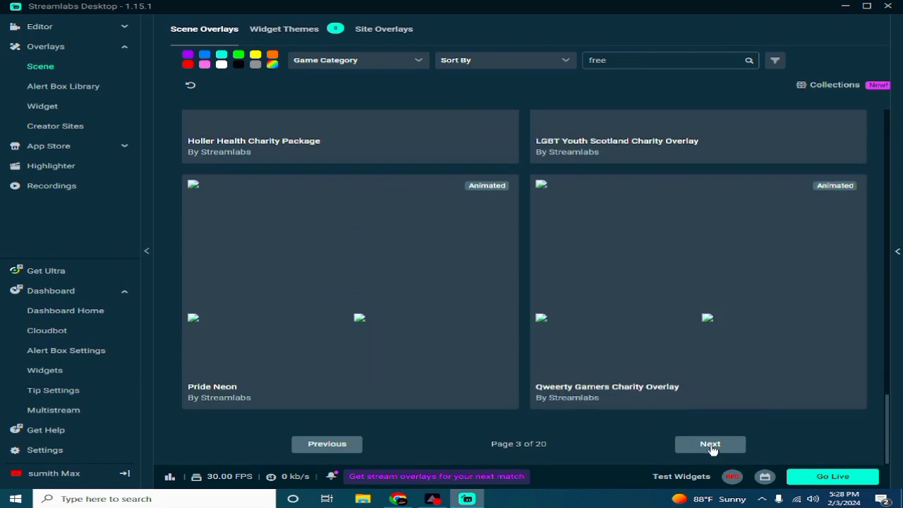
- Look through pages 4 and 5 of the free scene overlays for a suitable theme
left_click(710, 443)
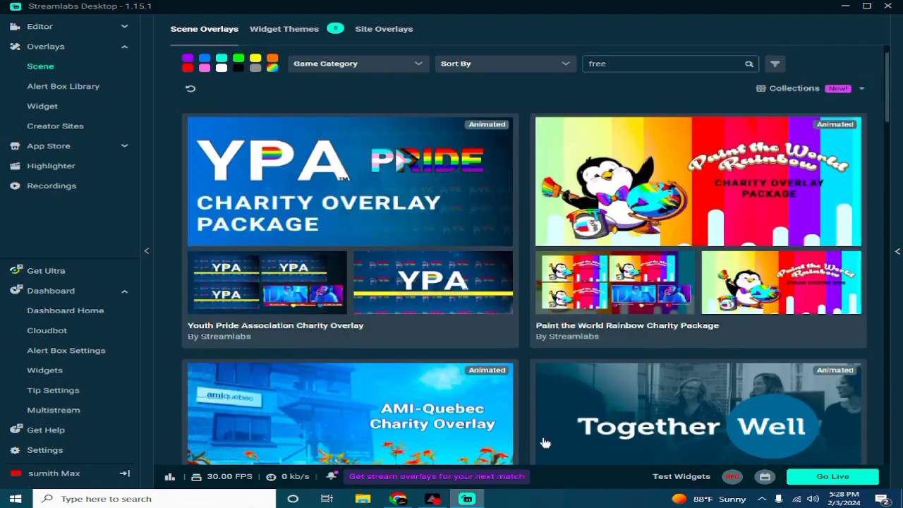
scroll(554, 434, "down", 6)
scroll(561, 433, "down", 12)
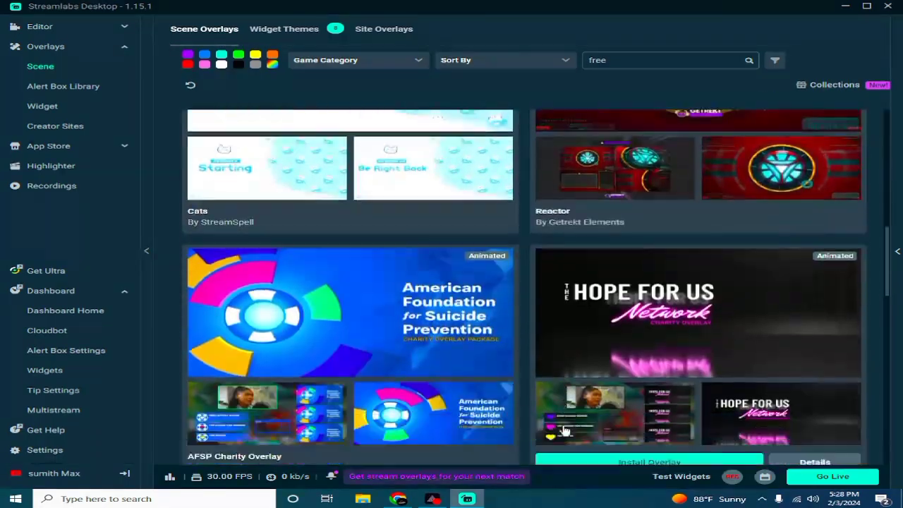
scroll(634, 259, "down", 7)
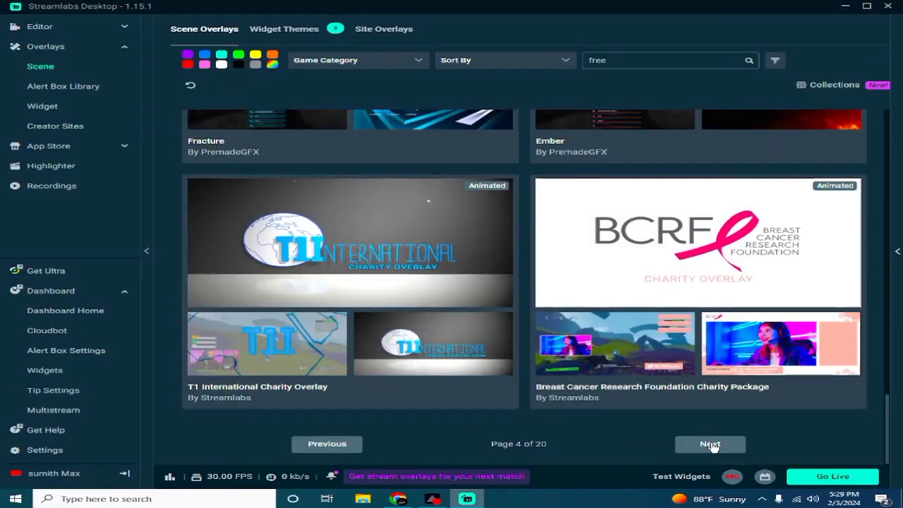
left_click(710, 444)
scroll(530, 385, "down", 1)
scroll(530, 384, "down", 15)
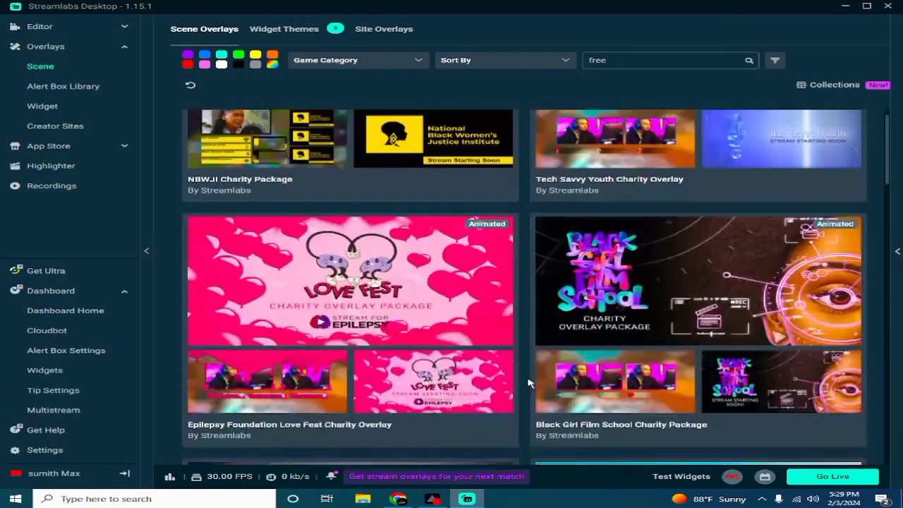
scroll(542, 377, "down", 20)
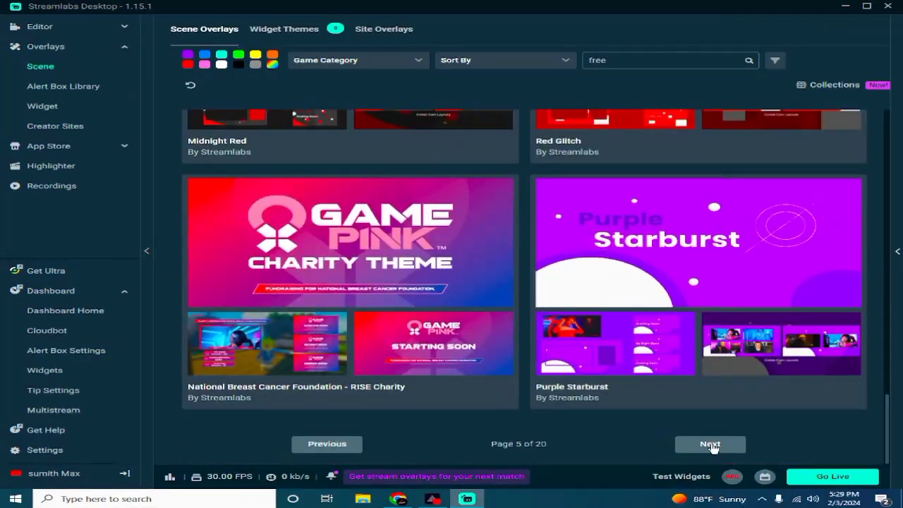
- Install the Scythe overlay by PremadeGFX from page 6 of the free scene overlays
left_click(720, 438)
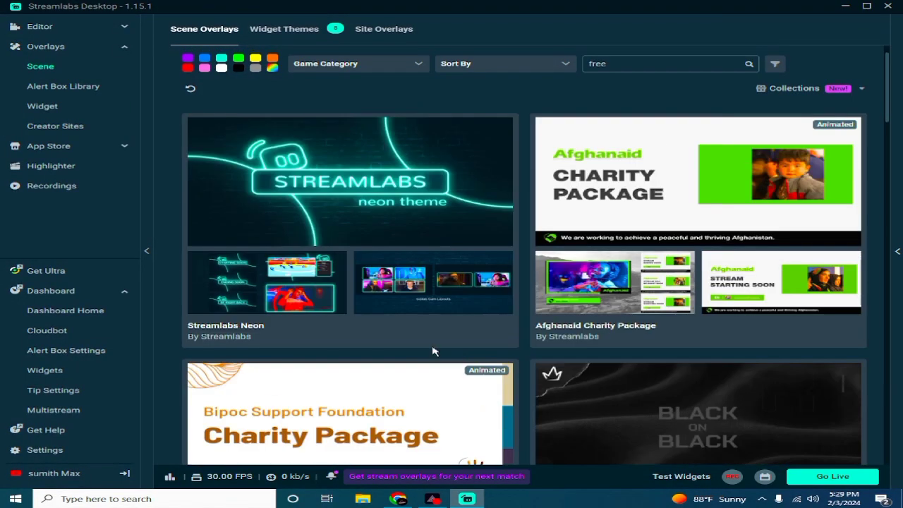
scroll(478, 325, "down", 4)
scroll(478, 326, "down", 9)
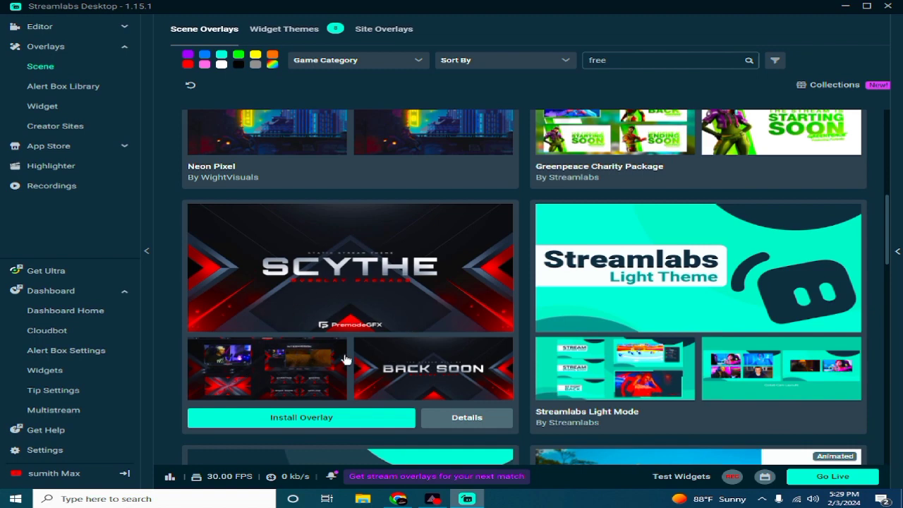
left_click(287, 420)
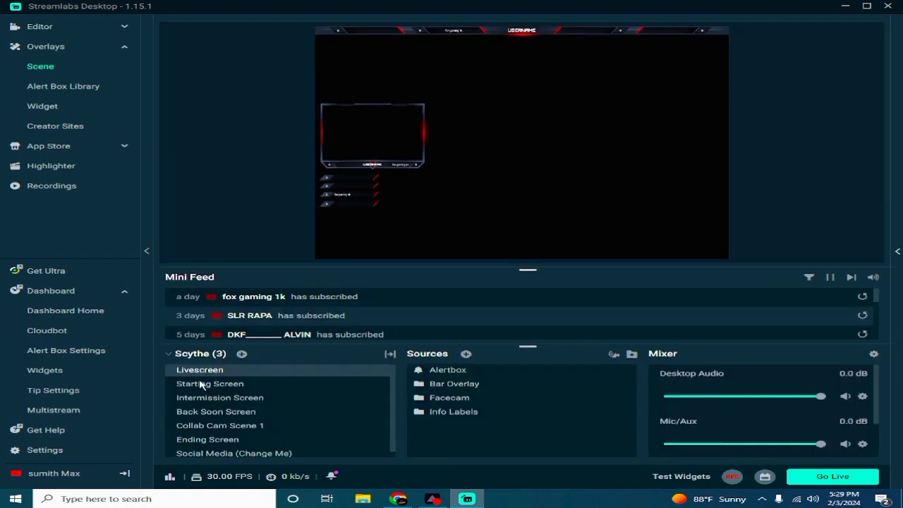
- Look over the Scythe overlay's scene list and show the Starting Screen scene in the preview
scroll(222, 387, "down", 1)
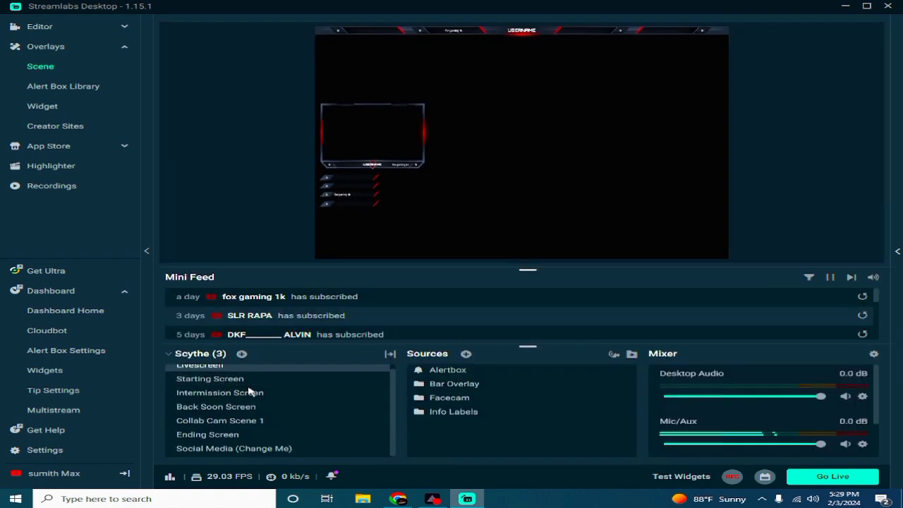
scroll(243, 399, "up", 1)
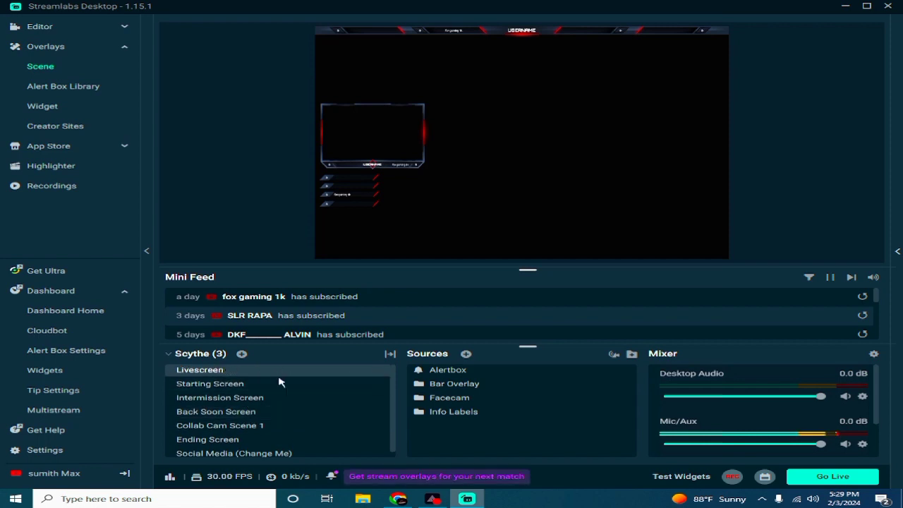
left_click(220, 385)
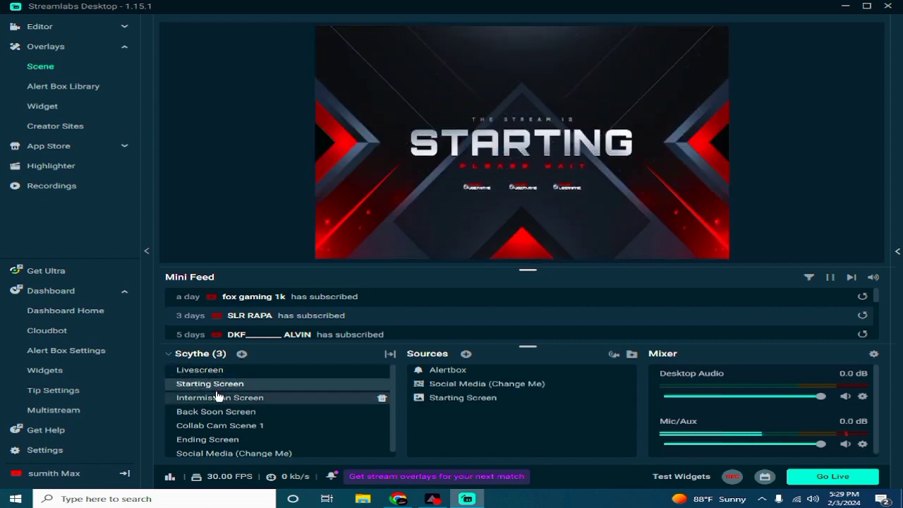
- Compare the Livescreen and Starting Screen scenes in the preview, and move Starting Screen above Livescreen in the scene order
left_click(232, 371)
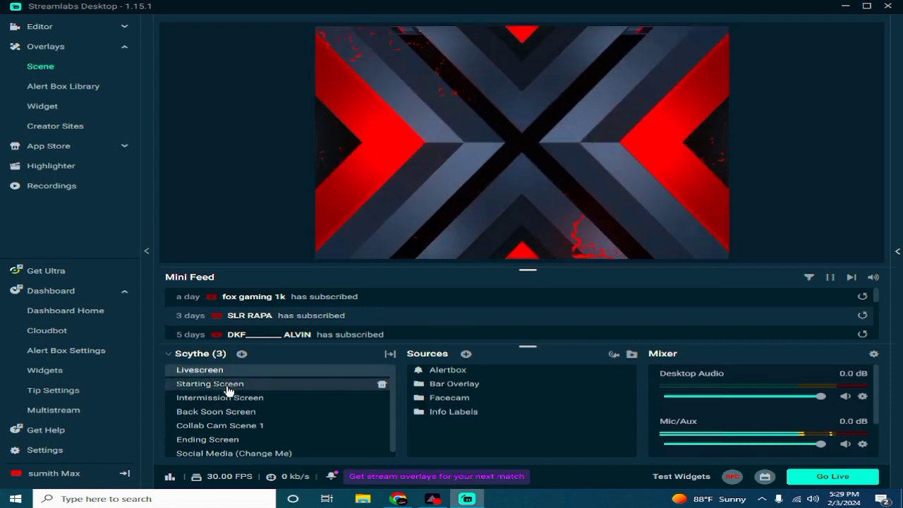
left_click(229, 387)
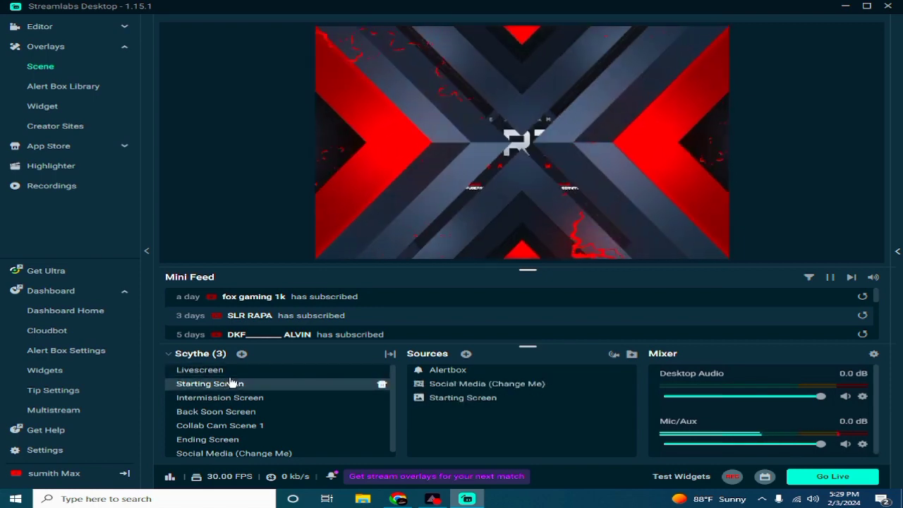
left_click(233, 372)
right_click(236, 376)
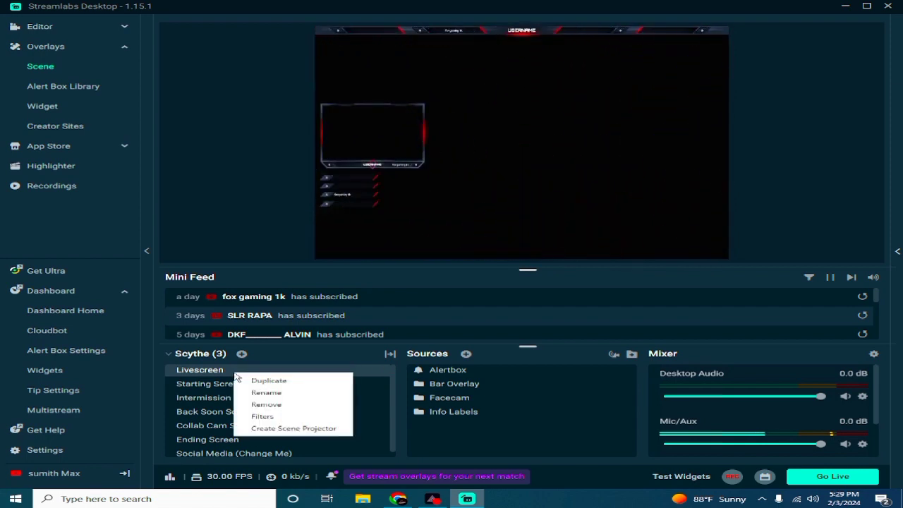
left_click(212, 371)
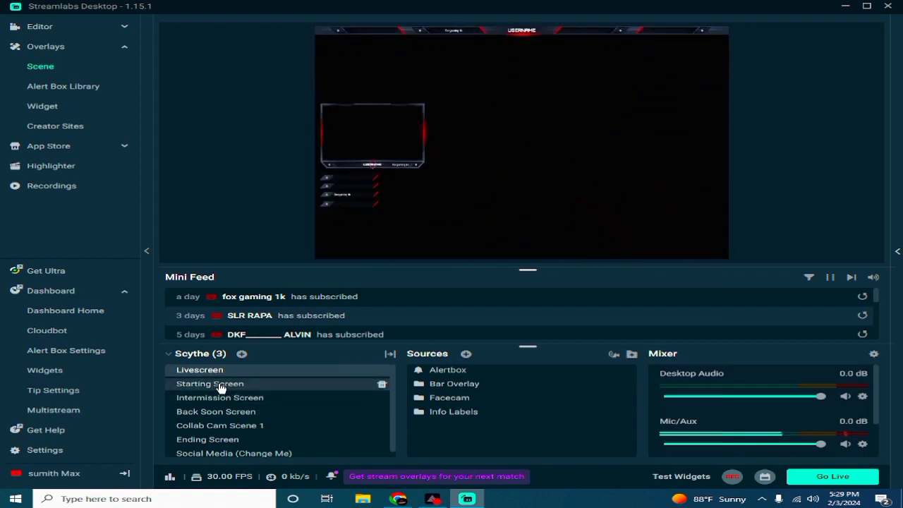
left_click(215, 385)
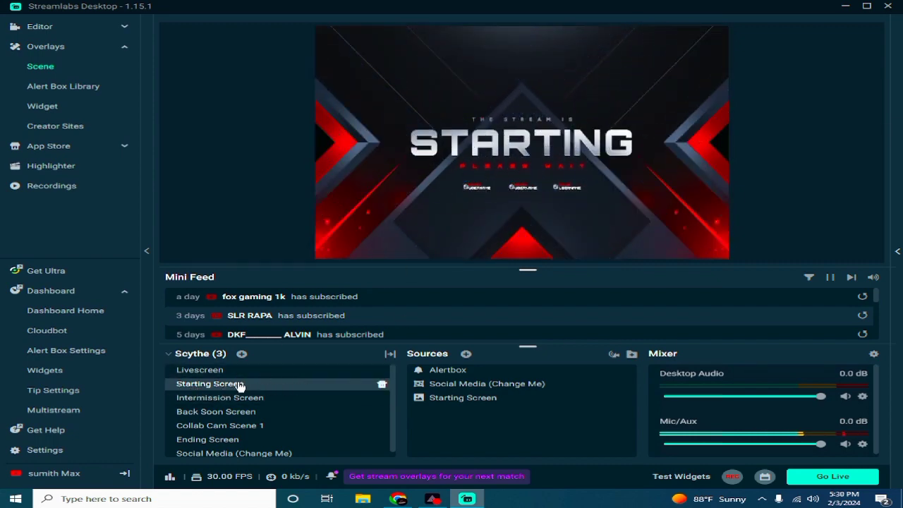
left_click_drag(240, 383, 237, 373)
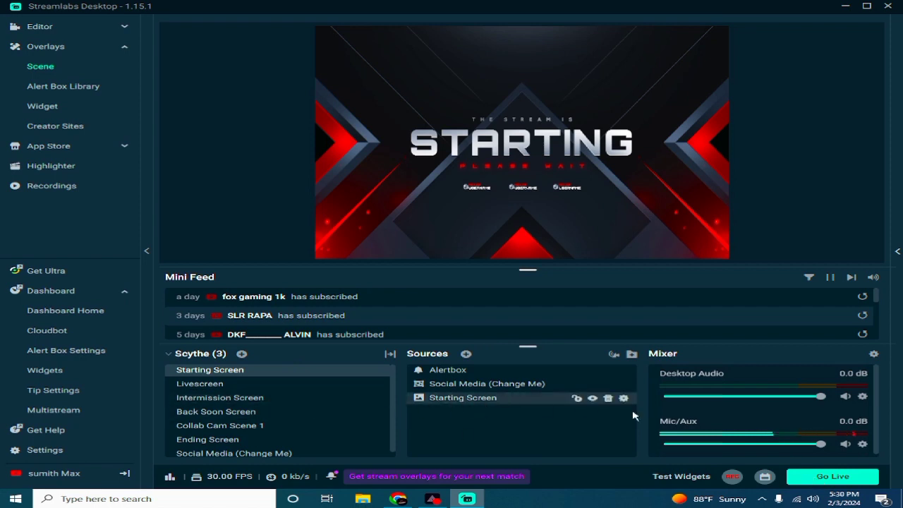
- Preview the Livescreen, Intermission, Back Soon and Ending scenes, moving Ending Screen above Collab Cam Scene 1 in the scene order
left_click(196, 387)
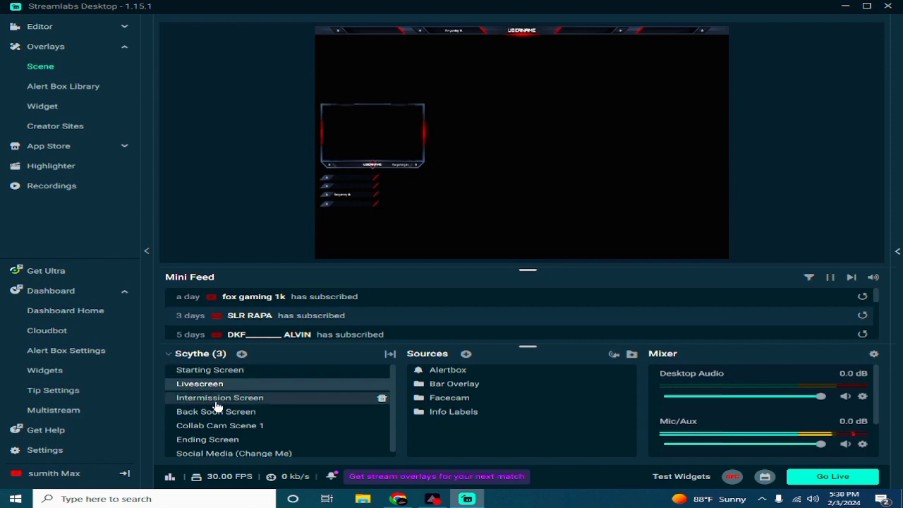
left_click(217, 399)
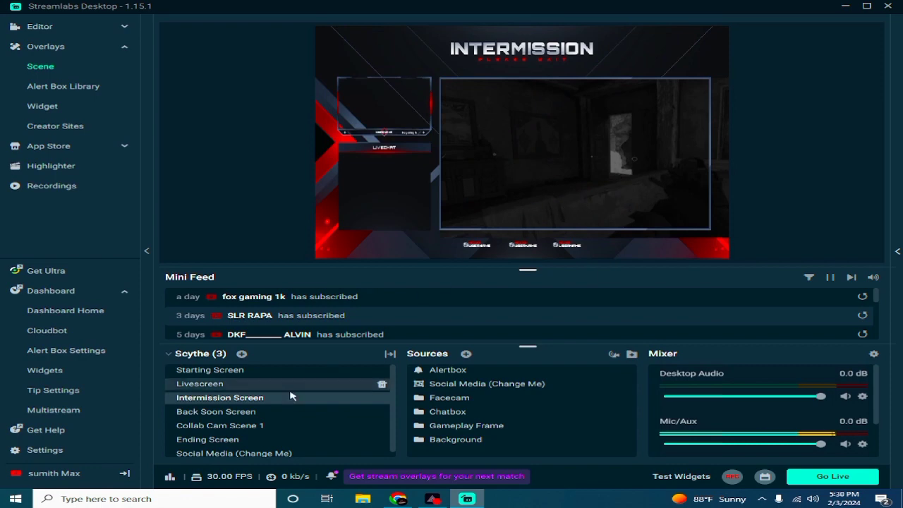
left_click(224, 412)
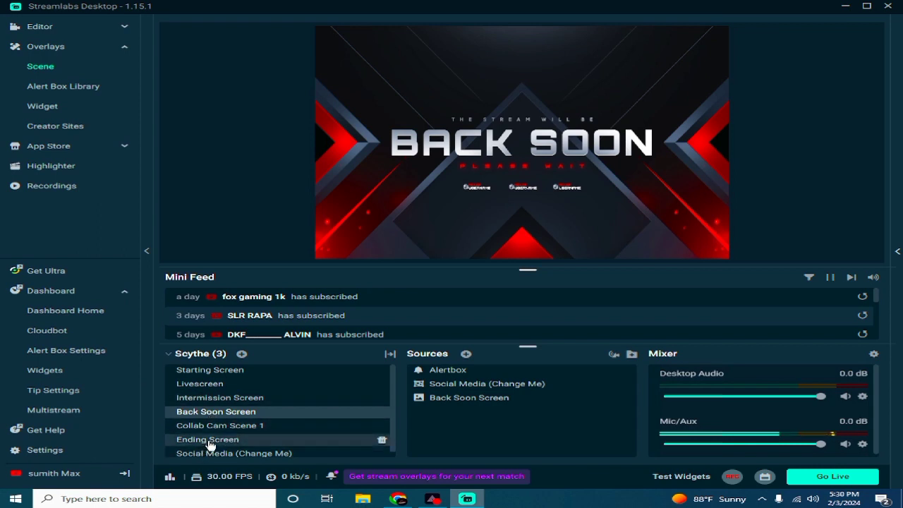
left_click_drag(210, 442, 215, 425)
scroll(226, 444, "down", 1)
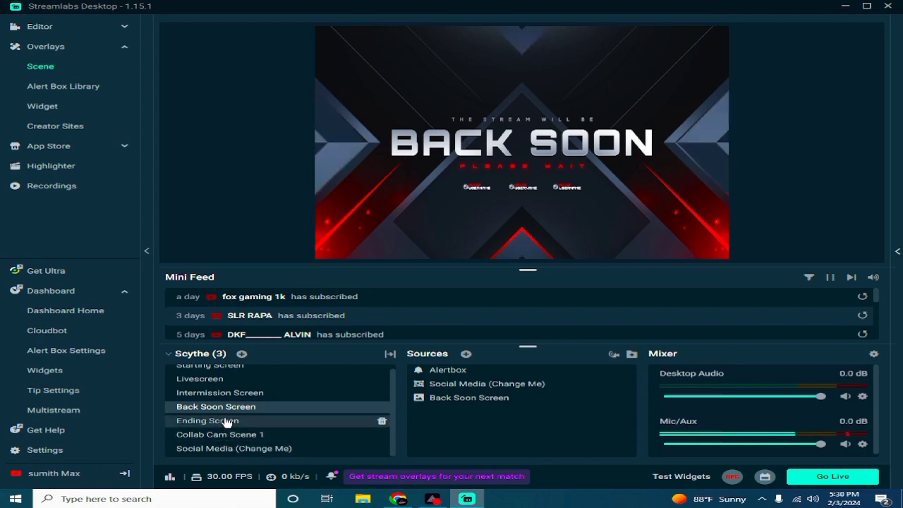
left_click(227, 421)
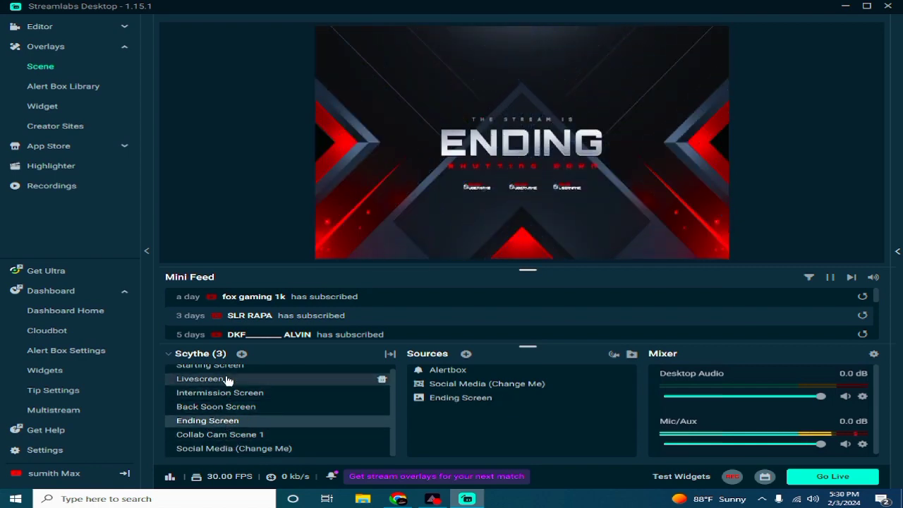
scroll(222, 388, "up", 1)
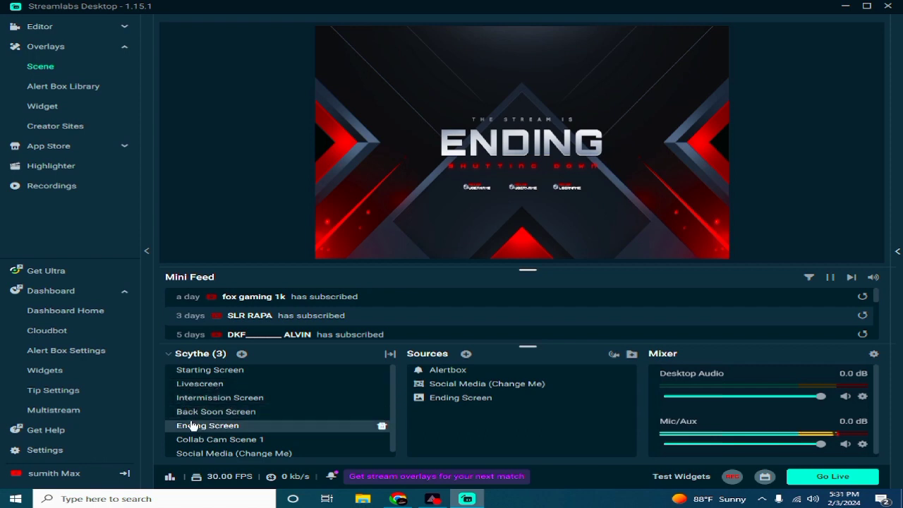
- Show the Starting Screen scene and switch its Starting Screen source's visibility off and back on
left_click(238, 372)
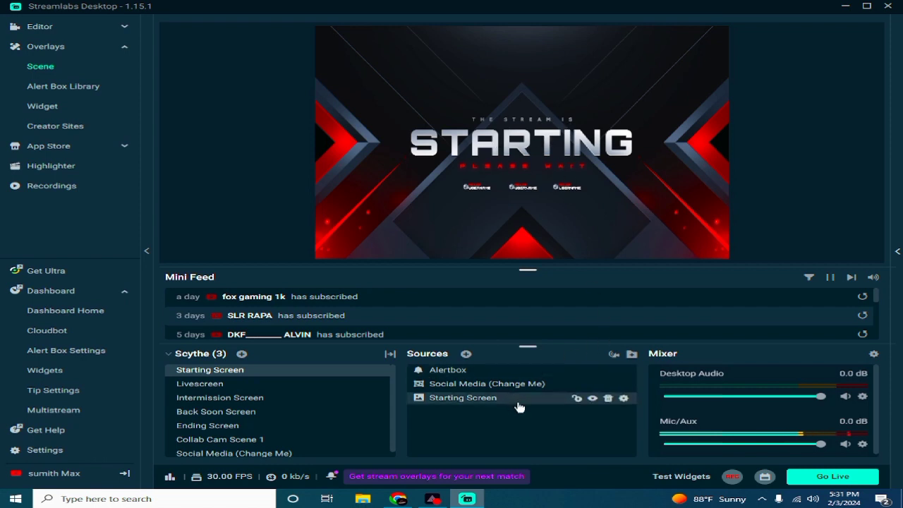
left_click(594, 400)
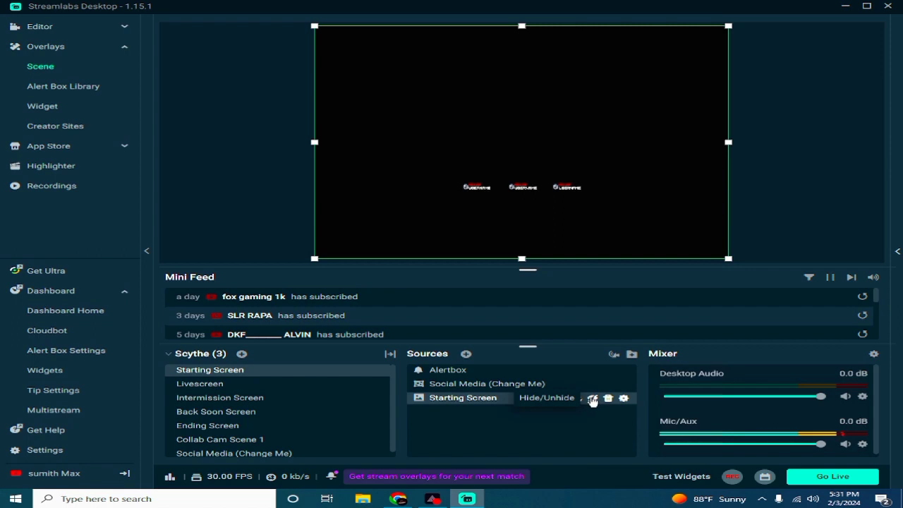
left_click(594, 399)
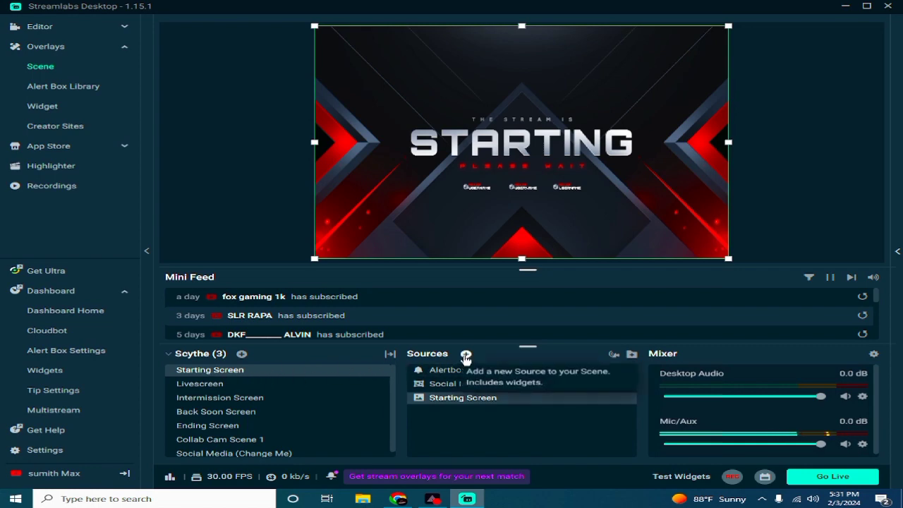
left_click(465, 354)
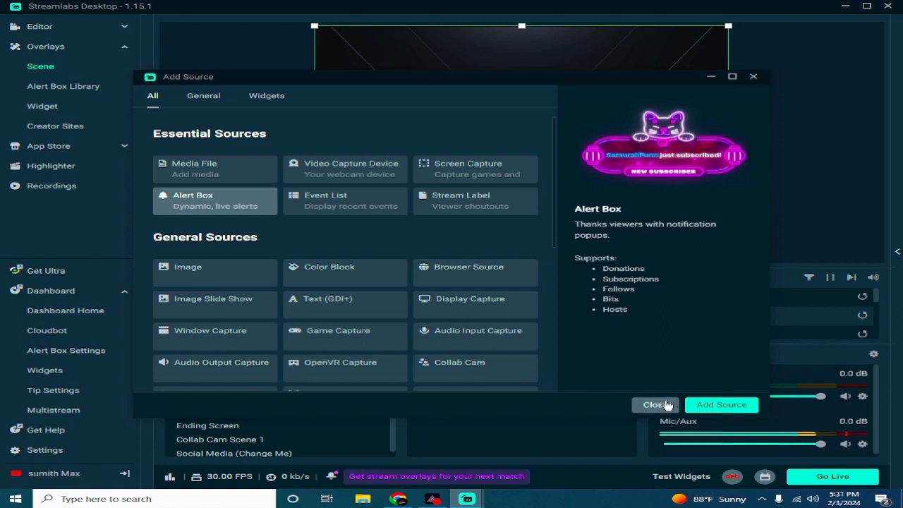
left_click(198, 168)
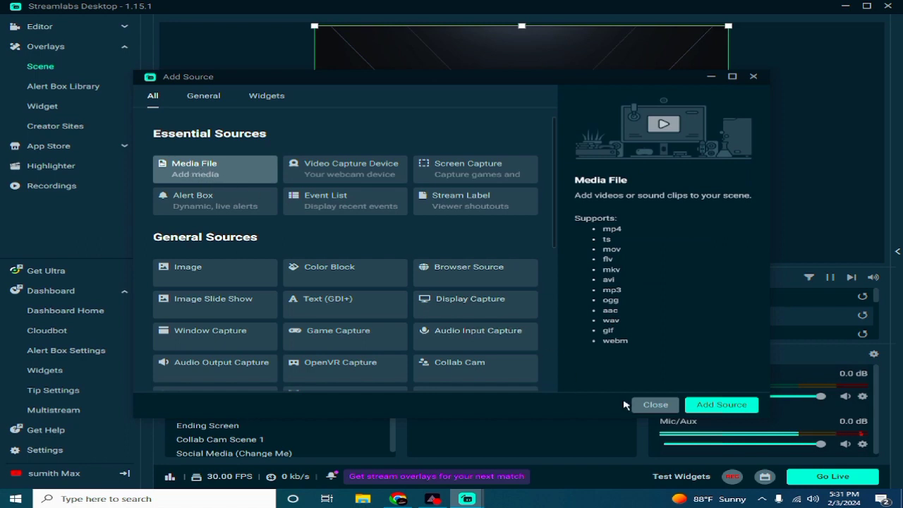
left_click(656, 404)
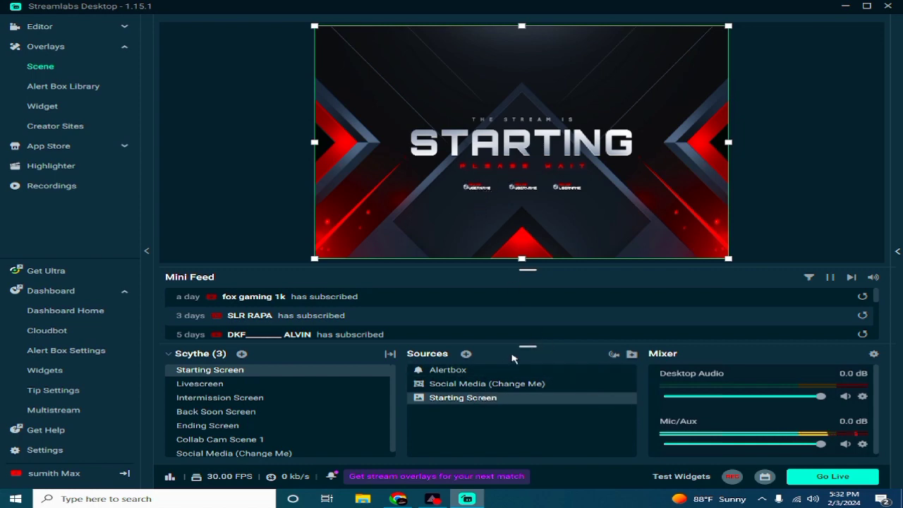
- Add a Media File source named "music" to the Starting Screen scene
left_click(466, 355)
left_click(261, 173)
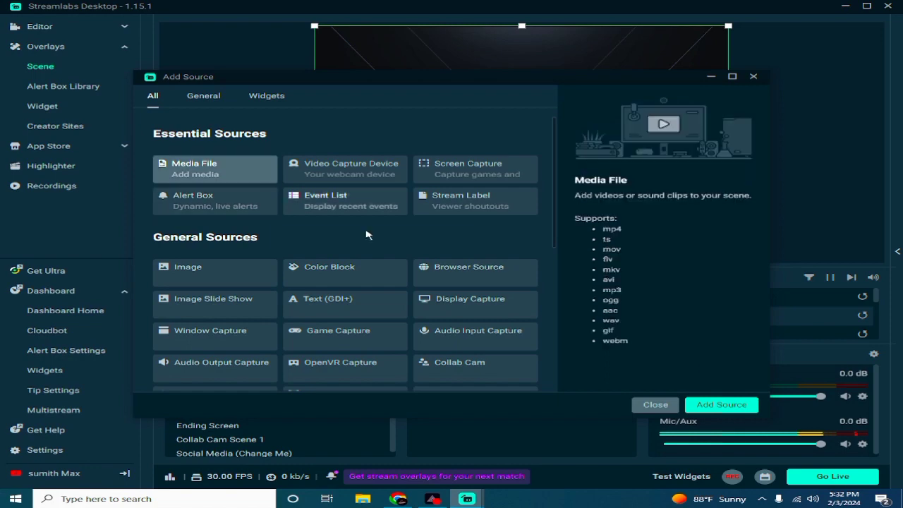
left_click(738, 407)
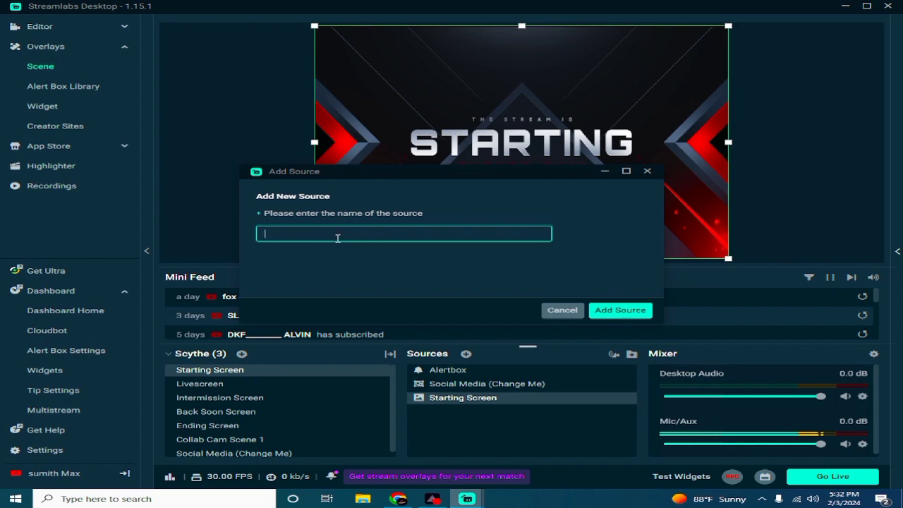
type("music")
left_click(615, 310)
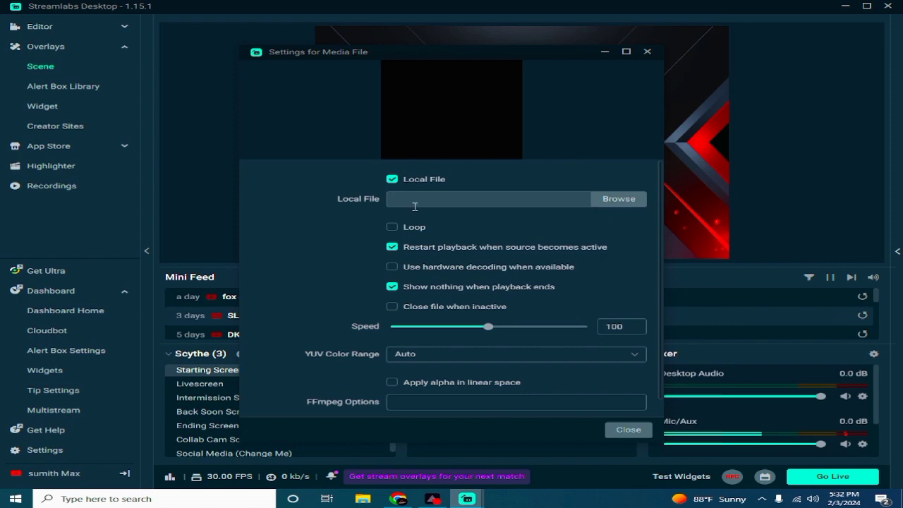
- Load the KAWADI_PAPARE file from the live songs folder into the music source and enable Loop
left_click(615, 200)
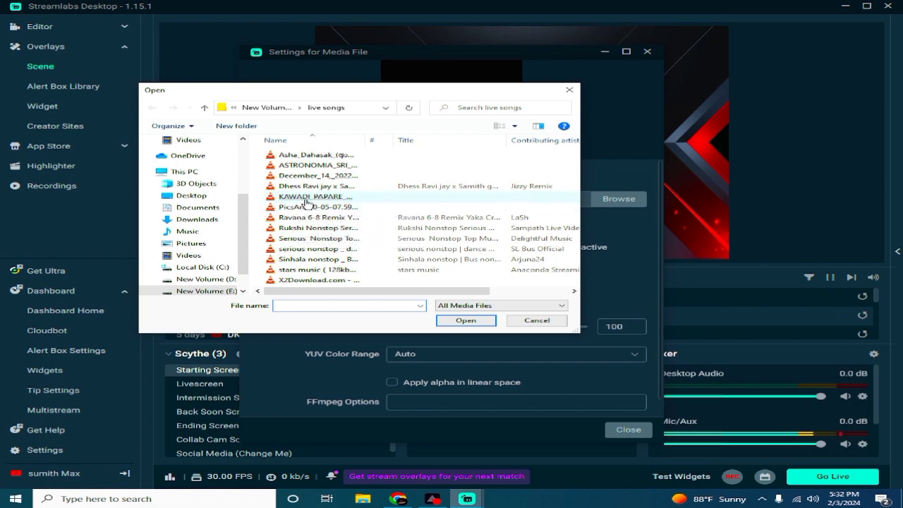
double_click(315, 197)
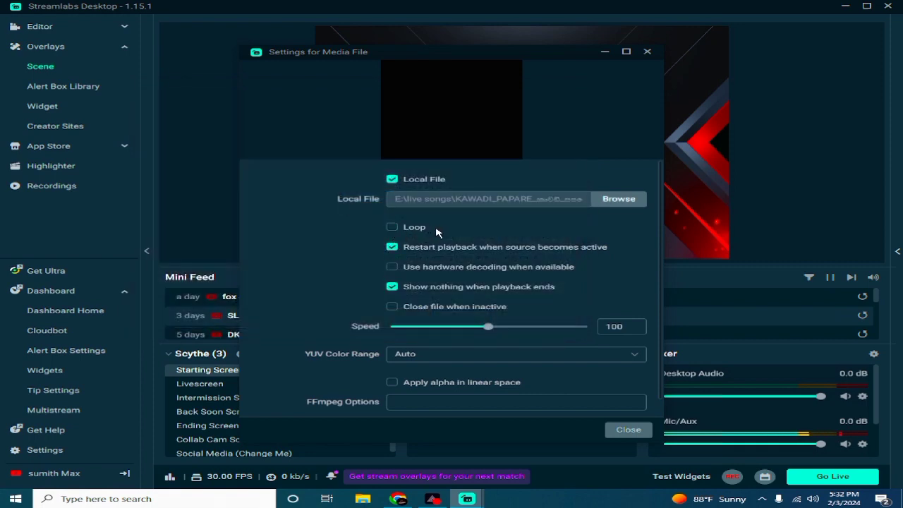
left_click(392, 229)
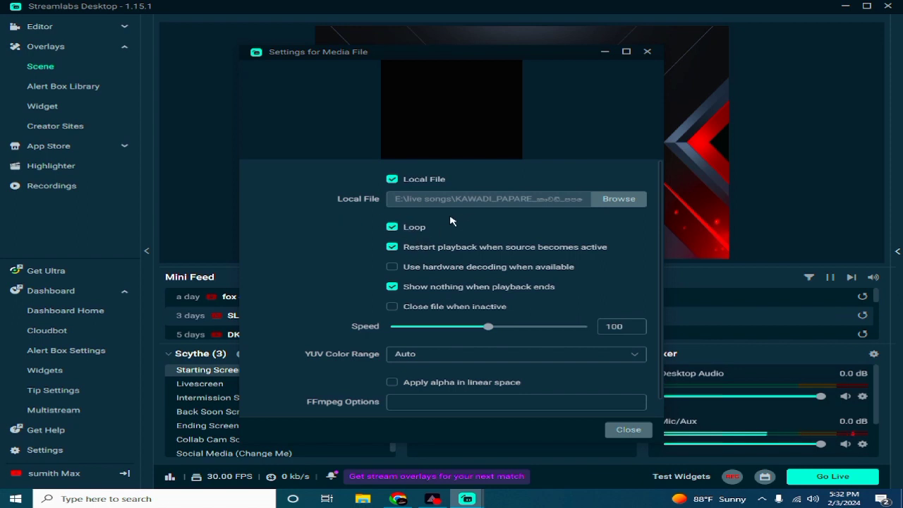
left_click(403, 228)
left_click(393, 230)
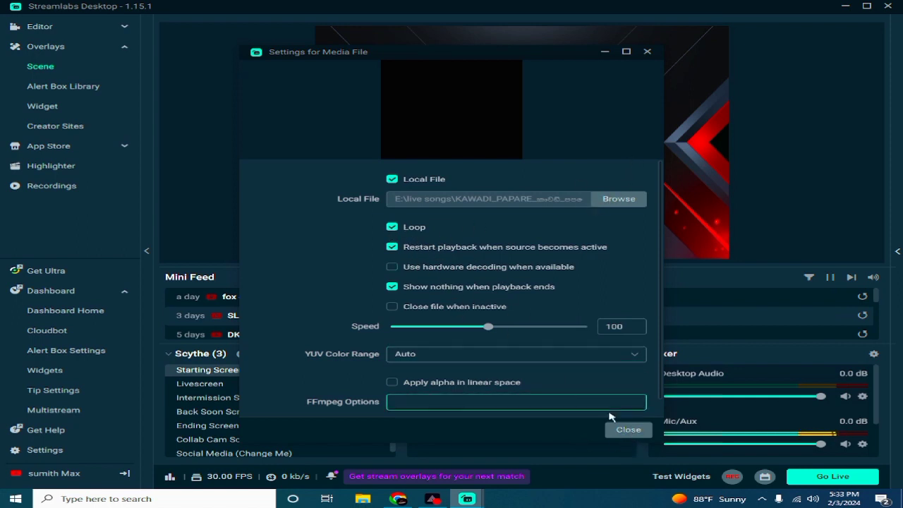
left_click(628, 431)
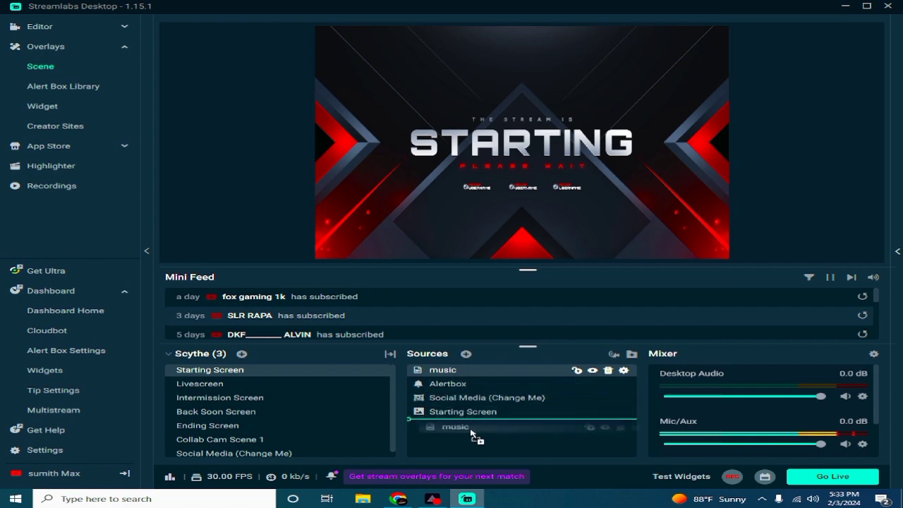
- Order the Alertbox source above music and move the alert box to the upper-left corner of the canvas
mouse_move(479, 387)
left_mouse_down()
mouse_move(456, 373)
mouse_move(484, 375)
left_mouse_up()
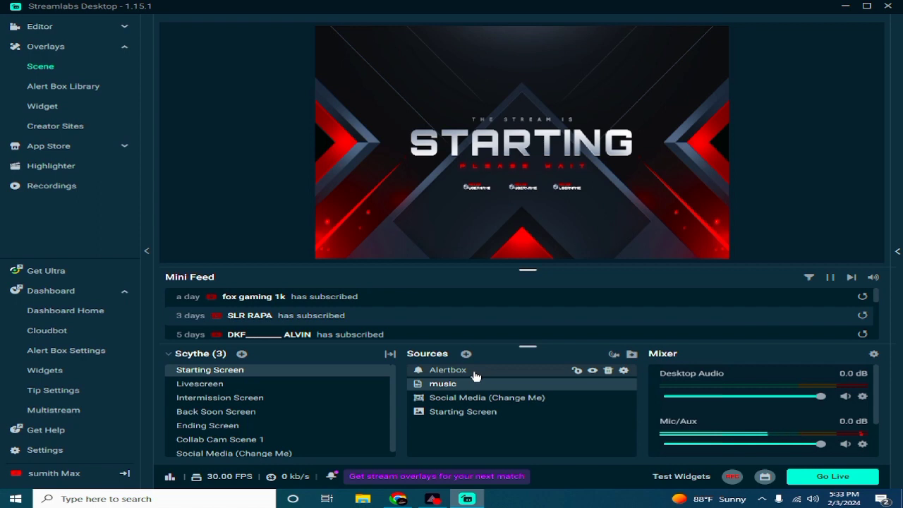
left_click(475, 376)
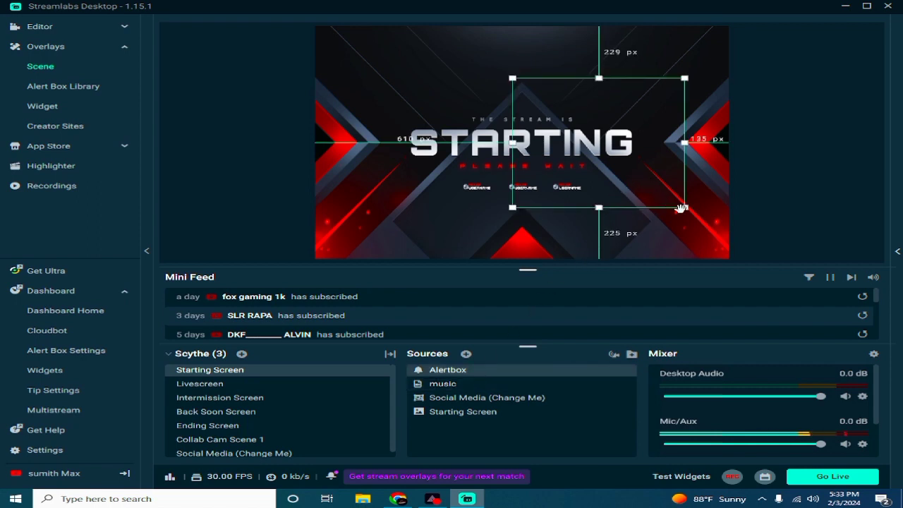
left_click_drag(656, 180, 461, 123)
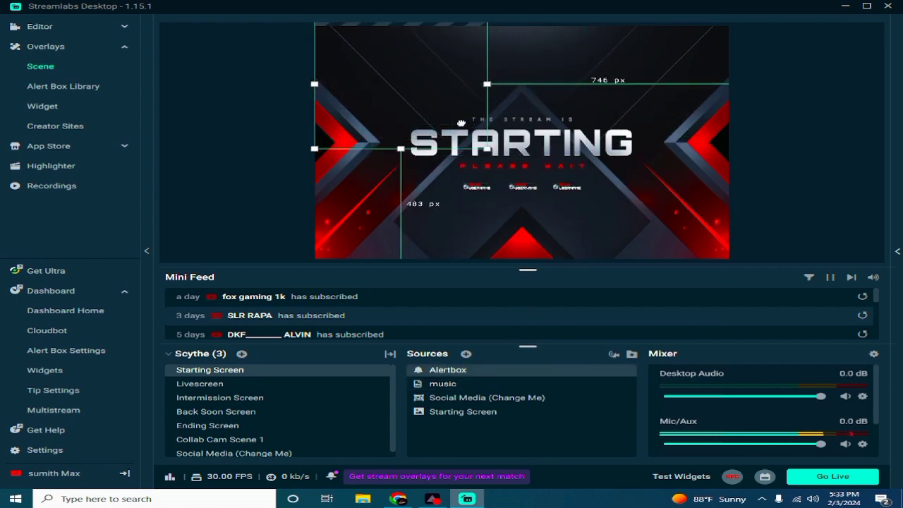
left_click(683, 155)
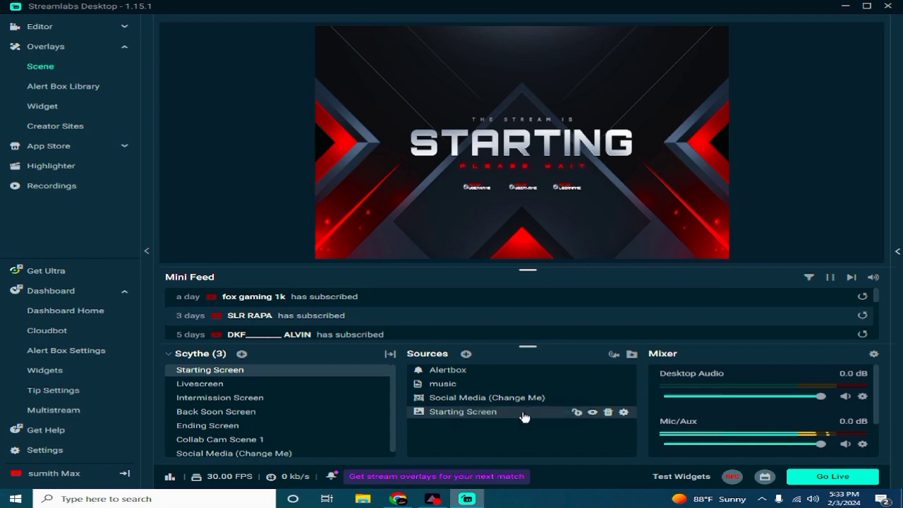
- Hide the Starting Screen source, show it again and deselect it
left_click(592, 415)
left_click(593, 415)
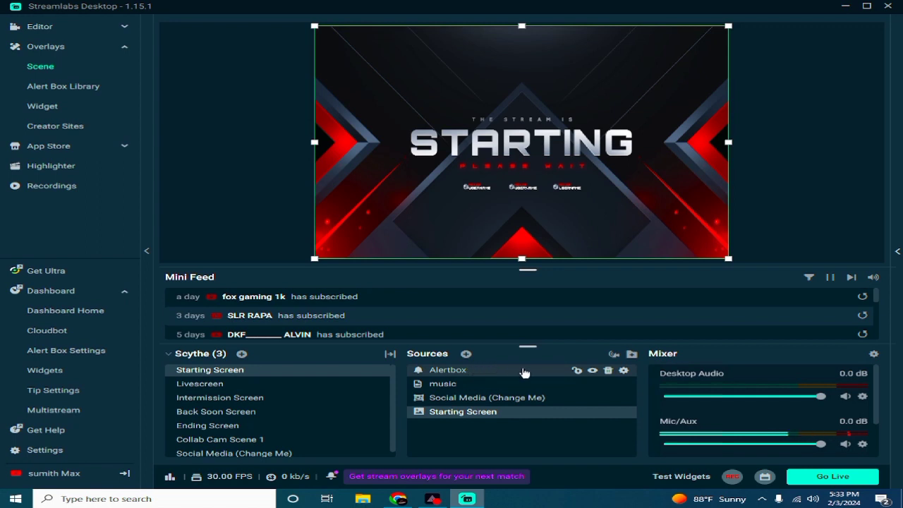
left_click(743, 173)
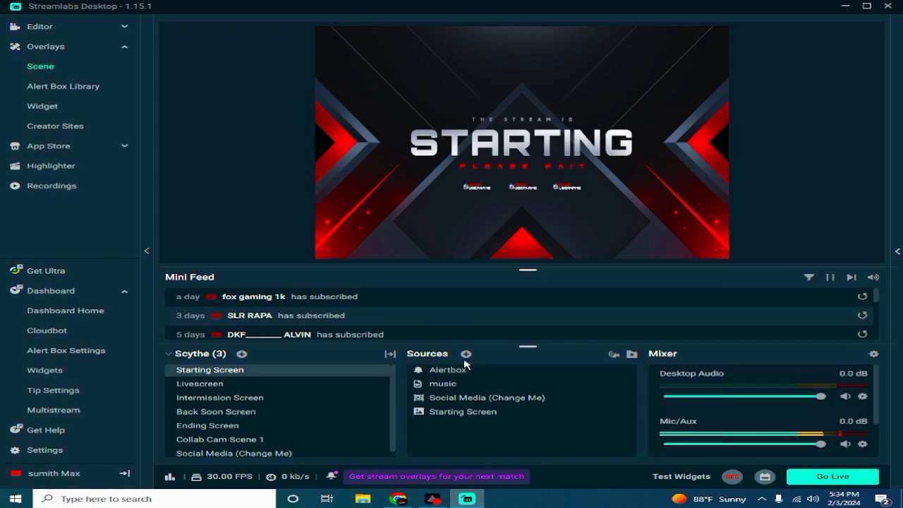
- Add a Display Capture source of the primary monitor to the Livescreen scene and order it below all its other sources
left_click(228, 388)
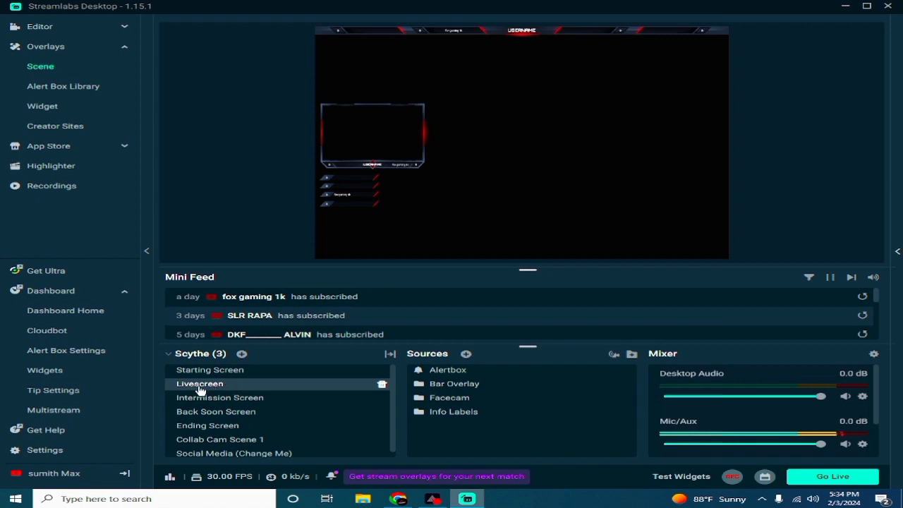
left_click(467, 357)
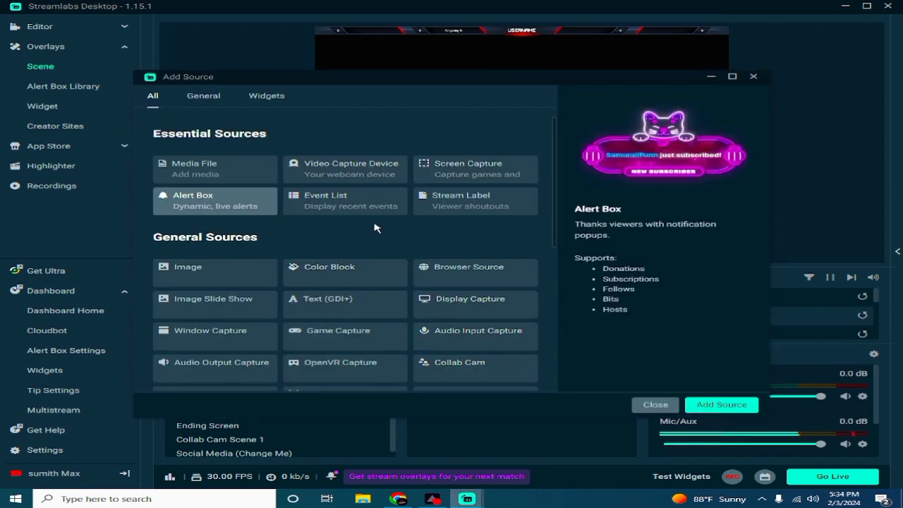
scroll(341, 240, "down", 3)
scroll(261, 234, "down", 2)
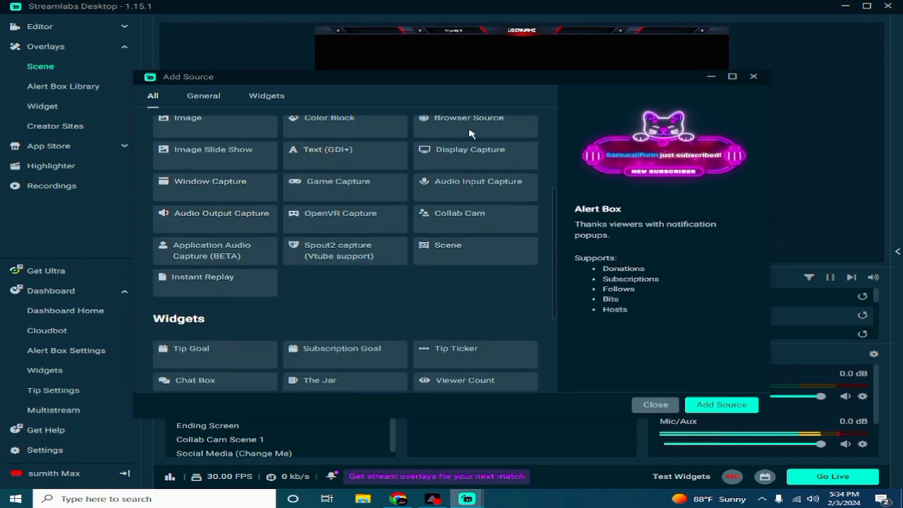
scroll(232, 285, "down", 2)
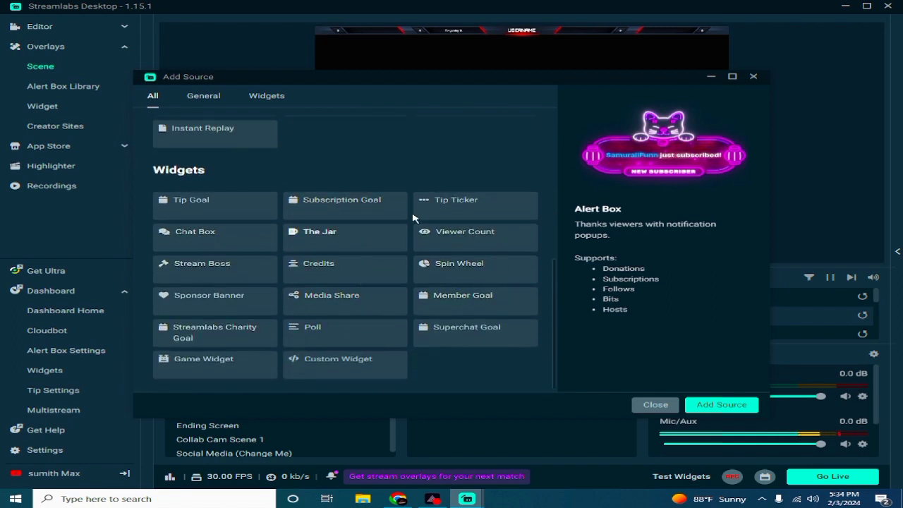
scroll(425, 201, "up", 2)
scroll(425, 200, "up", 2)
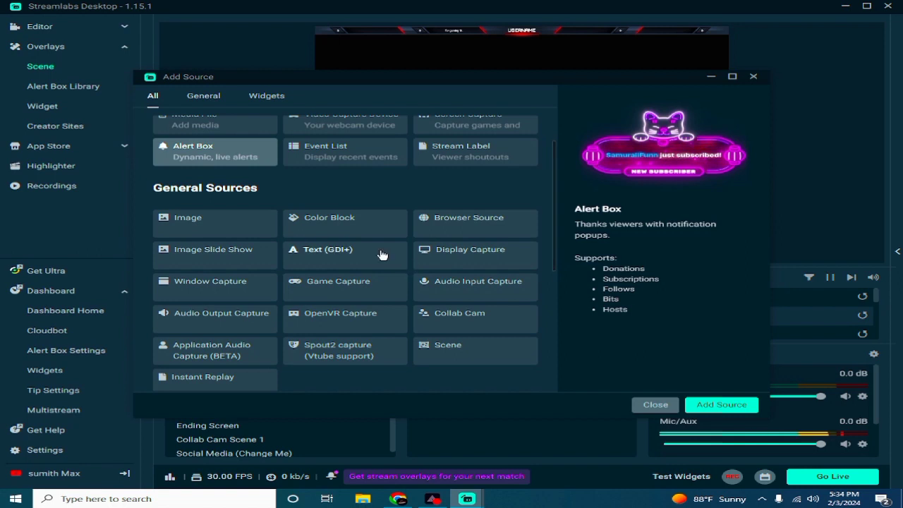
left_click(460, 253)
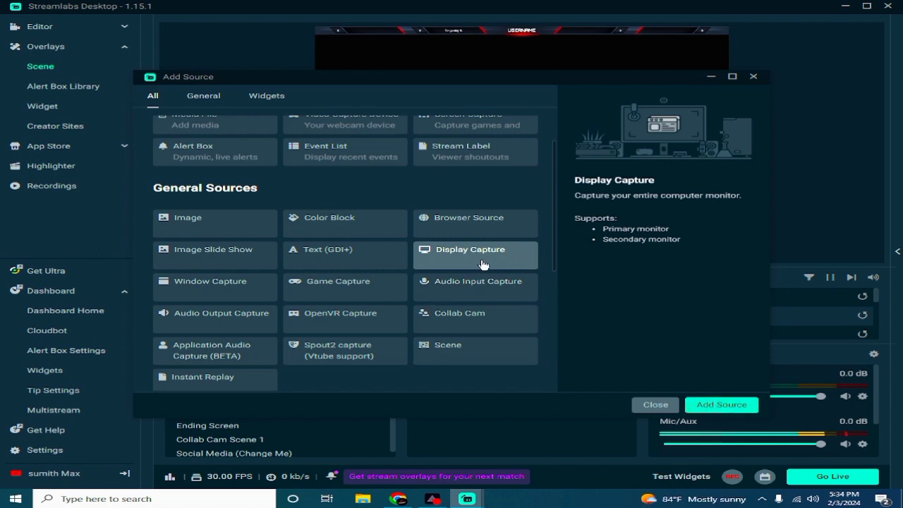
left_click(717, 408)
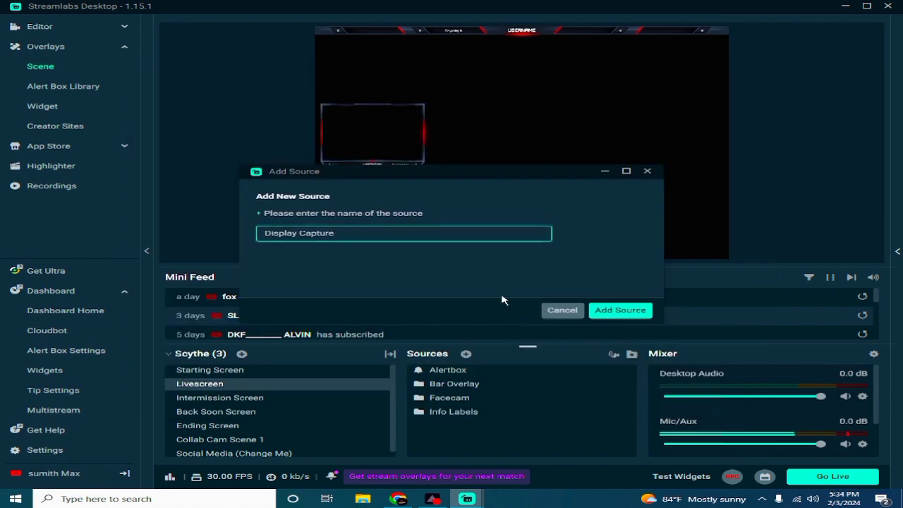
left_click(612, 311)
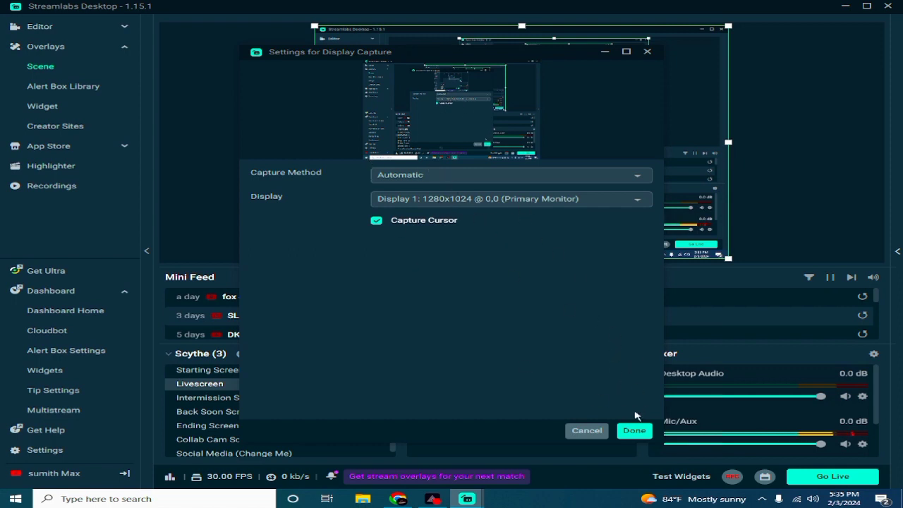
left_click(637, 430)
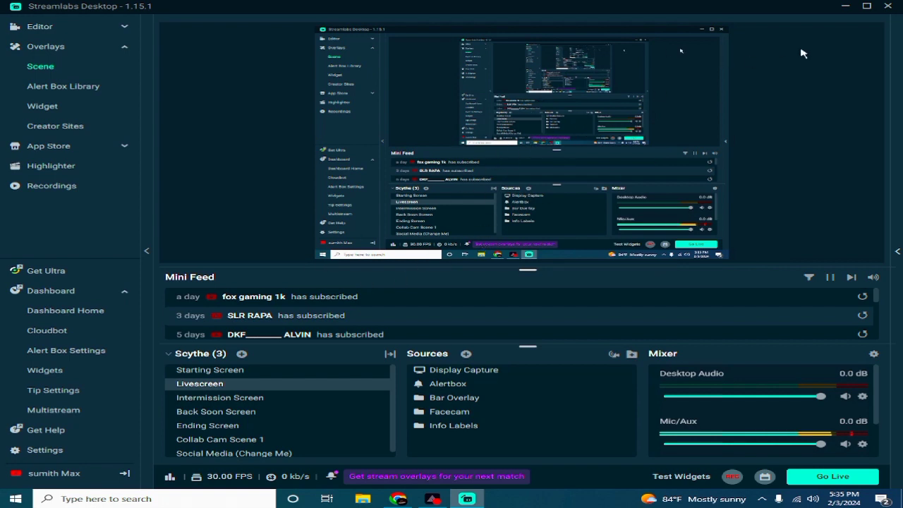
left_click_drag(460, 371, 472, 432)
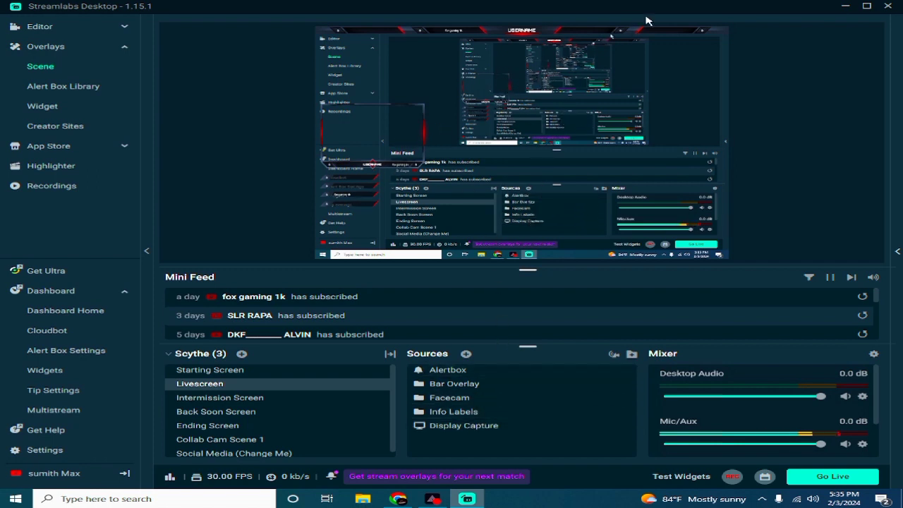
- Hide the Facecam and Info Labels groups in the Livescreen scene
left_click(374, 181)
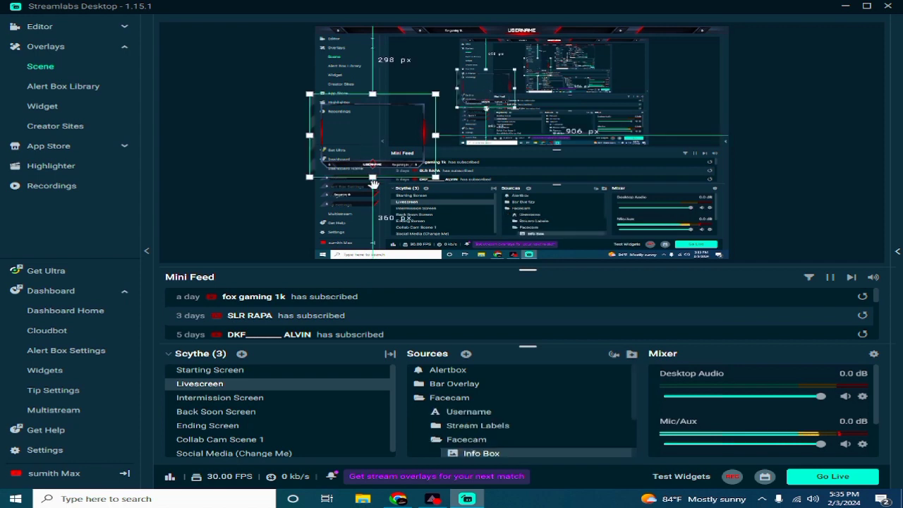
left_click(353, 195)
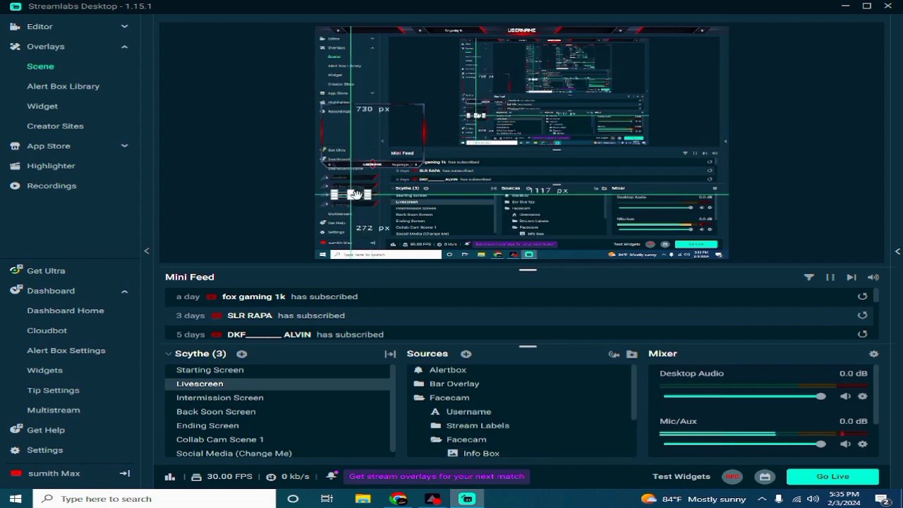
left_click(767, 145)
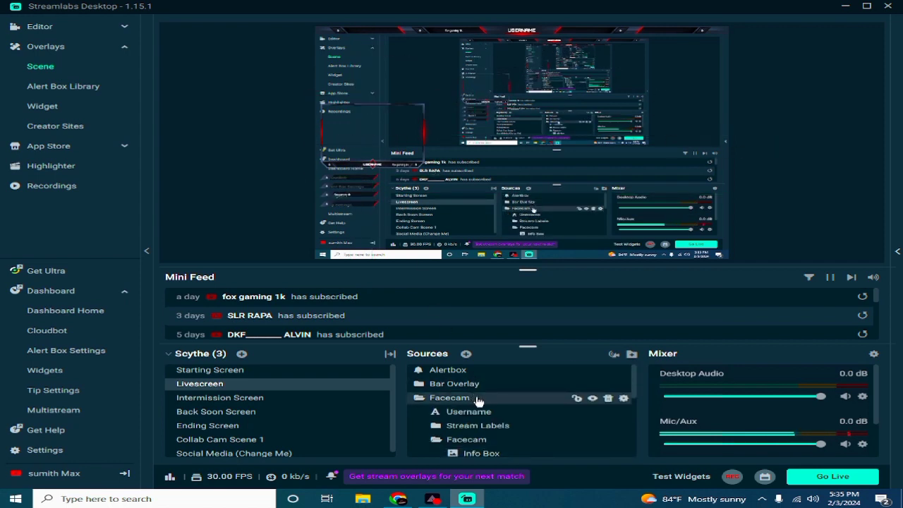
left_click(593, 399)
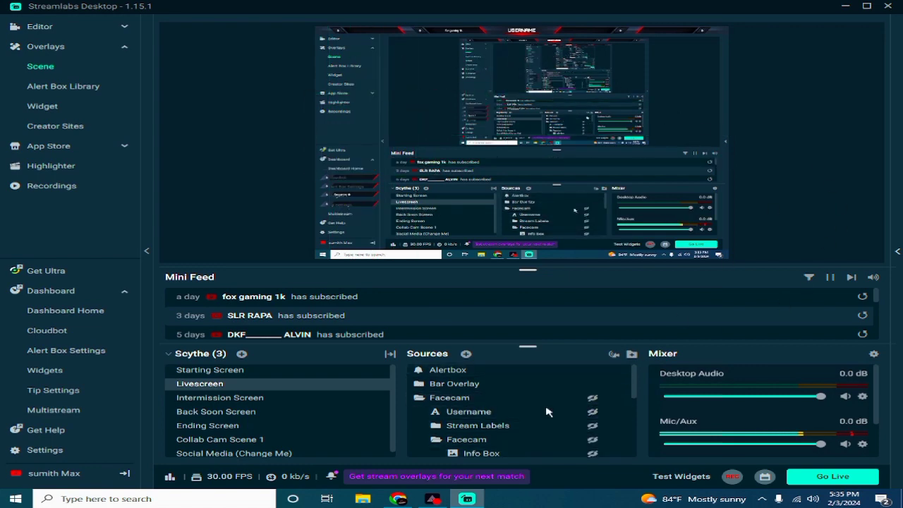
scroll(508, 399, "down", 5)
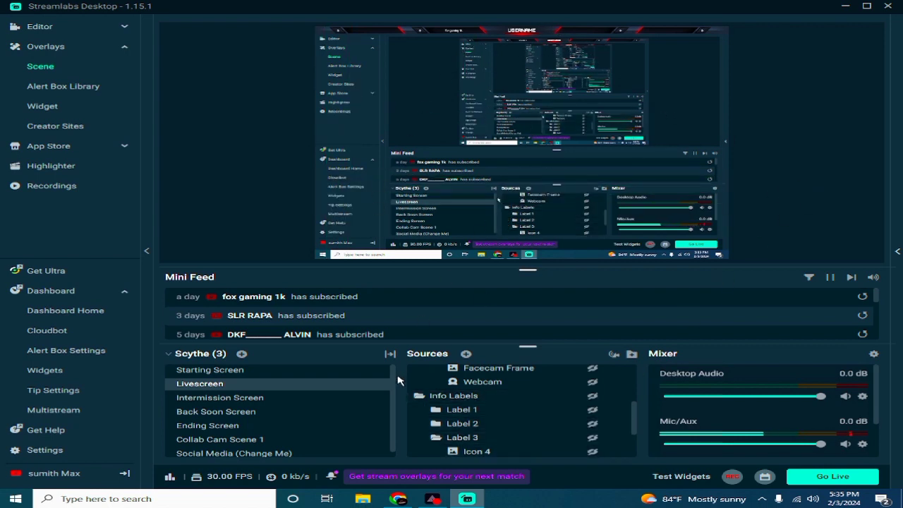
- Look through the sources in the Facecam and Info Labels groups and check the Facecam group's area on the canvas
scroll(463, 413, "up", 2)
scroll(452, 399, "down", 3)
scroll(467, 408, "up", 3)
scroll(467, 408, "down", 5)
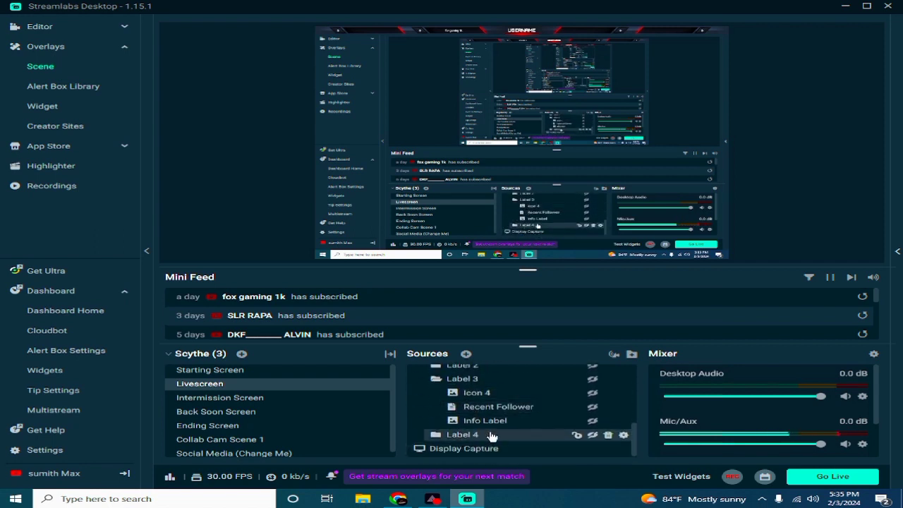
scroll(529, 427, "up", 2)
scroll(570, 389, "up", 3)
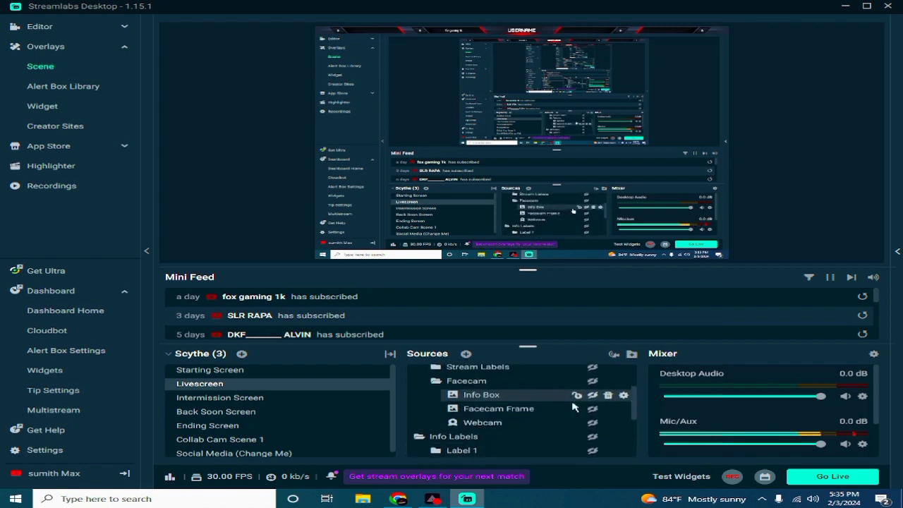
scroll(452, 404, "up", 3)
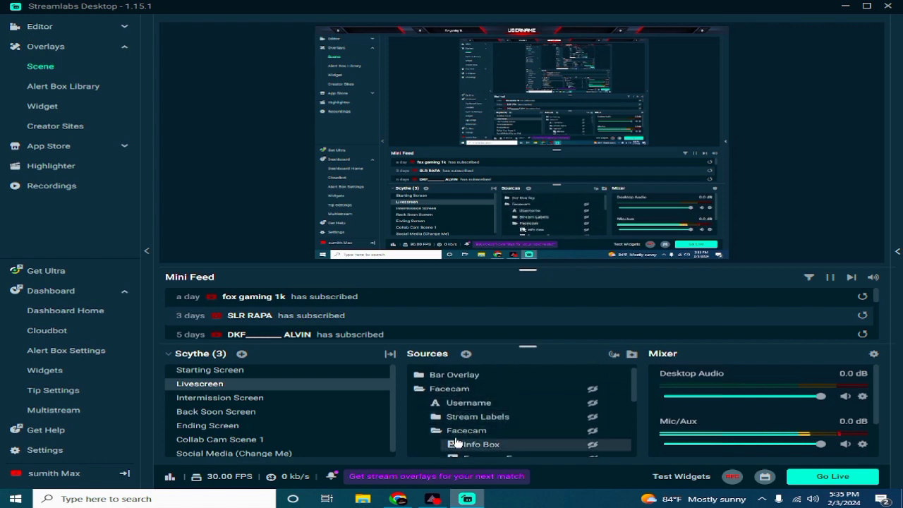
scroll(462, 427, "up", 1)
left_click(505, 399)
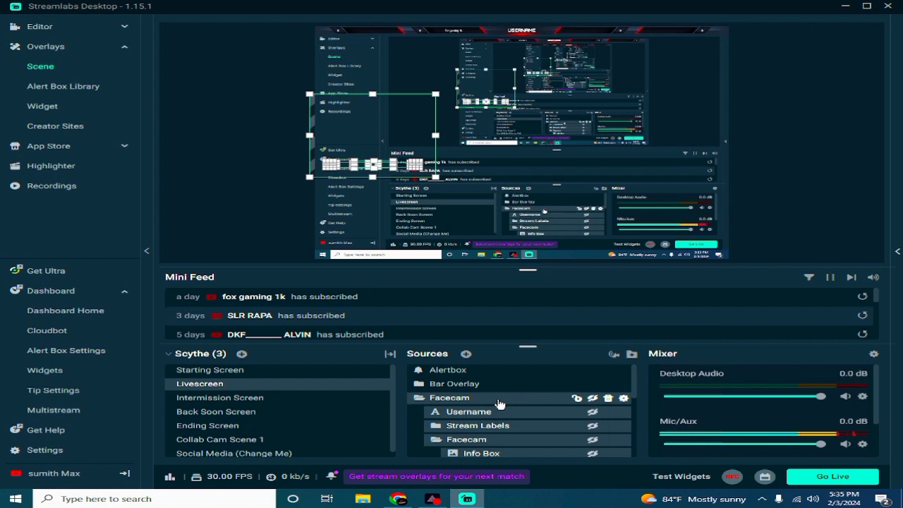
left_click(820, 203)
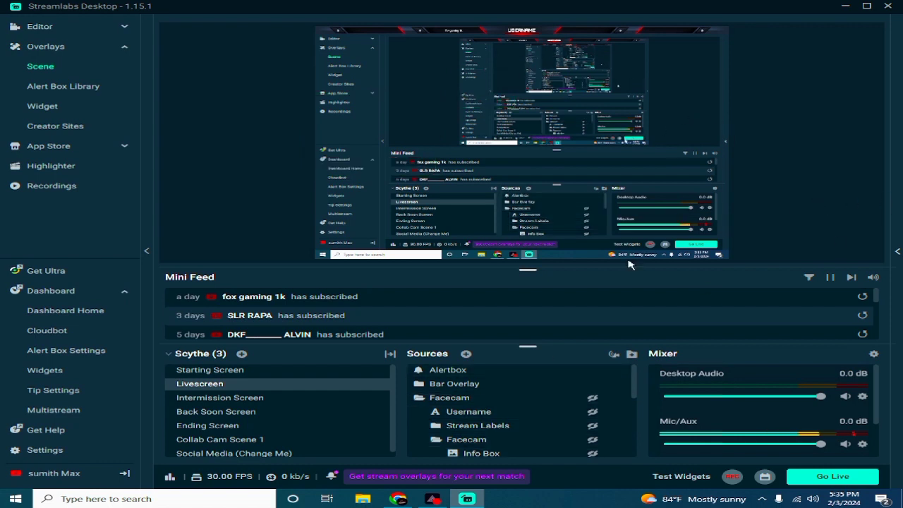
- Hide the Bar Overlay group in the Livescreen scene
left_click(473, 387)
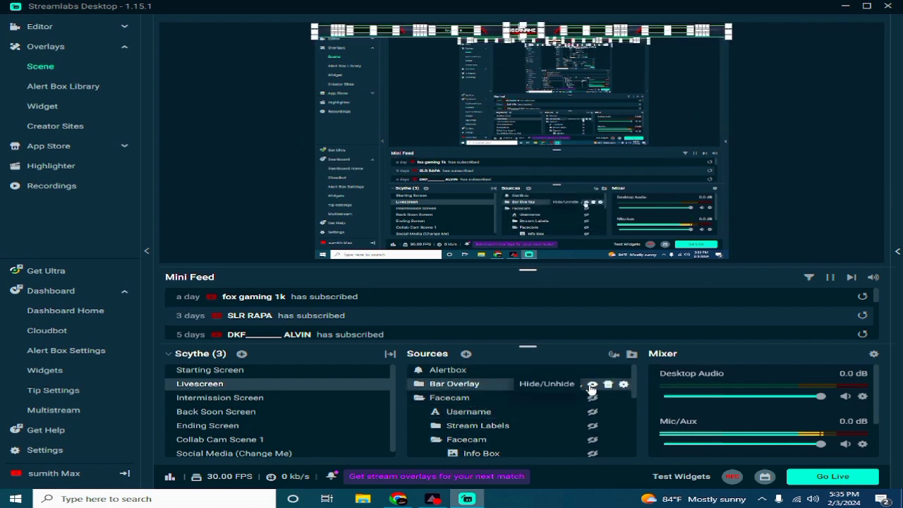
left_click(591, 387)
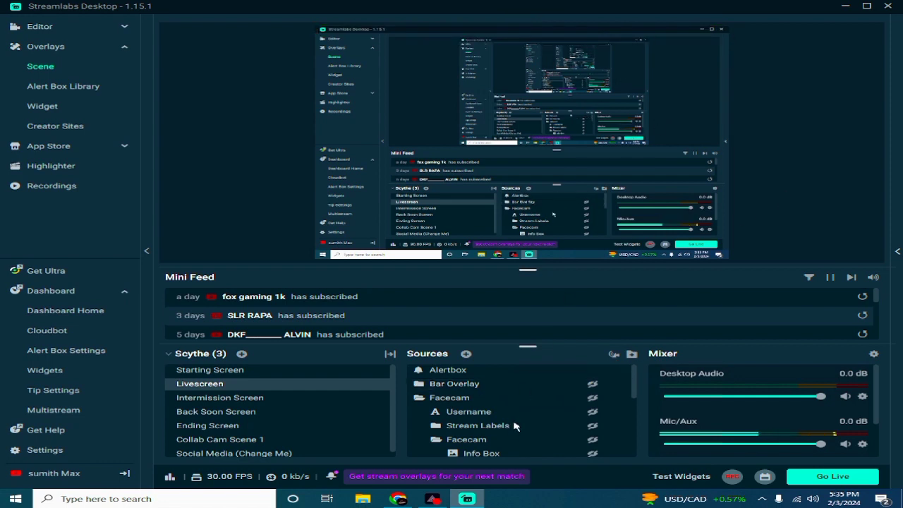
scroll(455, 445, "down", 5)
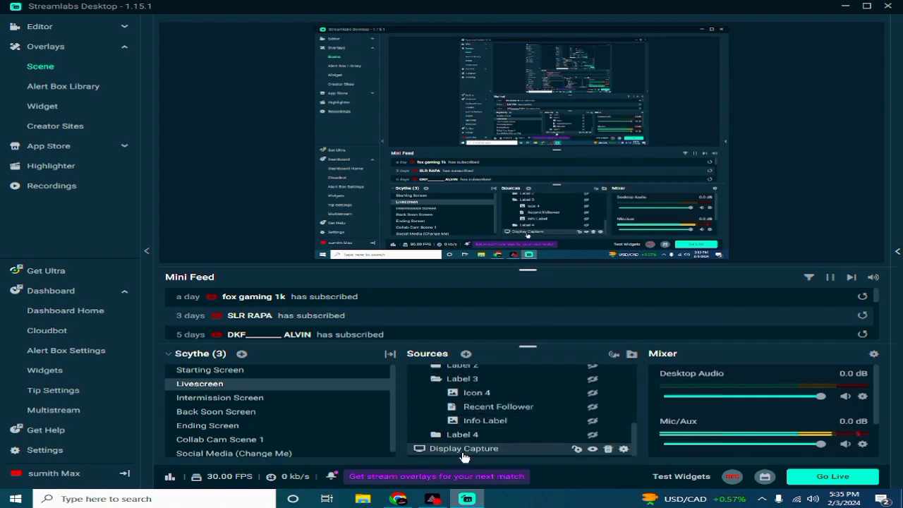
scroll(466, 455, "up", 2)
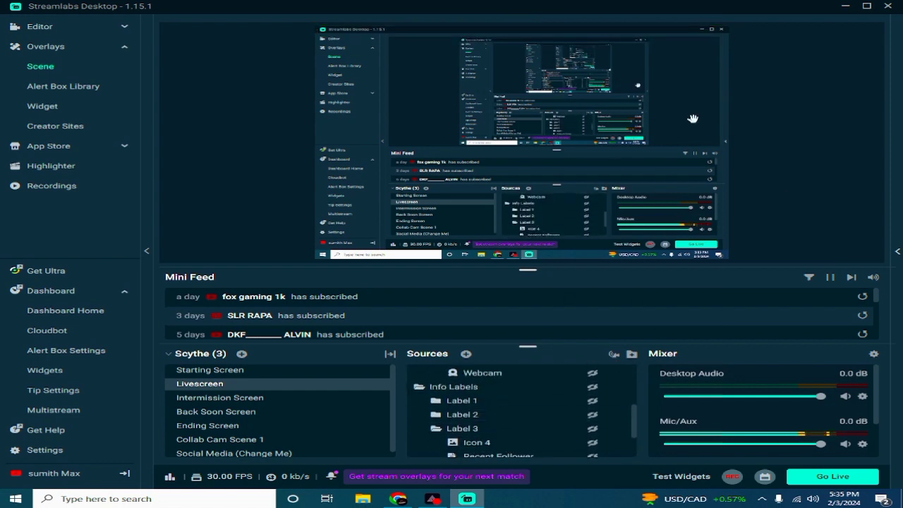
scroll(466, 423, "up", 3)
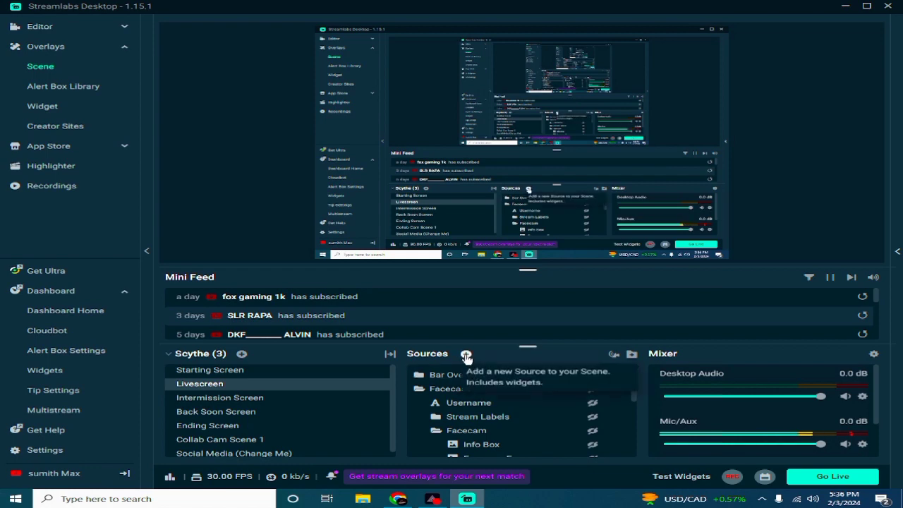
- Add a new Media File source named "kodiya" to the Livescreen scene instead of reusing the existing music source
left_click(466, 356)
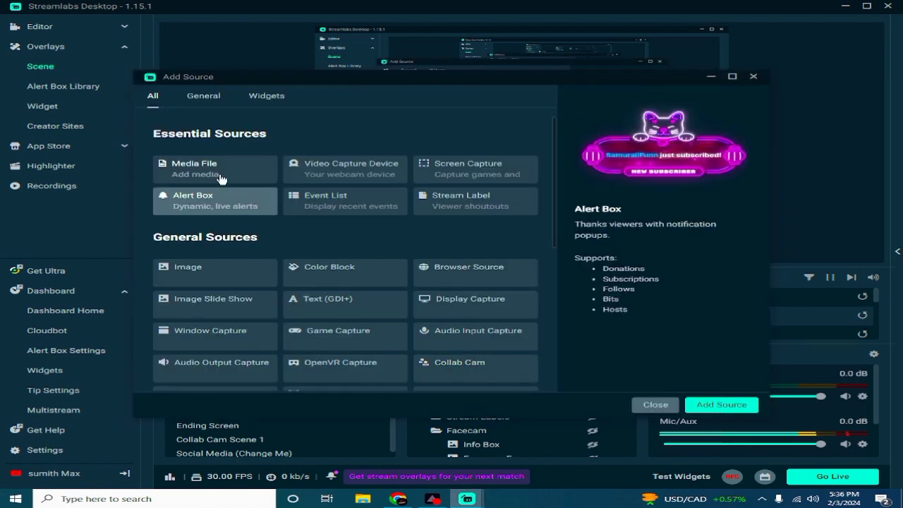
left_click(247, 175)
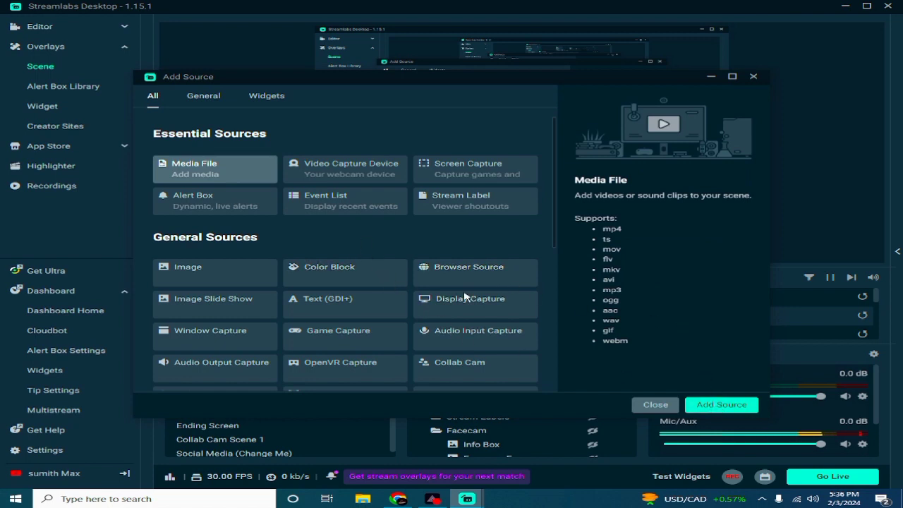
left_click(708, 405)
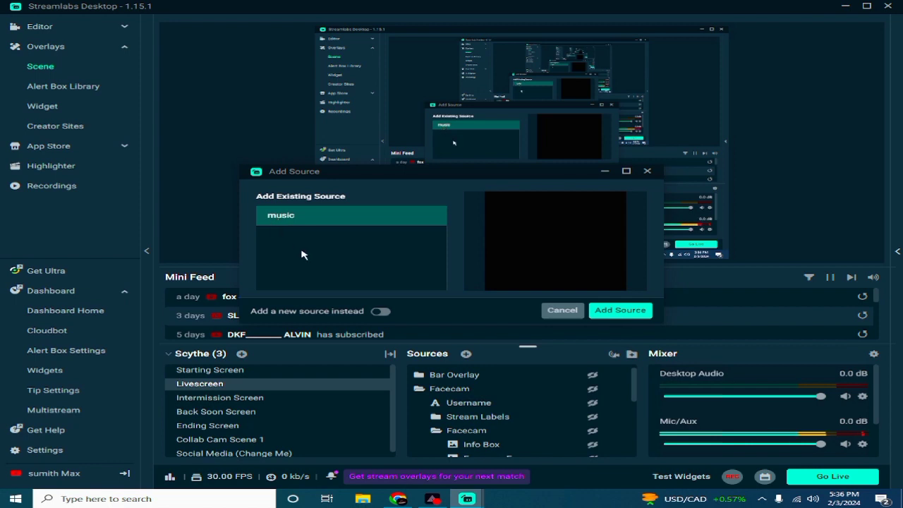
left_click(380, 315)
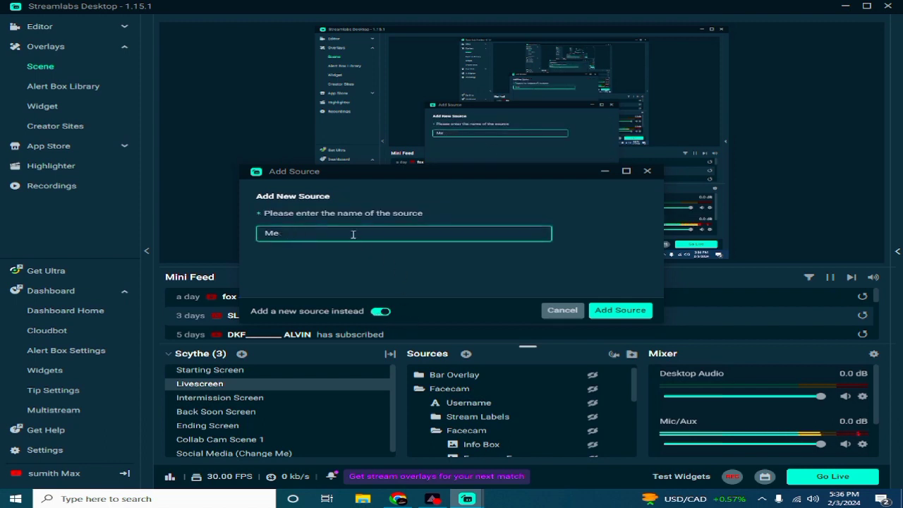
key("BackSpace")
key("BackSpace")
type("koi")
key("BackSpace")
key("BackSpace")
key("BackSpace")
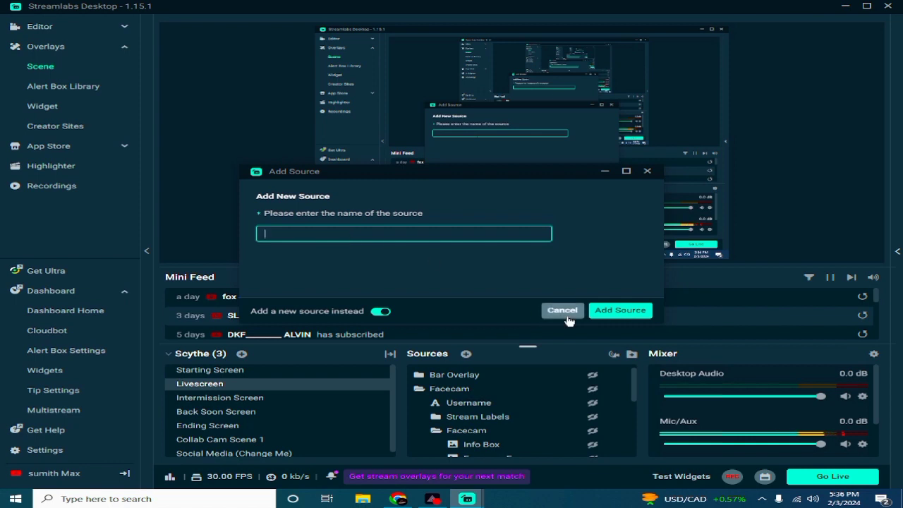
type("ko")
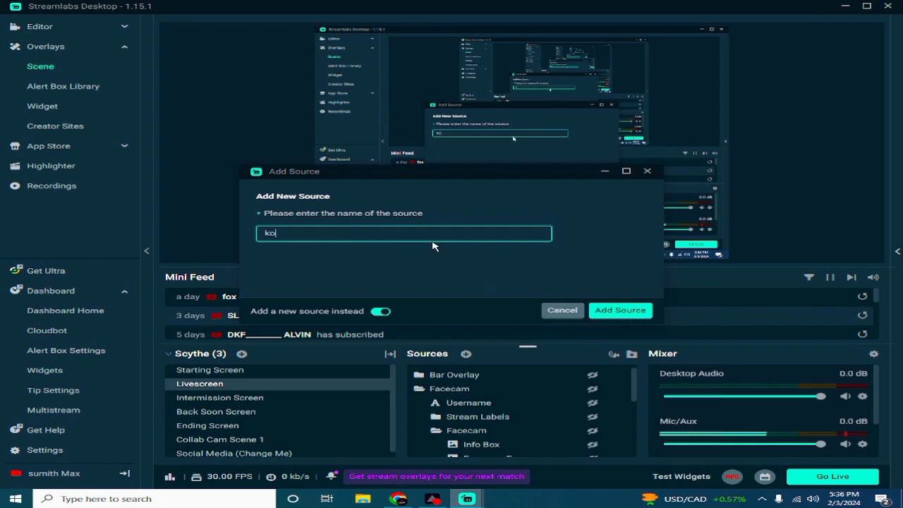
type("diya")
left_click(619, 312)
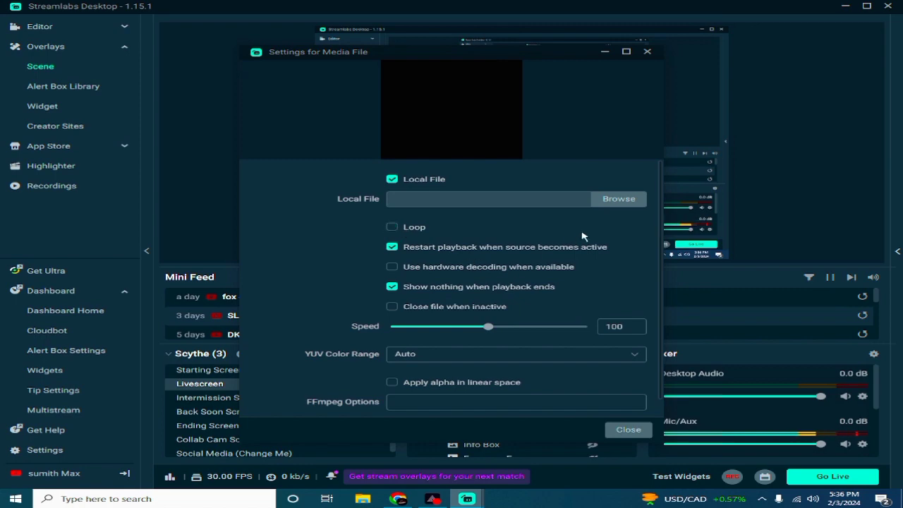
- Load the Sri Lanka Flag 2 video from E:\live videos edit into the kodiya media source and enable Loop
left_click(614, 201)
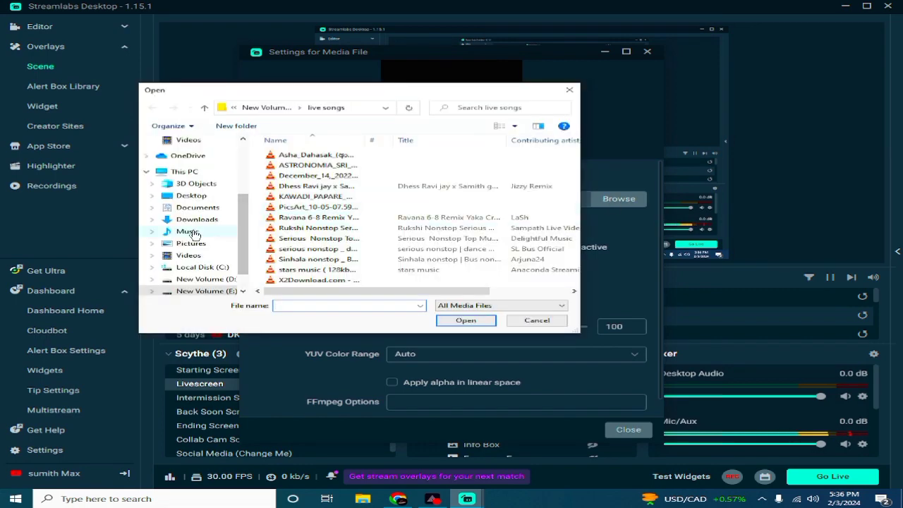
left_click(189, 256)
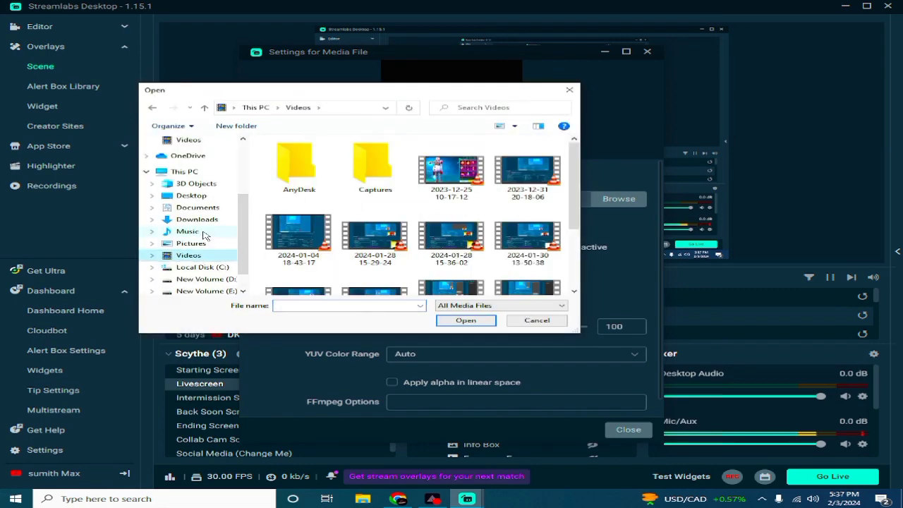
left_click(211, 280)
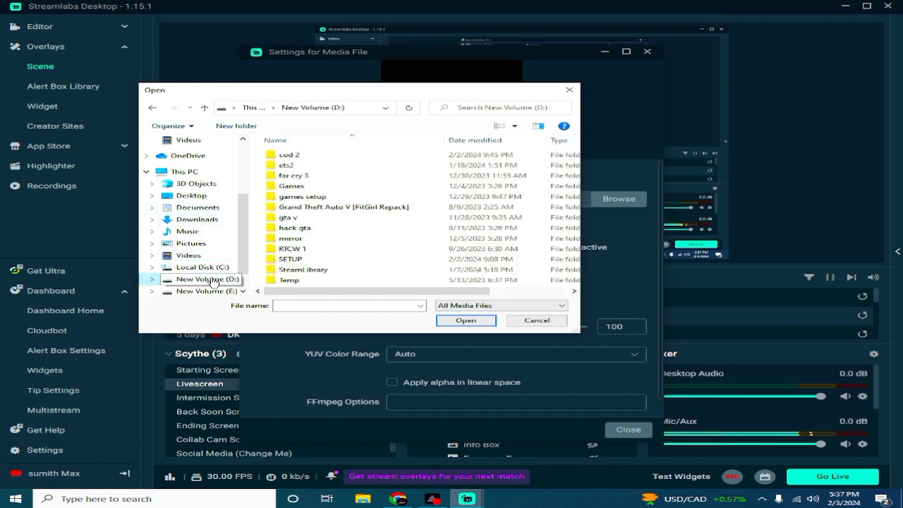
left_click(199, 291)
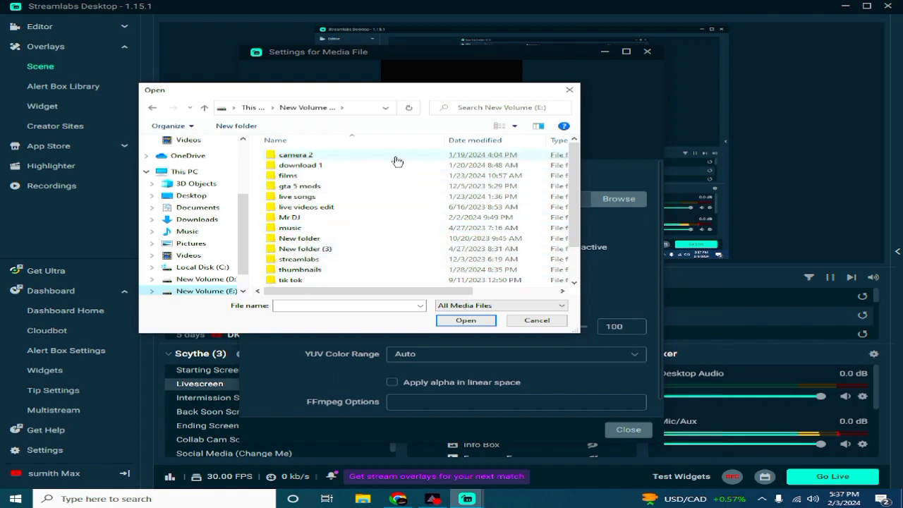
mouse_move(575, 201)
left_mouse_down()
mouse_move(577, 233)
mouse_move(576, 197)
left_mouse_up()
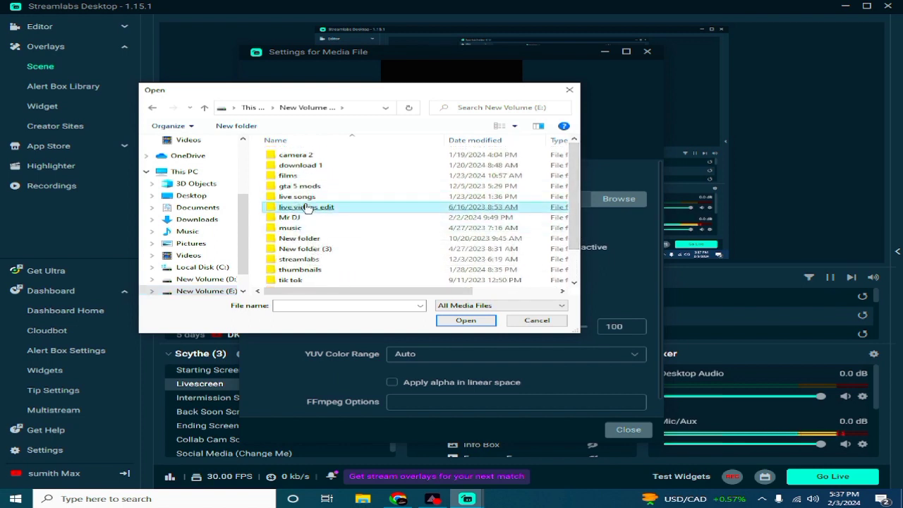
double_click(386, 206)
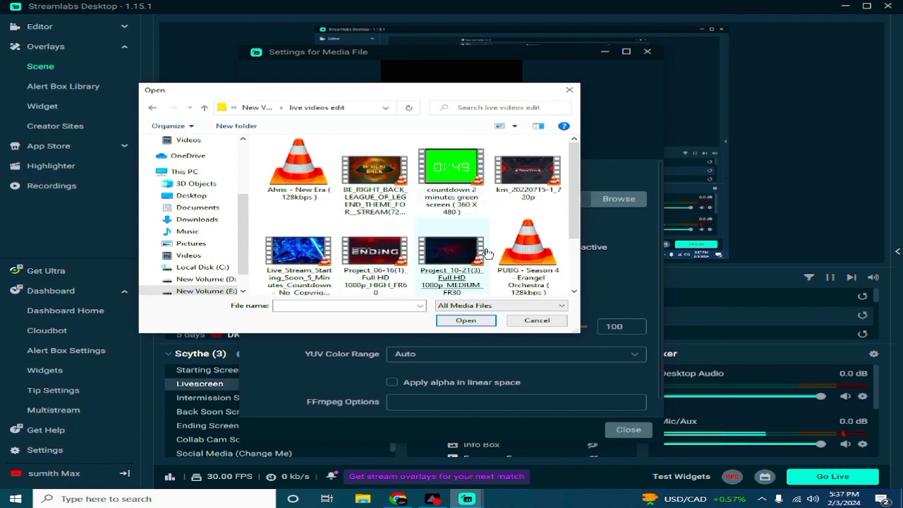
scroll(576, 205, "down", 2)
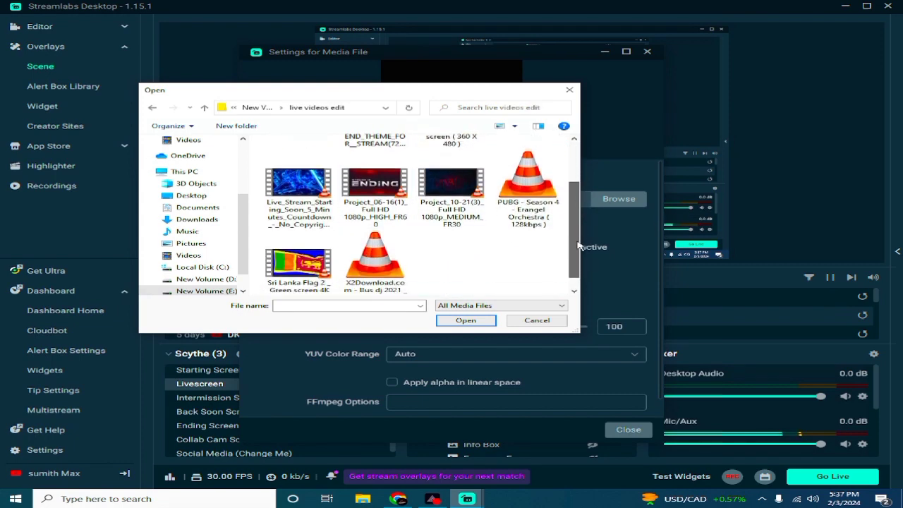
key("Escape")
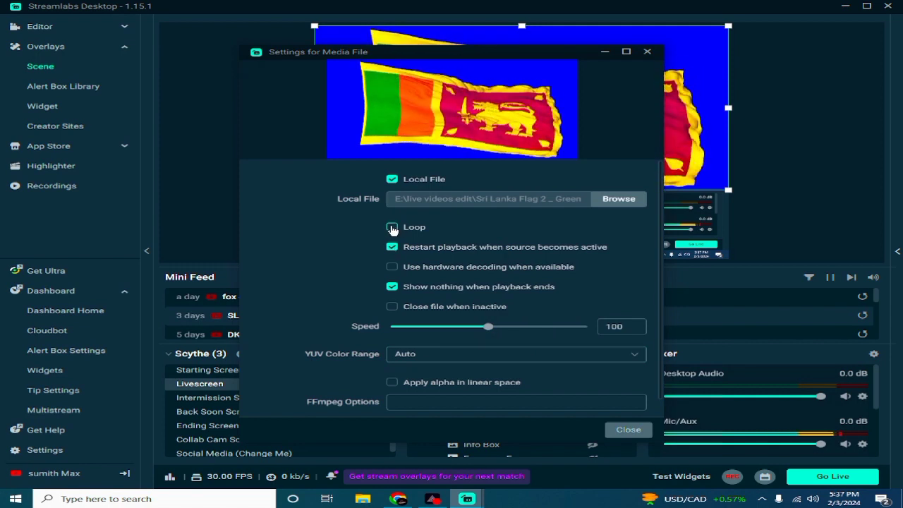
left_click(392, 228)
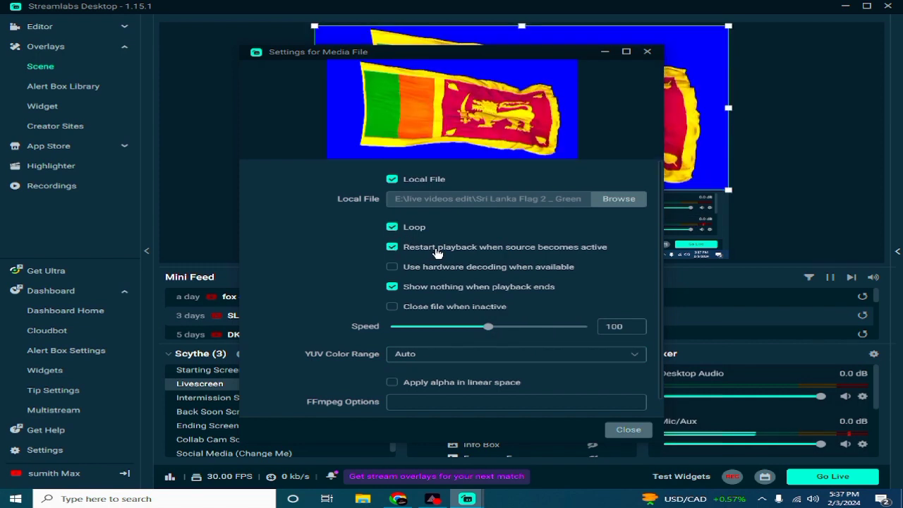
left_click(628, 430)
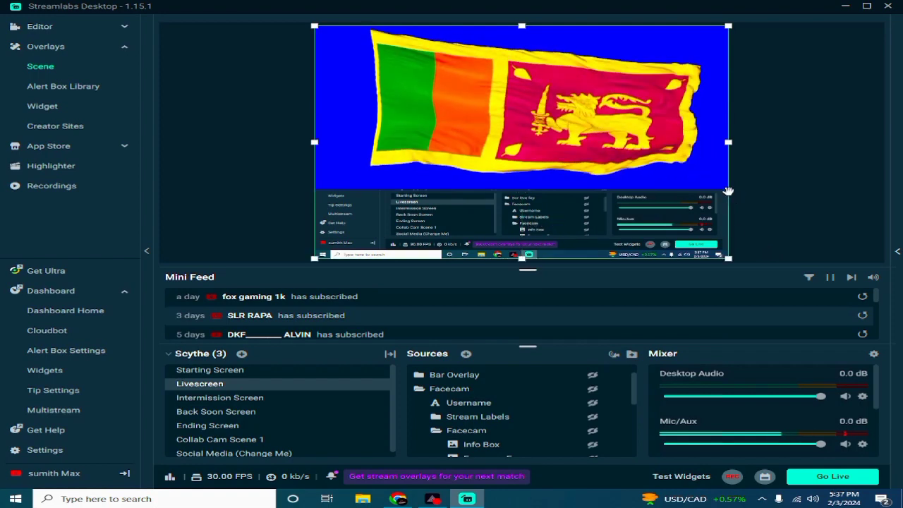
- Shrink the kodiya flag source to about a quarter of the canvas width, keeping it in the canvas's upper-left corner
left_click(728, 197)
left_click(726, 188)
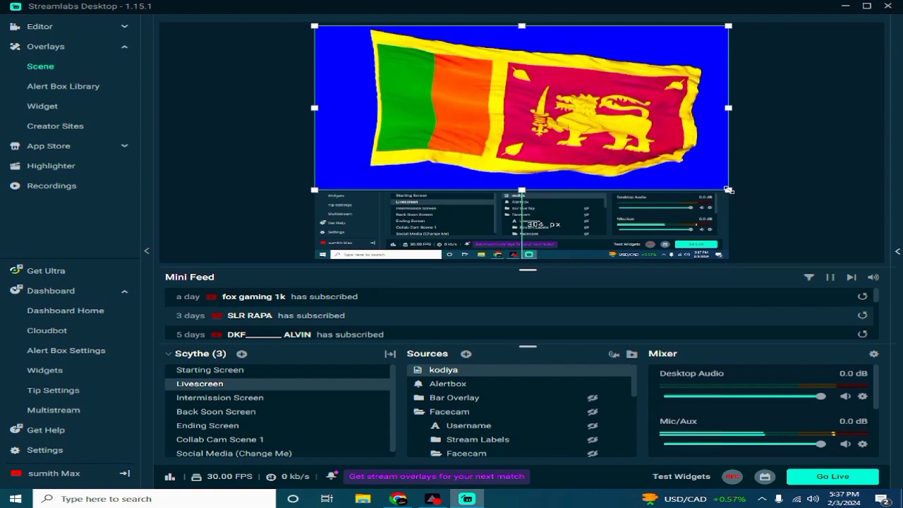
left_click_drag(729, 190, 377, 60)
left_click(821, 125)
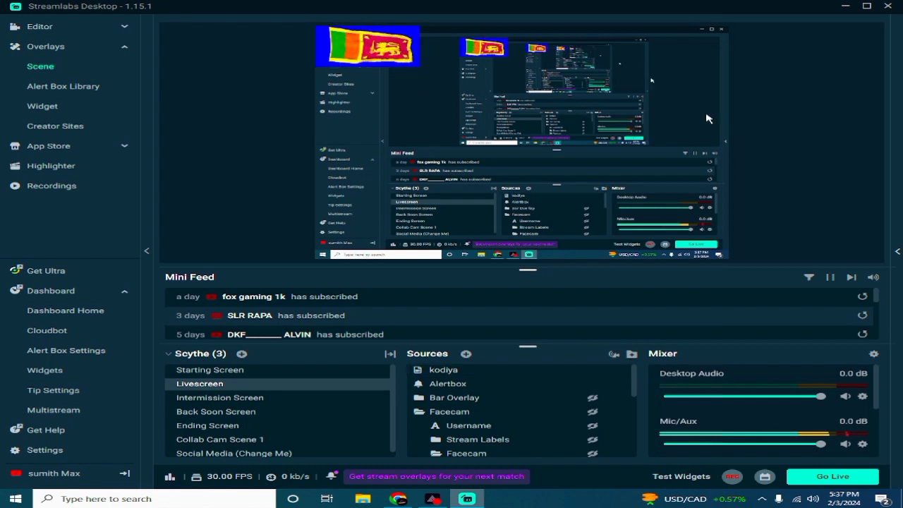
- Add a Color Correction filter to the kodiya source, leaving its visual preset at None
left_click(390, 56)
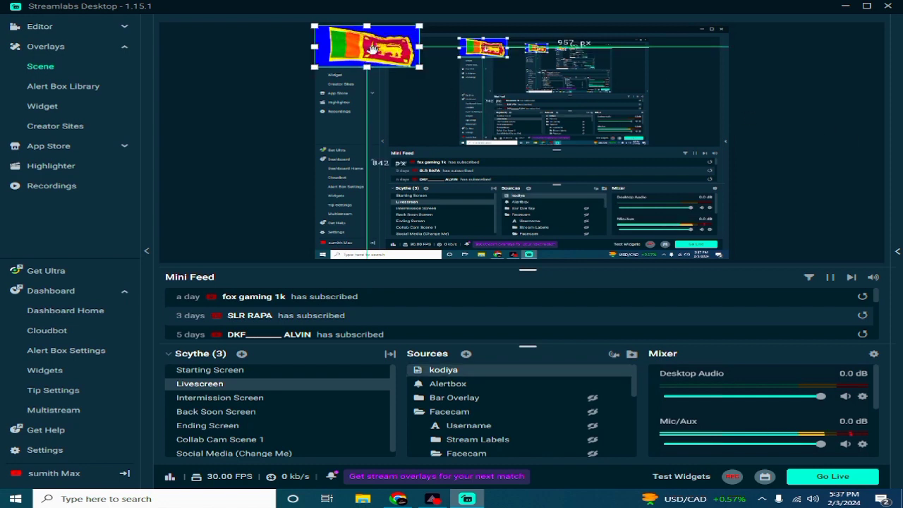
right_click(377, 46)
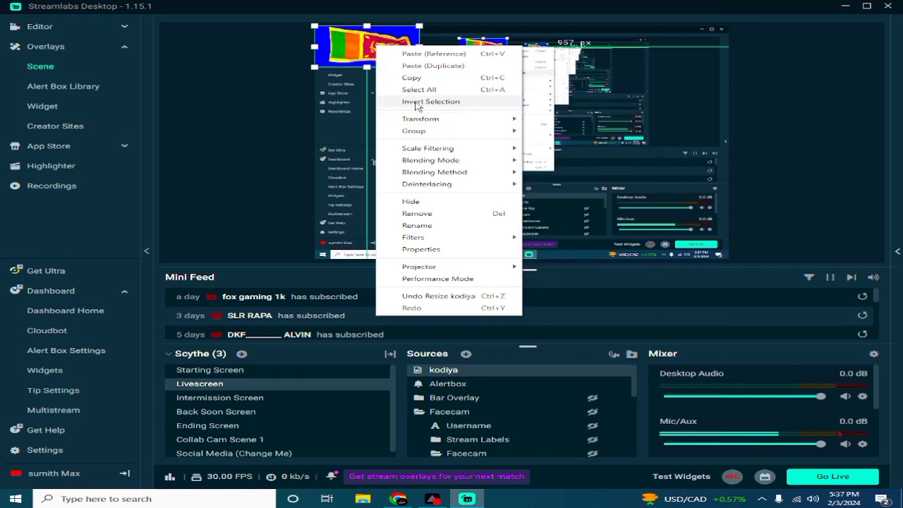
mouse_move(442, 121)
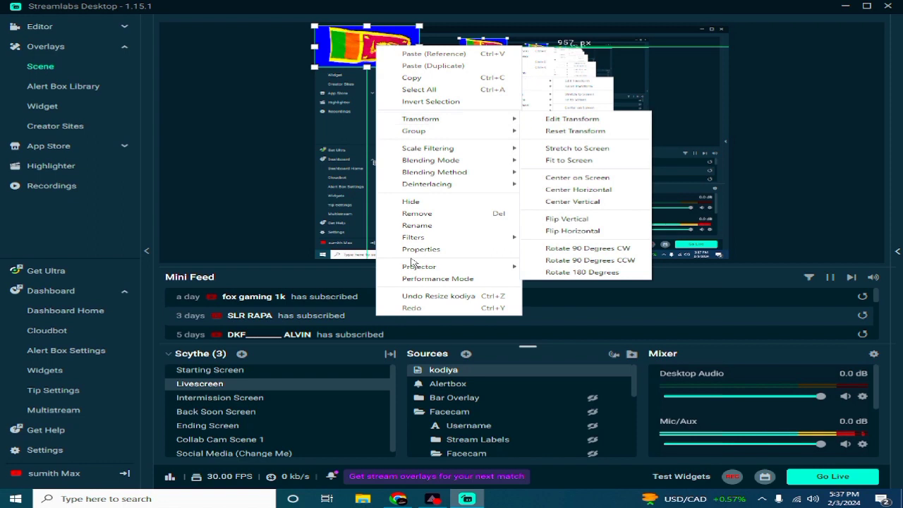
mouse_move(427, 244)
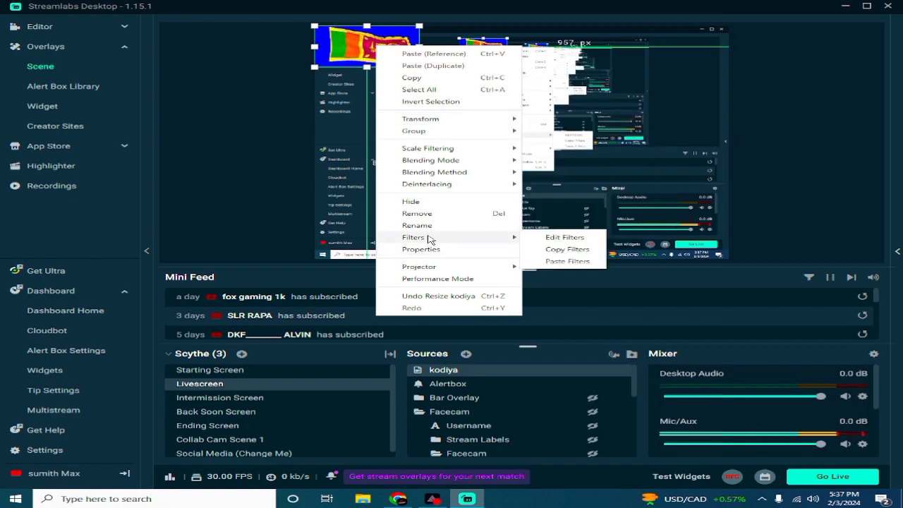
left_click(540, 243)
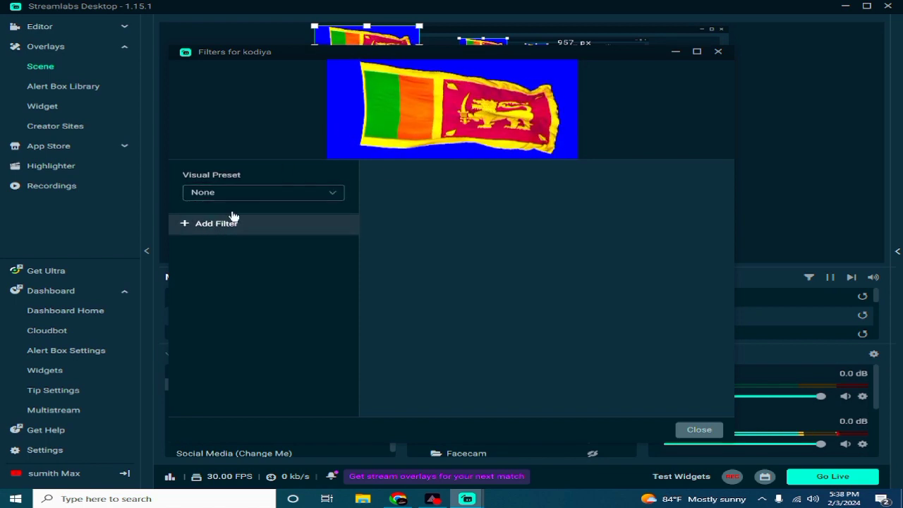
left_click(260, 195)
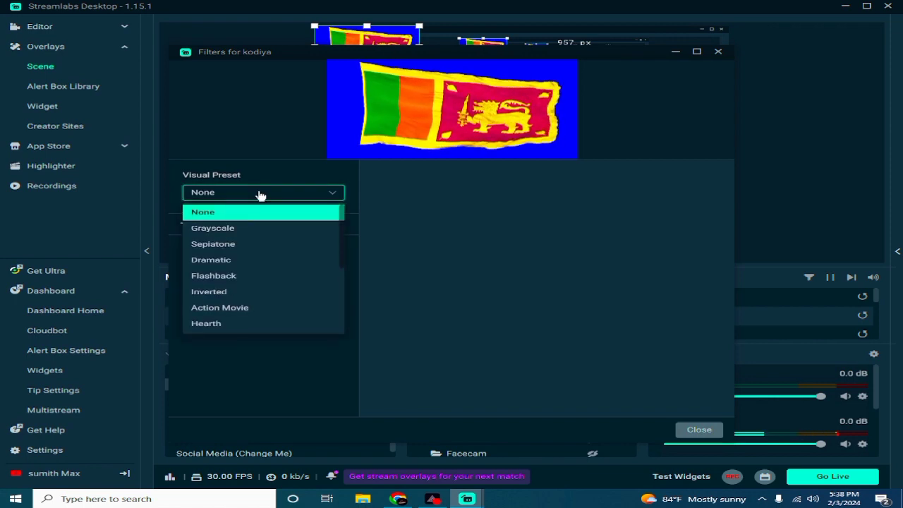
left_click(248, 355)
left_click(197, 231)
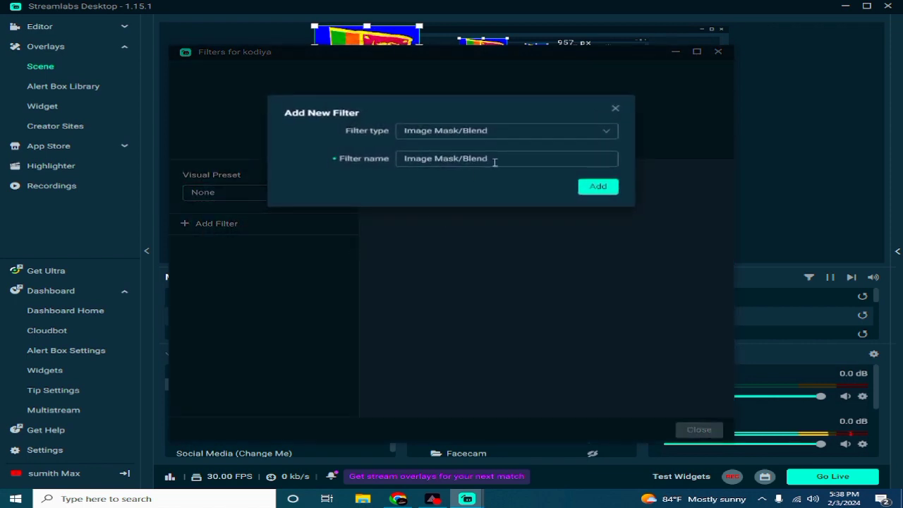
left_click(512, 132)
left_click(443, 199)
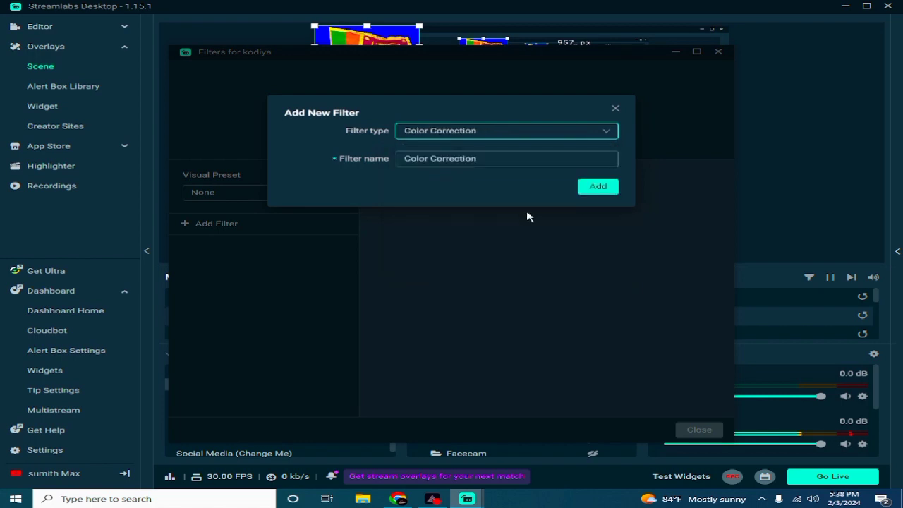
left_click(600, 187)
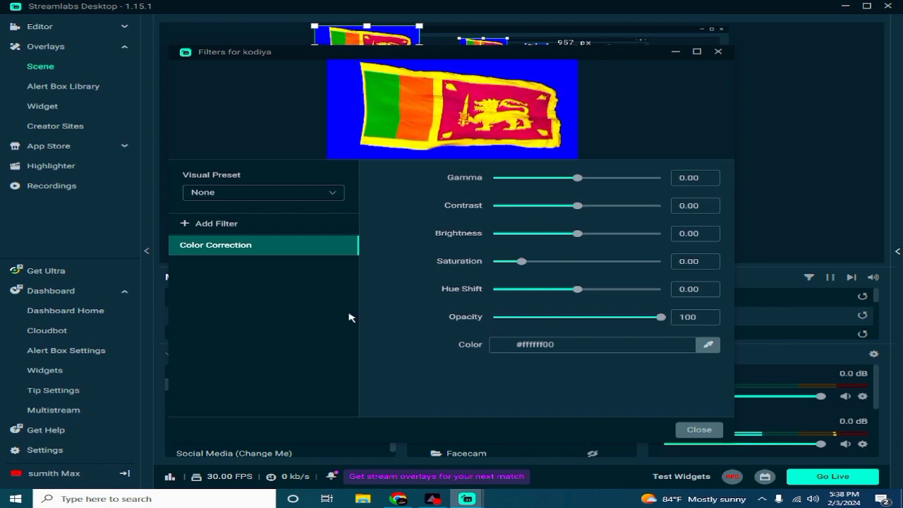
- Set the Color Correction filter's gamma to -0.76 and contrast to 0.09, and close the filter settings
mouse_move(324, 251)
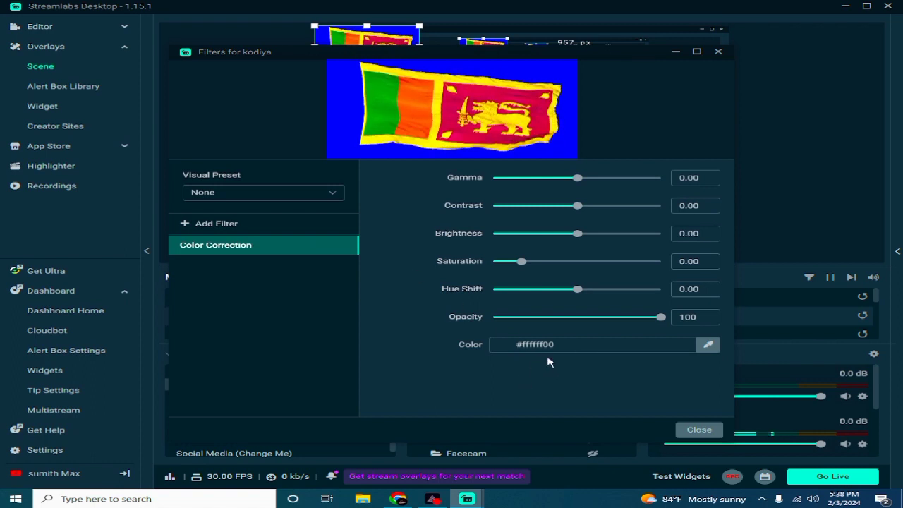
left_click_drag(576, 182, 513, 180)
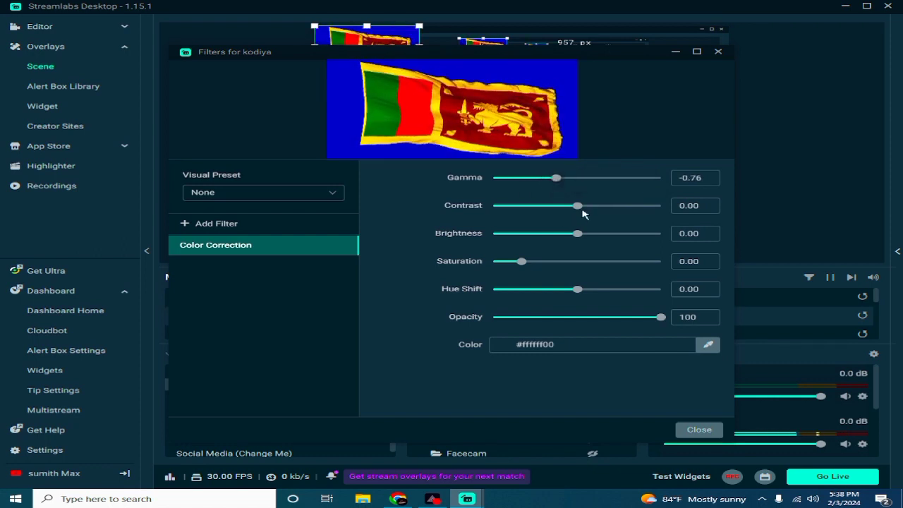
left_click_drag(579, 209, 608, 209)
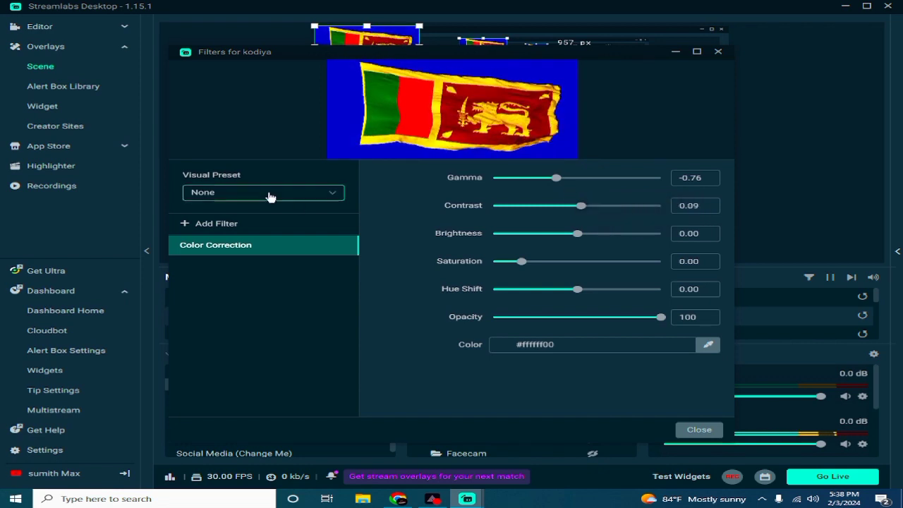
left_click(303, 194)
left_click(304, 195)
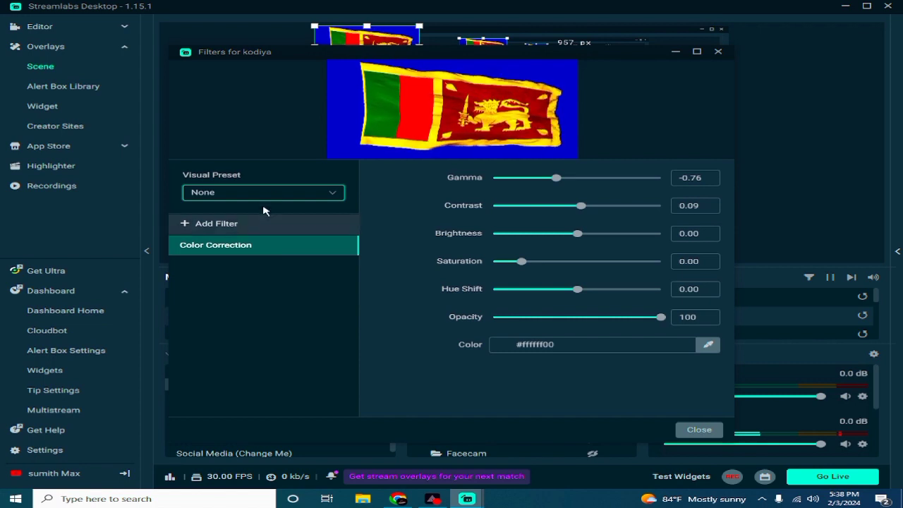
left_click(230, 254)
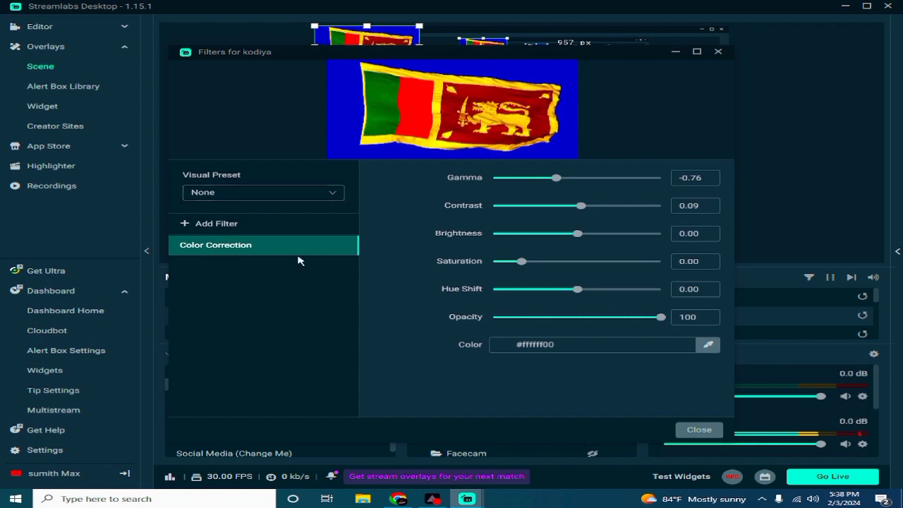
left_click(712, 431)
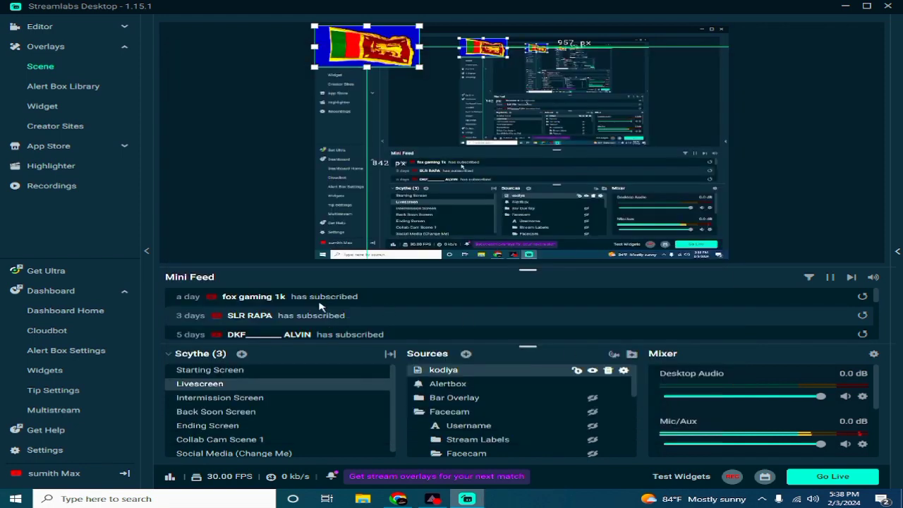
- Reopen the kodiya source's filters and delete the Color Correction filter
right_click(460, 371)
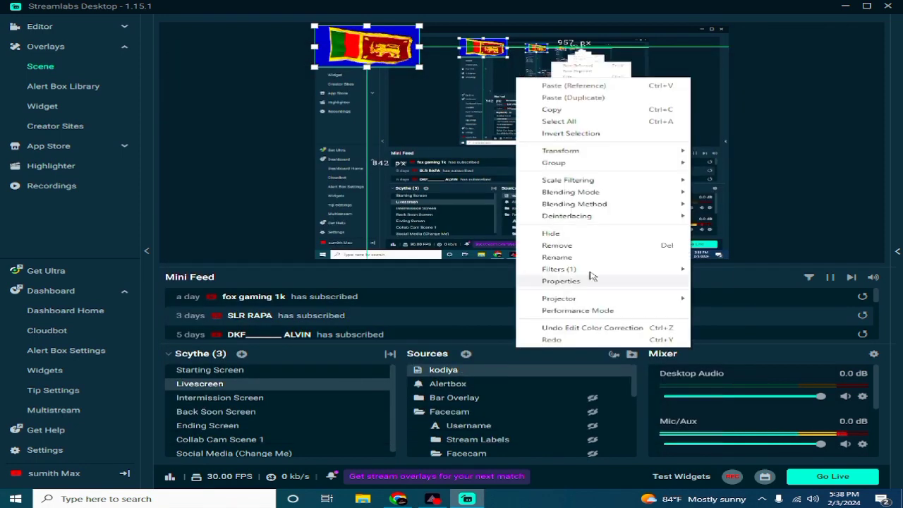
mouse_move(593, 269)
left_click(693, 274)
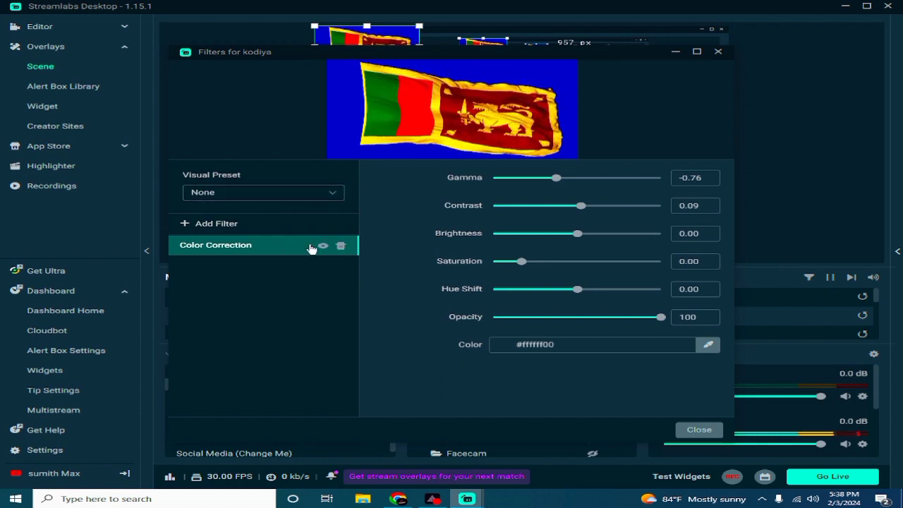
left_click(341, 246)
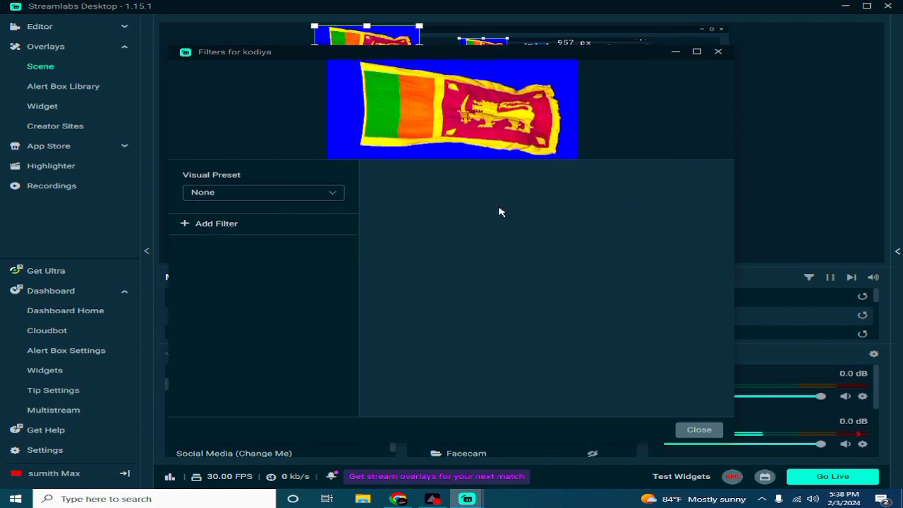
- Add a Chroma Key filter to the kodiya source and set its key color type to Blue
left_click(209, 224)
left_click(498, 134)
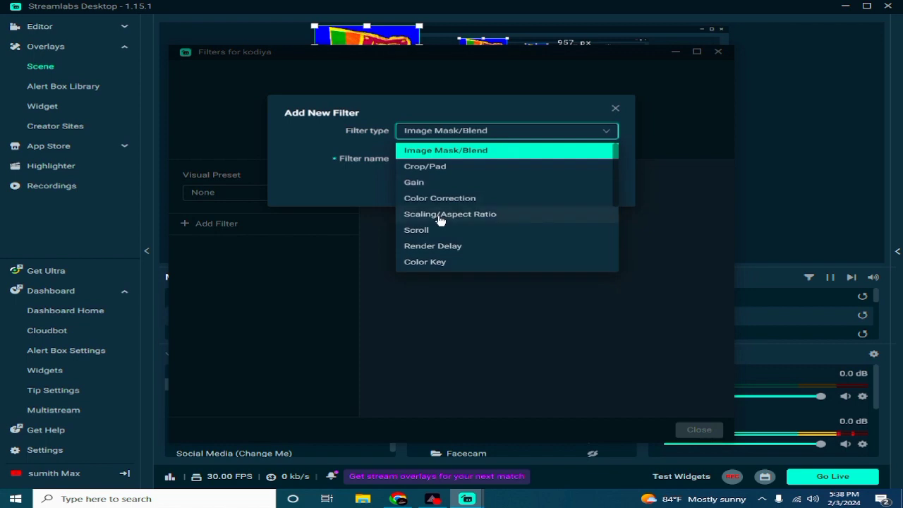
scroll(445, 262, "down", 3)
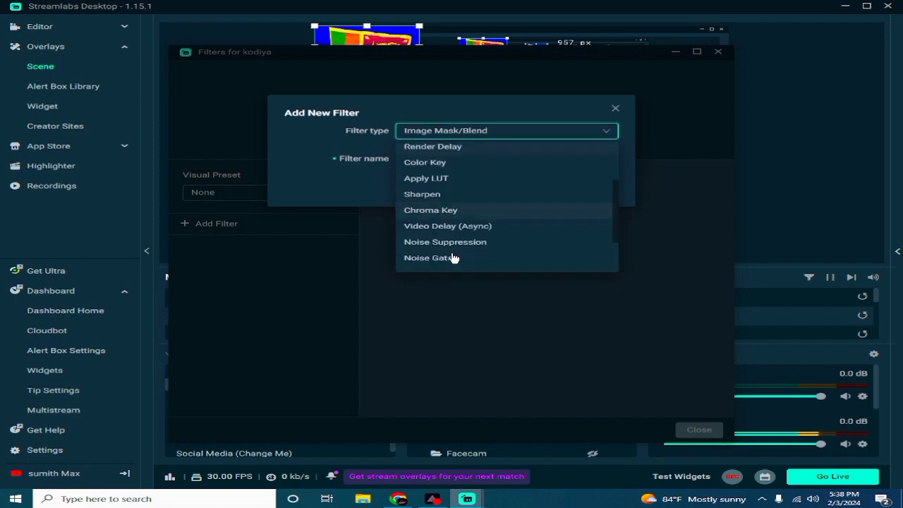
left_click(439, 211)
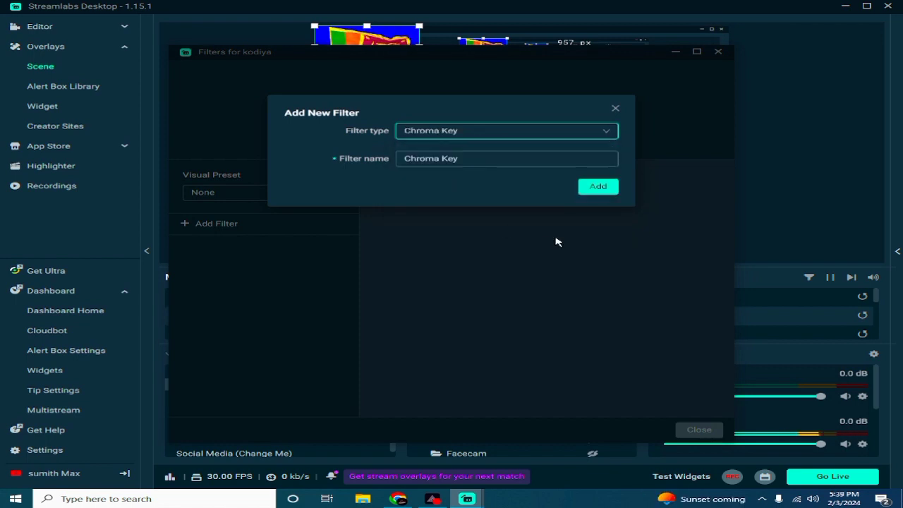
left_click(596, 188)
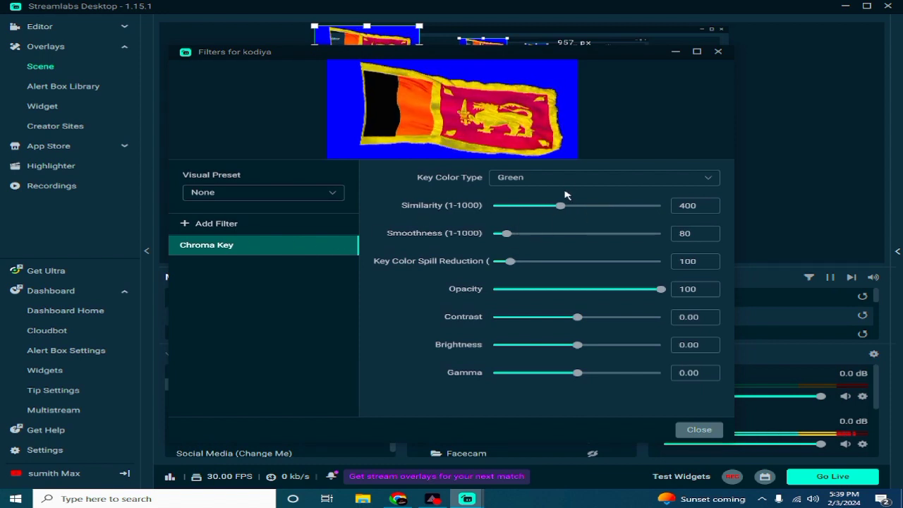
left_click(575, 183)
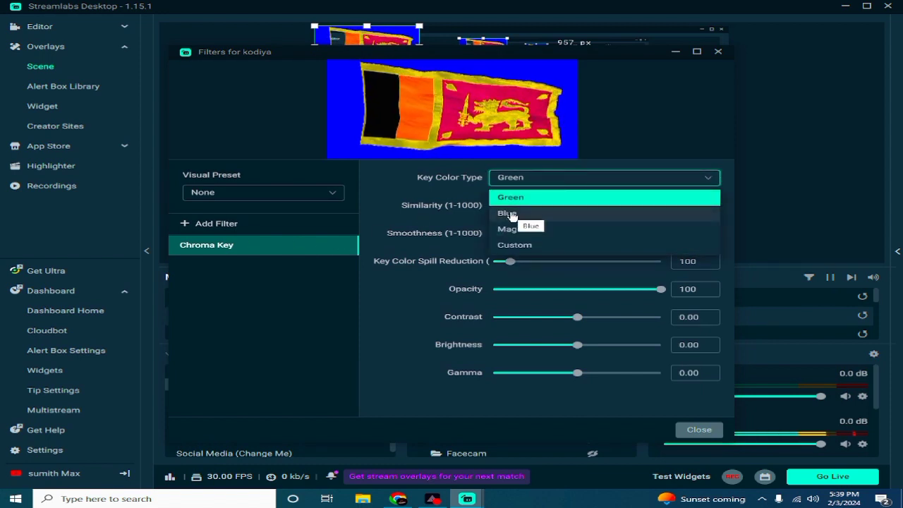
left_click(517, 217)
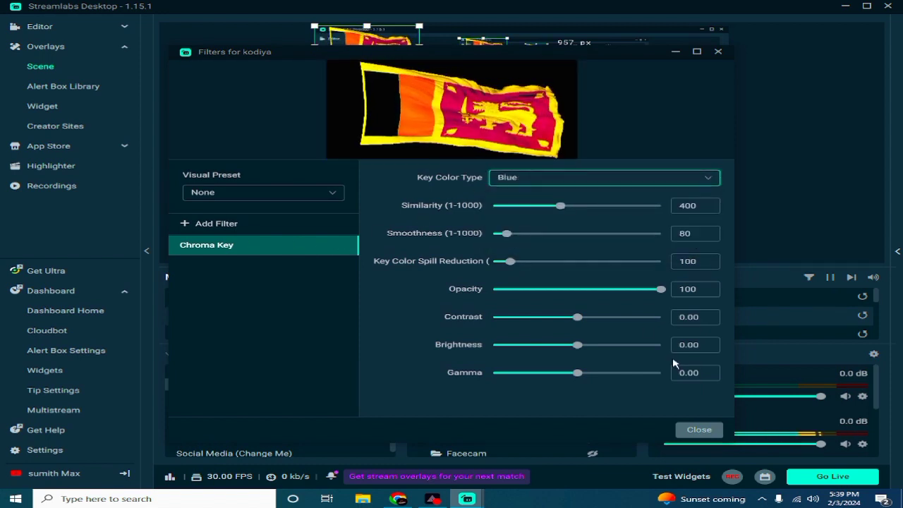
- Set the Chroma Key's similarity to 548, smoothness to 261, spill reduction to 171 and opacity to 38, and close the filter settings
mouse_move(510, 237)
left_mouse_down()
mouse_move(526, 234)
mouse_move(512, 234)
left_mouse_up()
left_click_drag(563, 210, 587, 209)
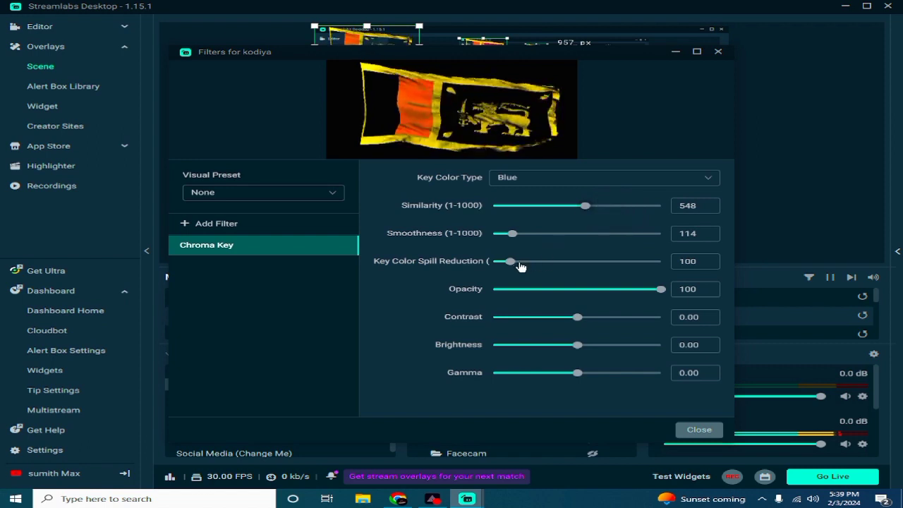
left_click_drag(512, 262, 601, 262)
left_click_drag(513, 234, 566, 233)
left_click_drag(593, 289, 557, 289)
left_click_drag(602, 262, 522, 262)
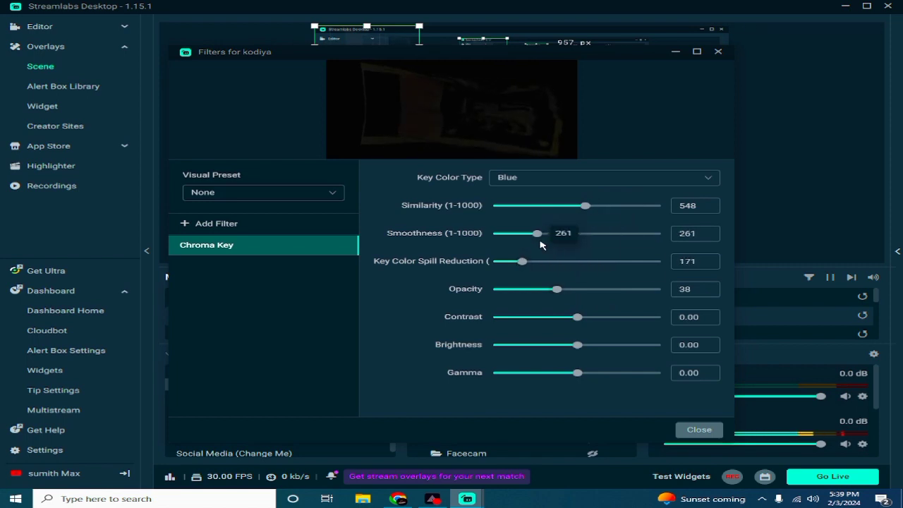
left_click(696, 430)
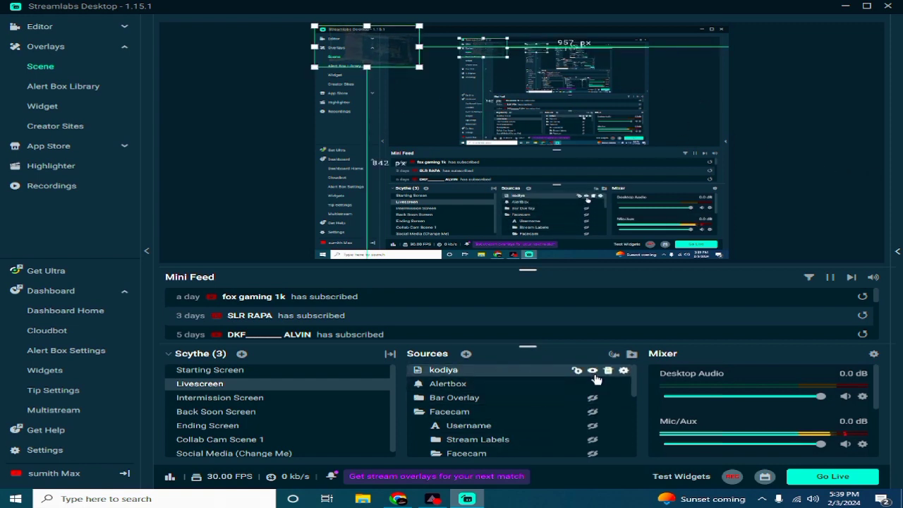
- Delete the kodiya source from the Livescreen scene and place the Alertbox source in the canvas's upper-left corner
left_click(607, 370)
left_click(489, 250)
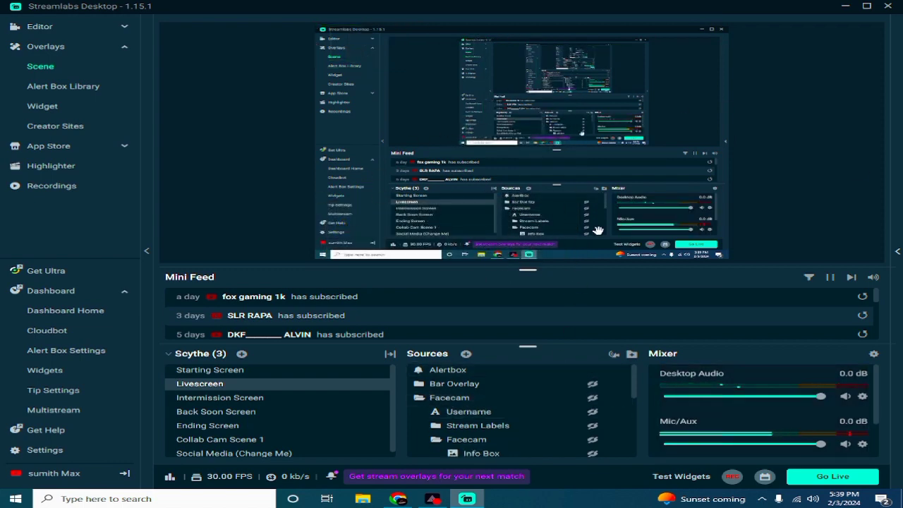
left_click(509, 377)
left_click_drag(663, 187, 465, 132)
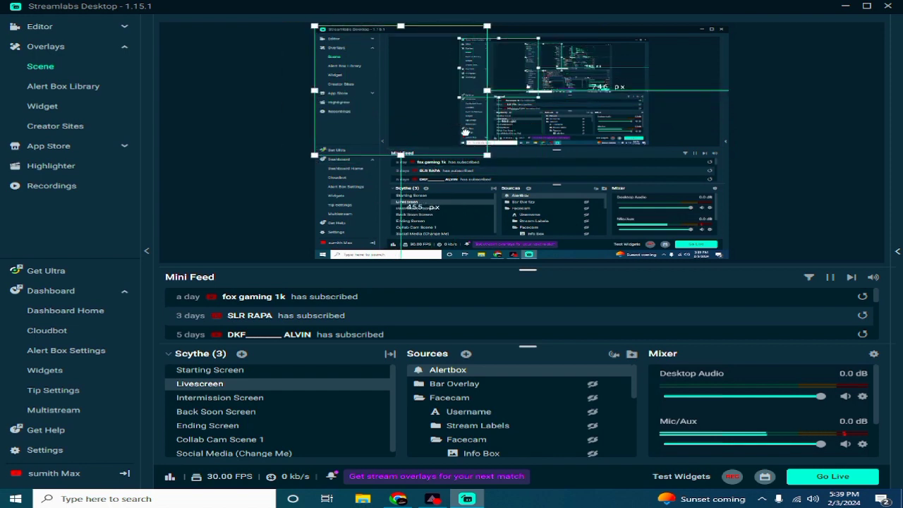
left_click(313, 82)
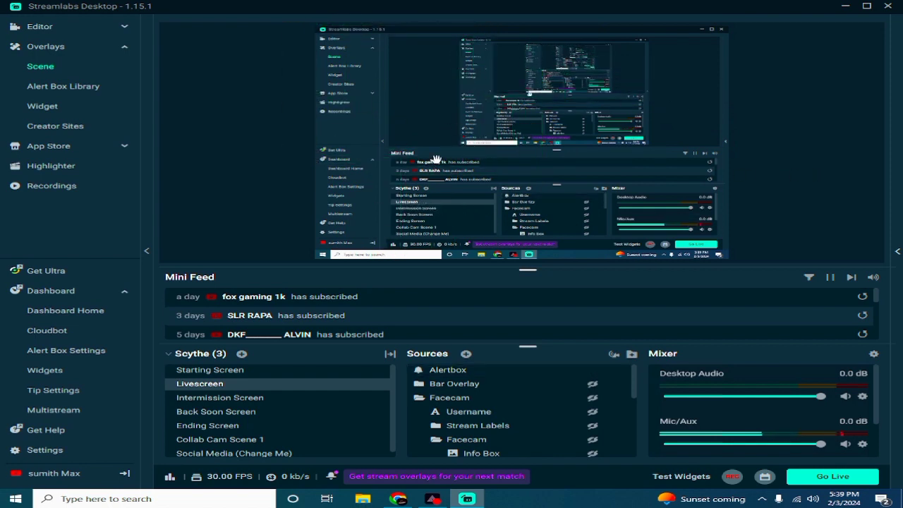
- Preview the Intermission, Back Soon and Ending scenes with their sources, and return to the Livescreen scene
left_click(251, 401)
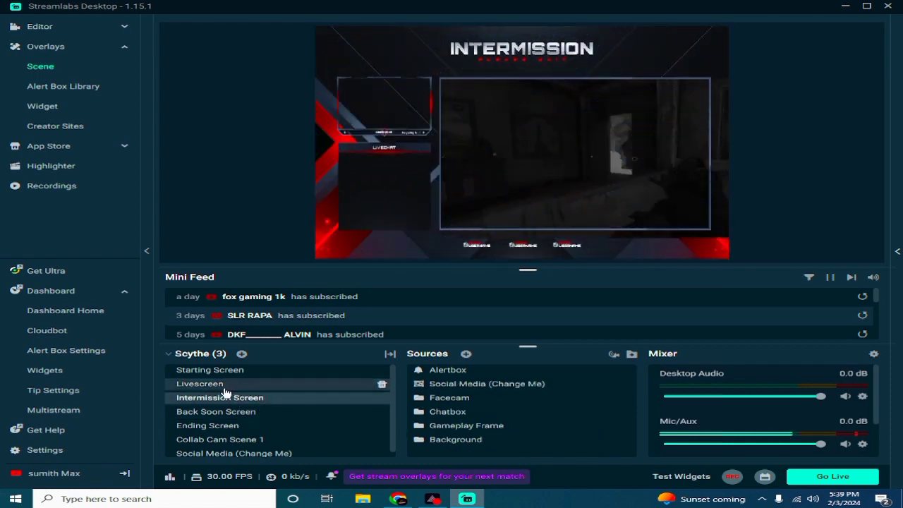
left_click(223, 385)
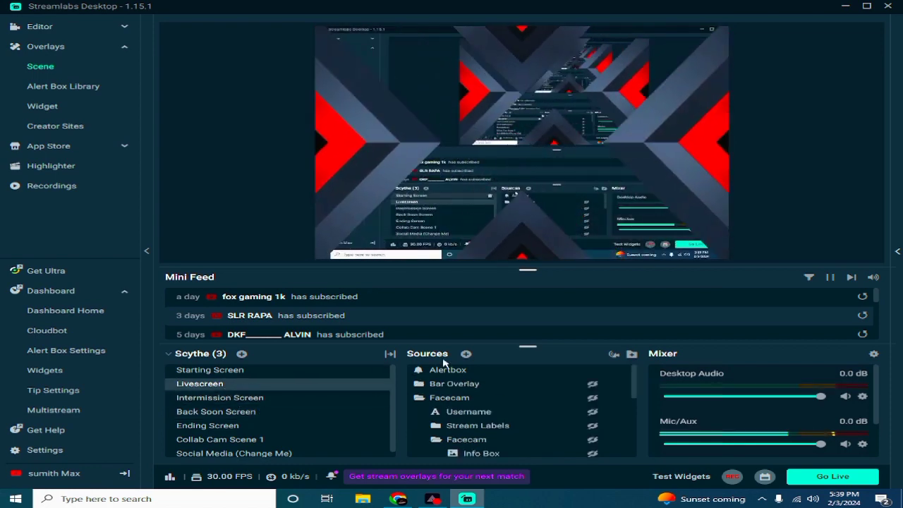
left_click(235, 397)
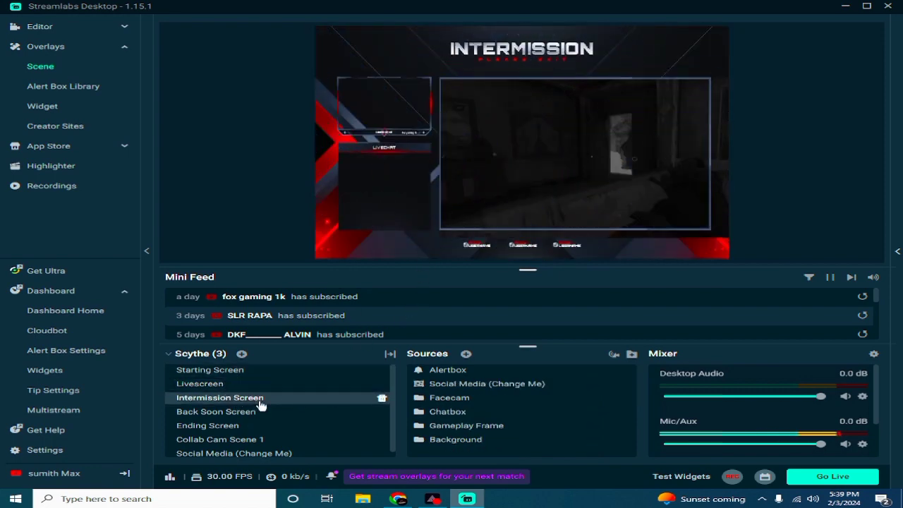
left_click(213, 418)
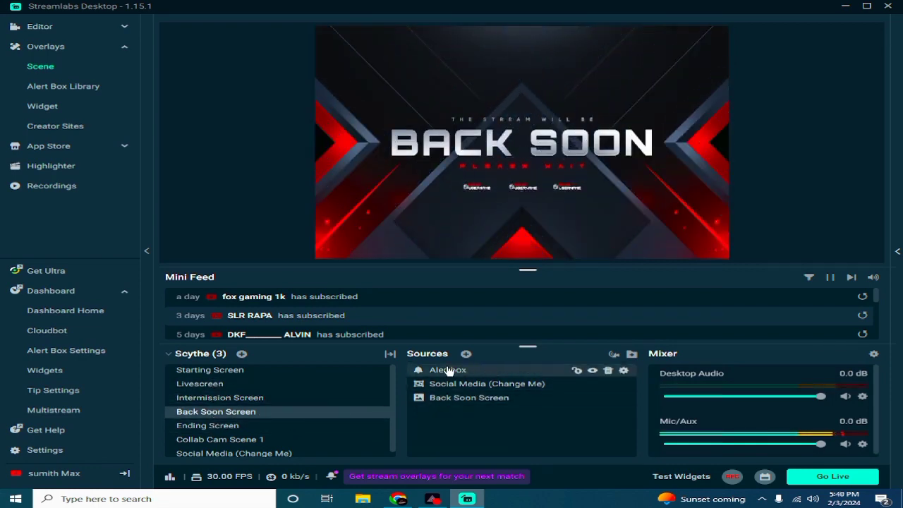
left_click(233, 429)
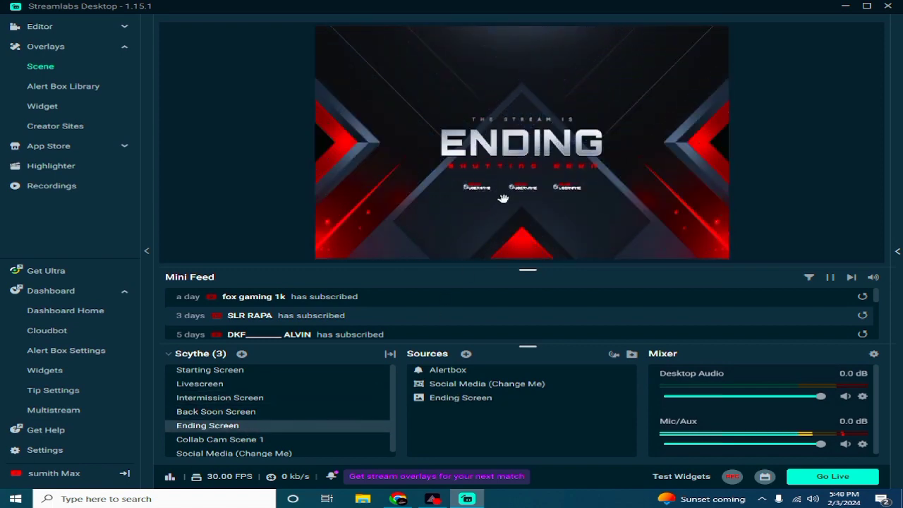
left_click(237, 387)
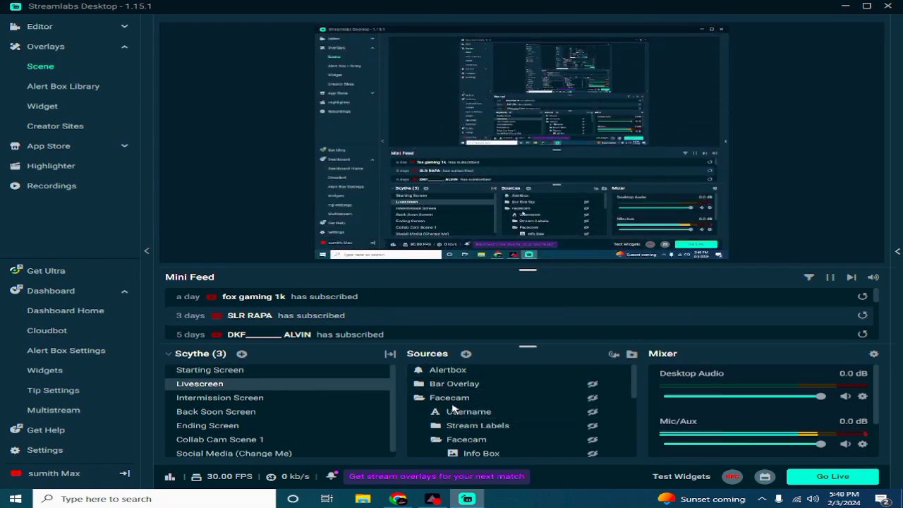
- Run through the scenes in streaming order, from Starting Screen to Livescreen, Back Soon Screen and Ending Screen, and go back to Livescreen
left_click(264, 372)
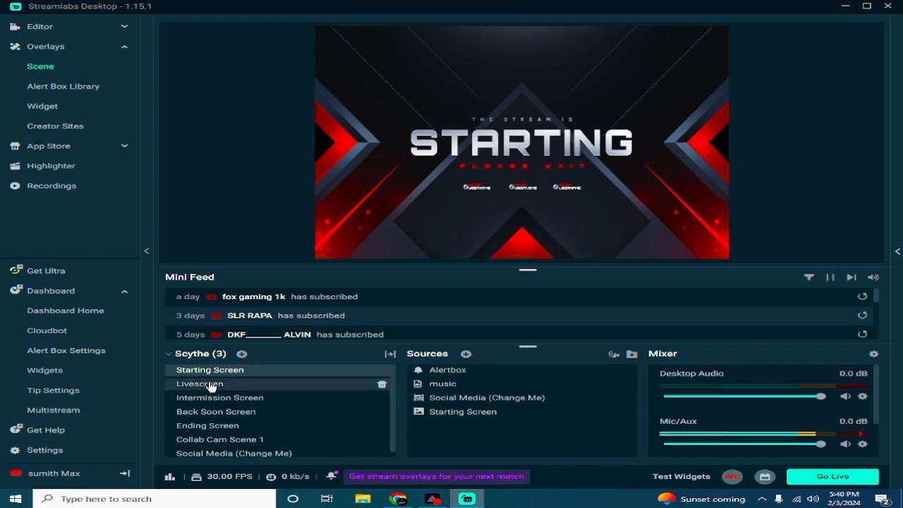
left_click(385, 383)
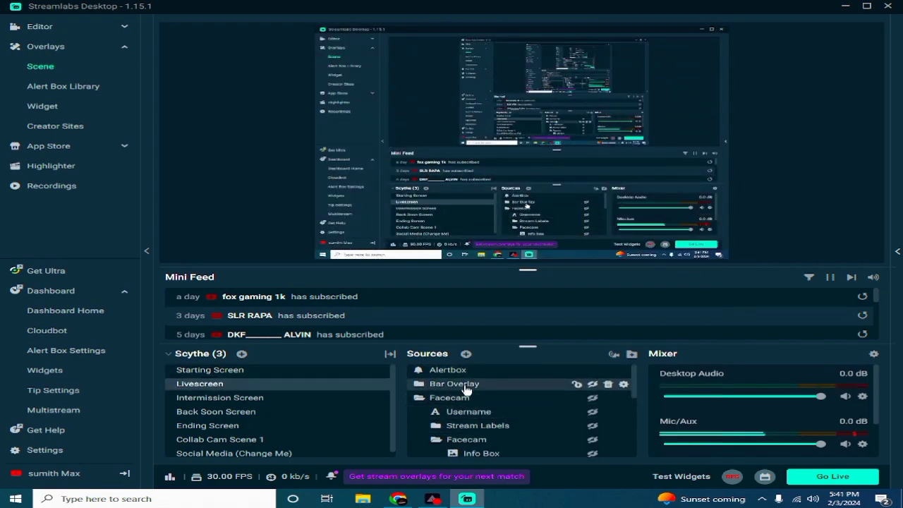
left_click(223, 411)
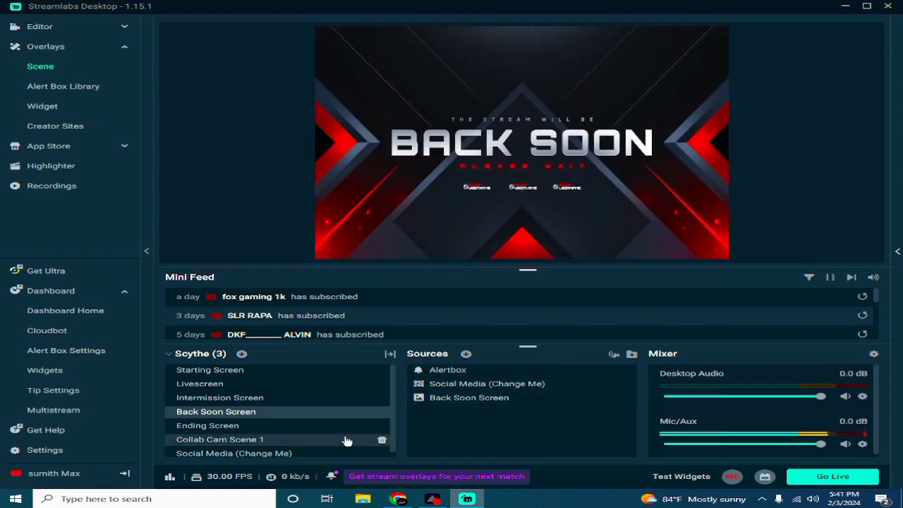
left_click(214, 430)
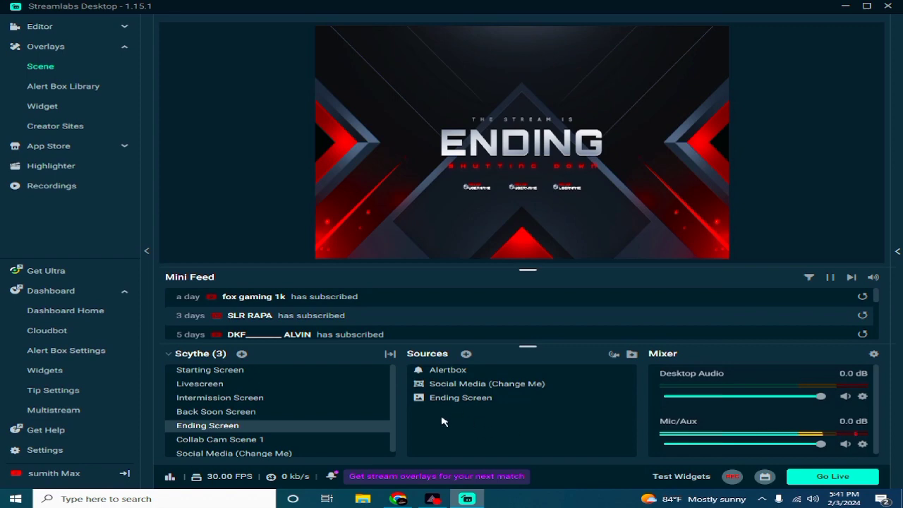
left_click(244, 388)
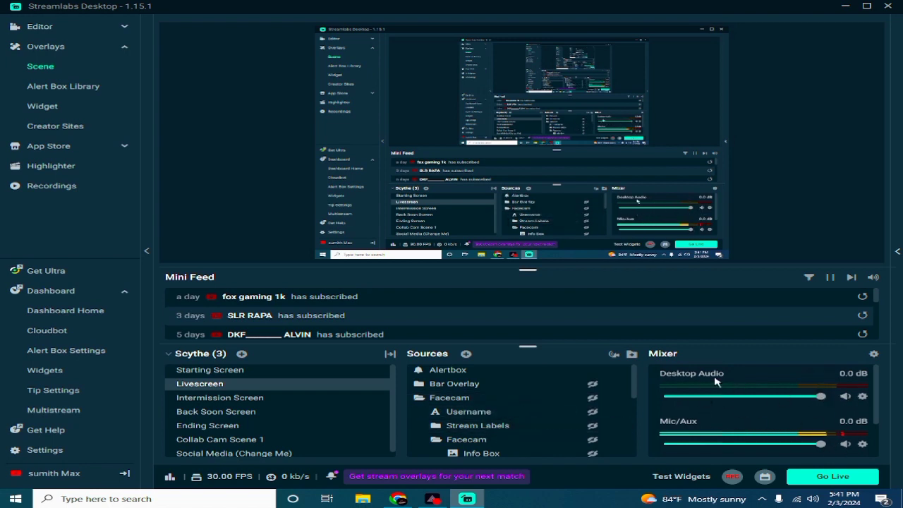
- Look through the mixer's audio channels for desktop audio, microphone and webcam
scroll(800, 406, "down", 2)
scroll(796, 411, "up", 2)
scroll(760, 403, "down", 2)
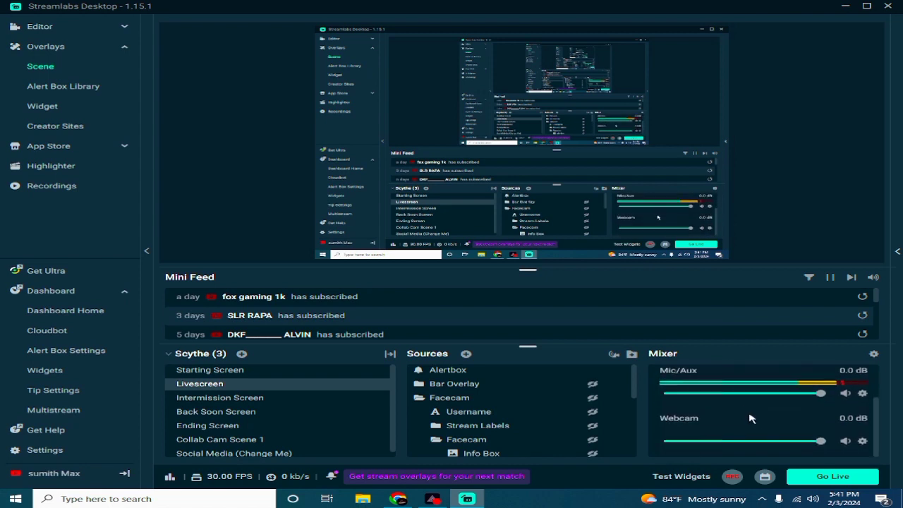
scroll(750, 417, "up", 2)
scroll(790, 403, "down", 2)
scroll(750, 424, "up", 2)
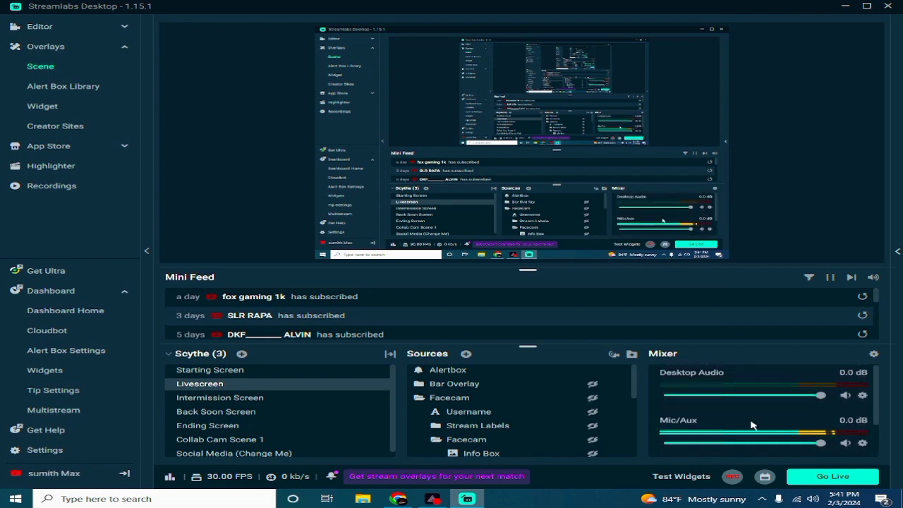
- Review the YouTube stream's title, description, privacy, category, thumbnail, latency and additional settings in the Go Live window, and close it without going live
left_click(807, 474)
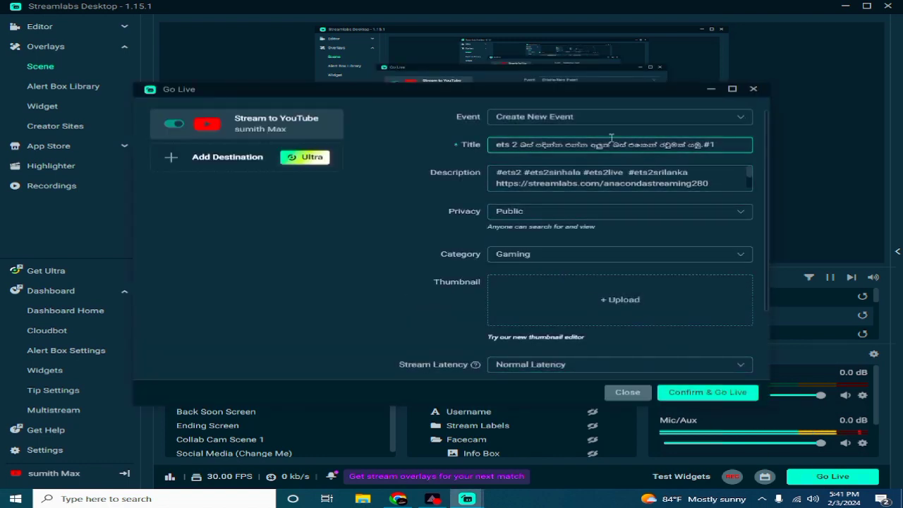
left_click(684, 172)
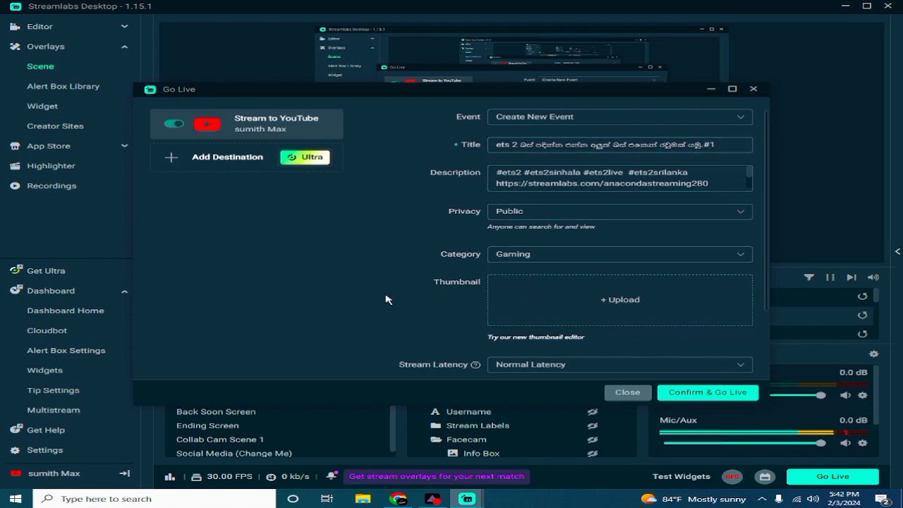
scroll(388, 300, "down", 2)
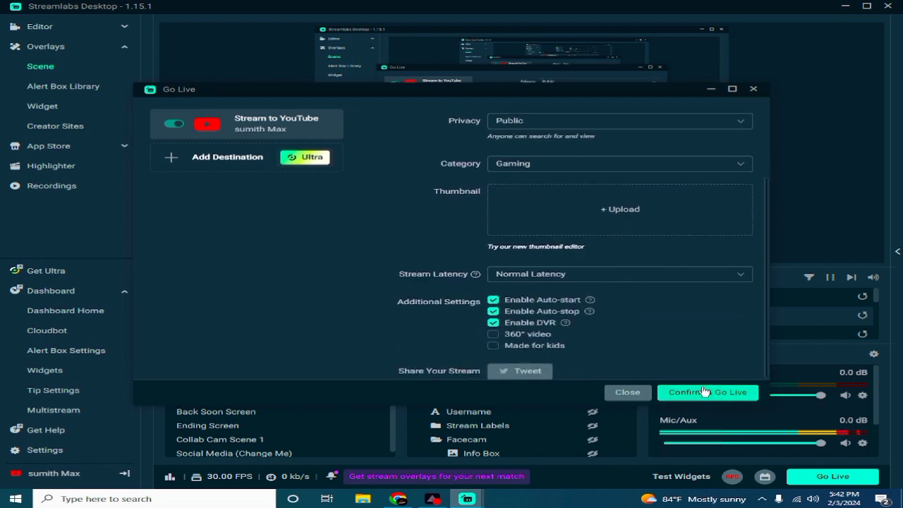
left_click(754, 89)
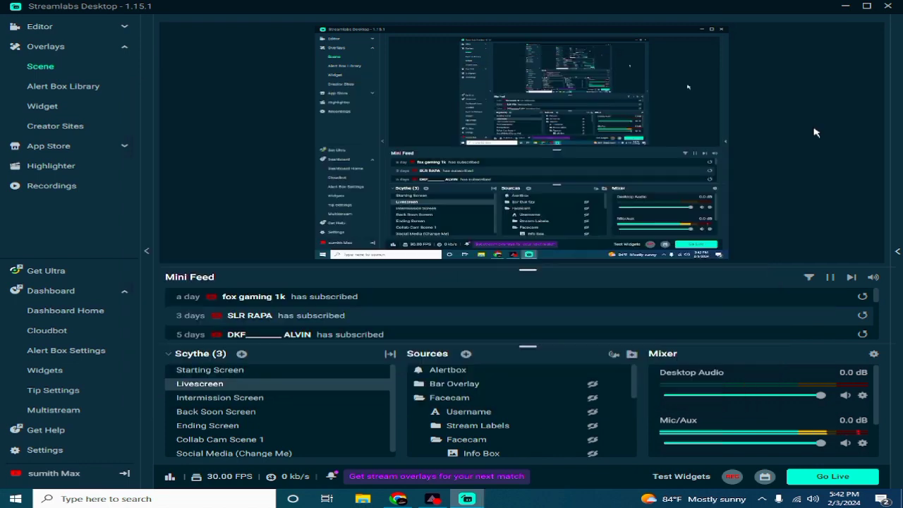